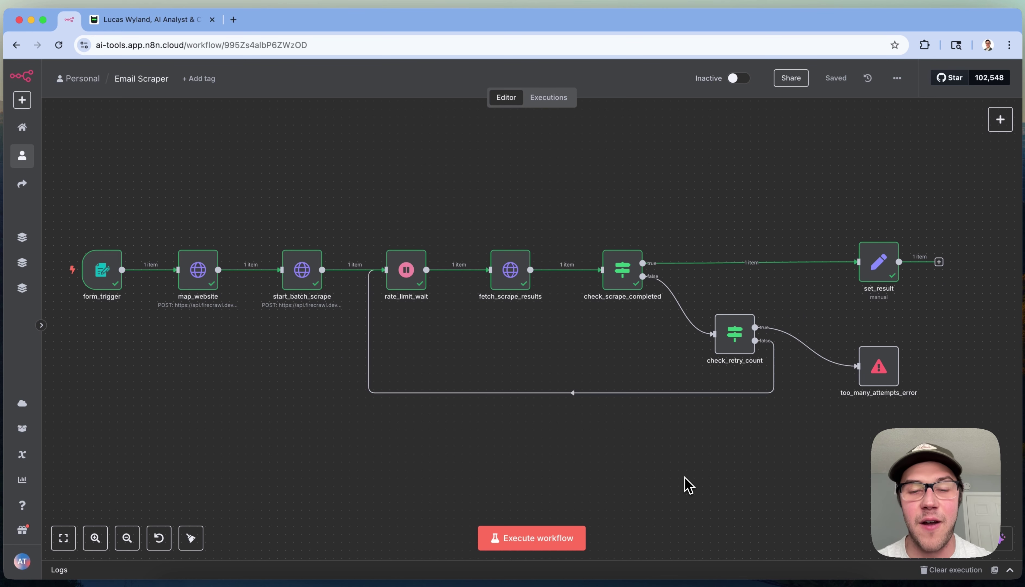
{"action": "left_click", "coordinate": [513, 274]}
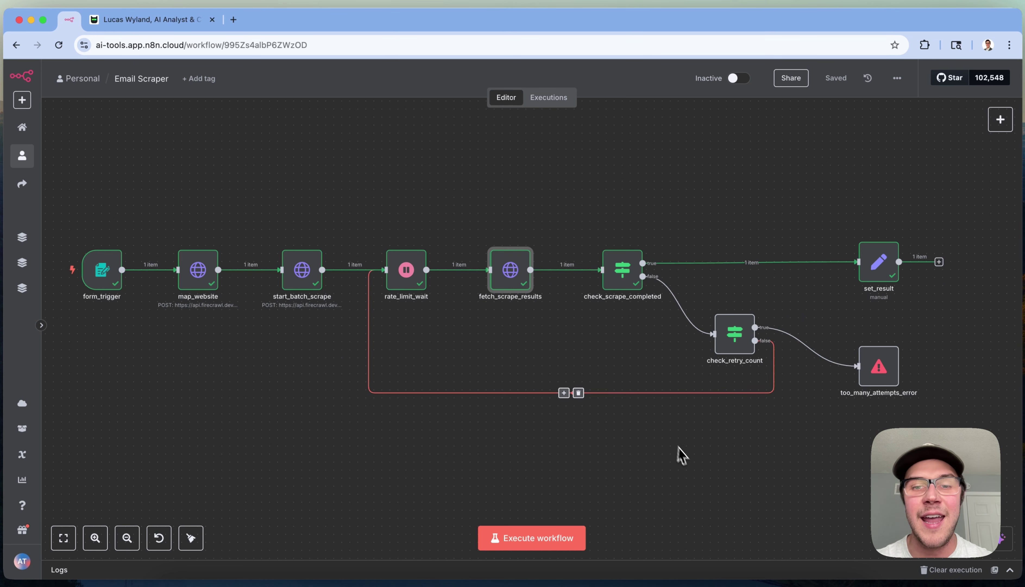
{"action": "left_click", "coordinate": [684, 457]}
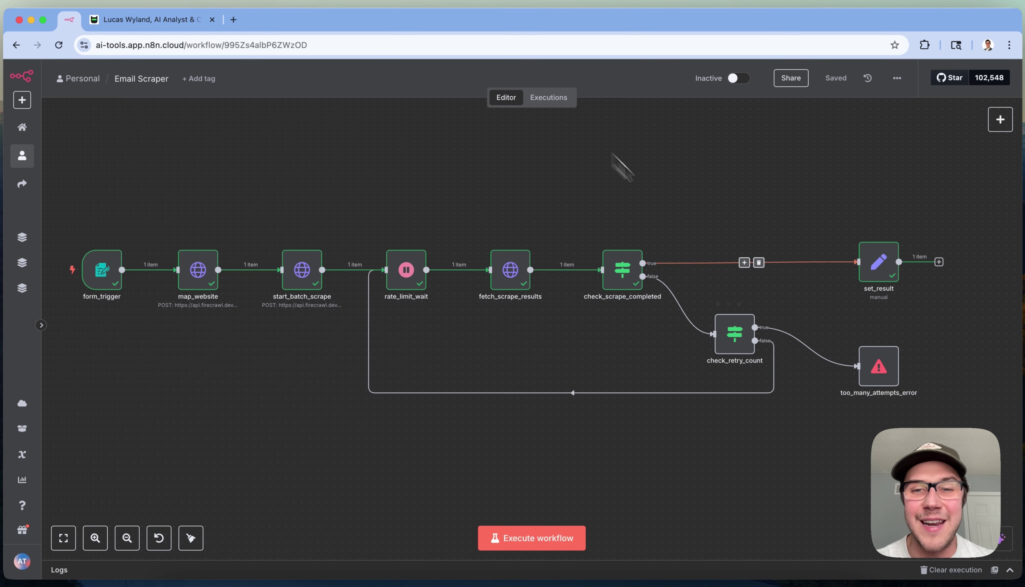
Open the set_result node and examine the scraped_email_addresses list in its JSON output
{"action": "scroll", "coordinate": [740, 480], "scroll_direction": "up", "scroll_amount": 2}
{"action": "scroll", "coordinate": [739, 480], "scroll_direction": "right", "scroll_amount": 1}
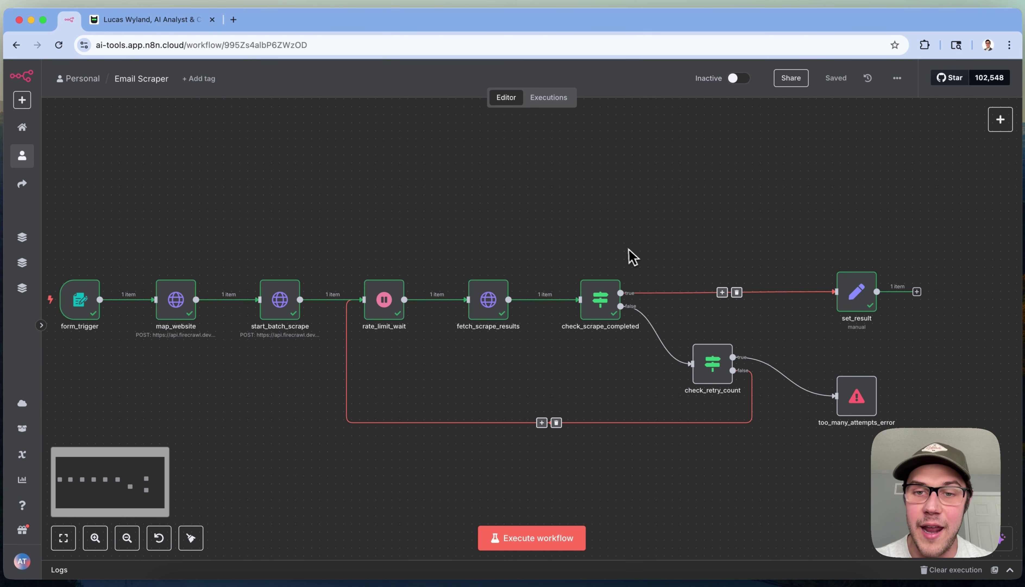
{"action": "scroll", "coordinate": [772, 245], "scroll_direction": "right", "scroll_amount": 2}
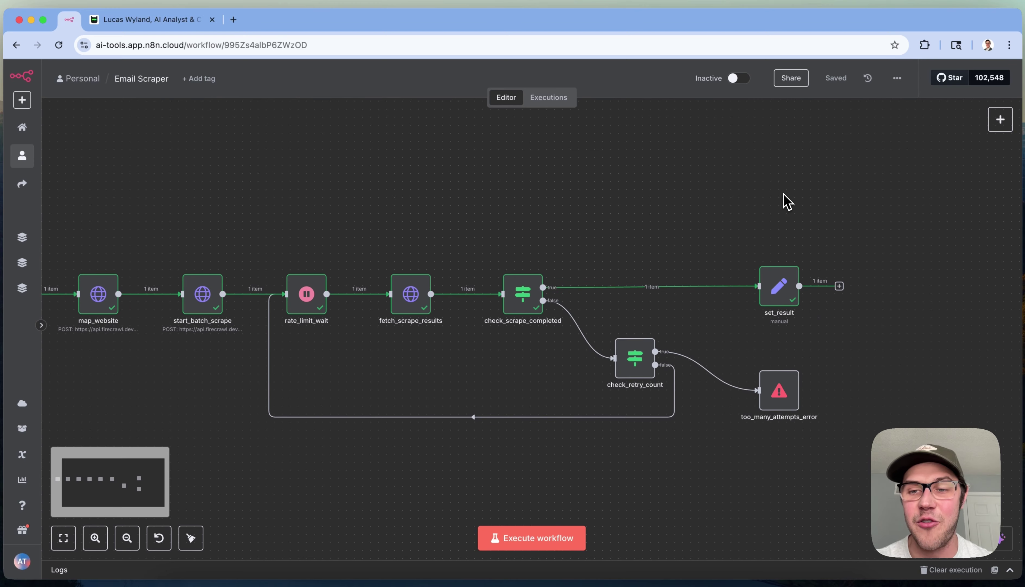
{"action": "double_click", "coordinate": [779, 291]}
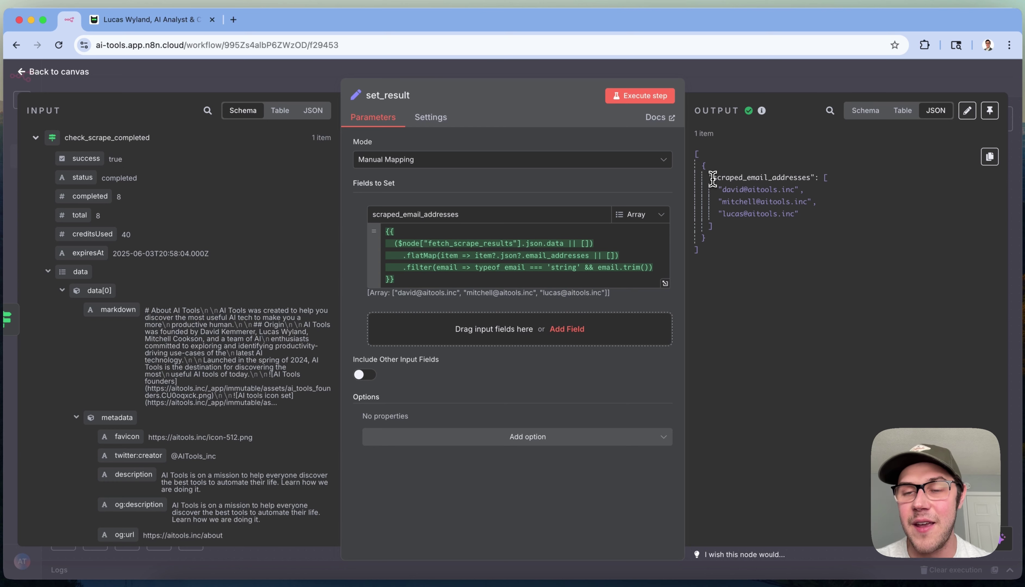
{"action": "left_click_drag", "start_coordinate": [712, 178], "coordinate": [801, 178]}
{"action": "left_click", "coordinate": [768, 307]}
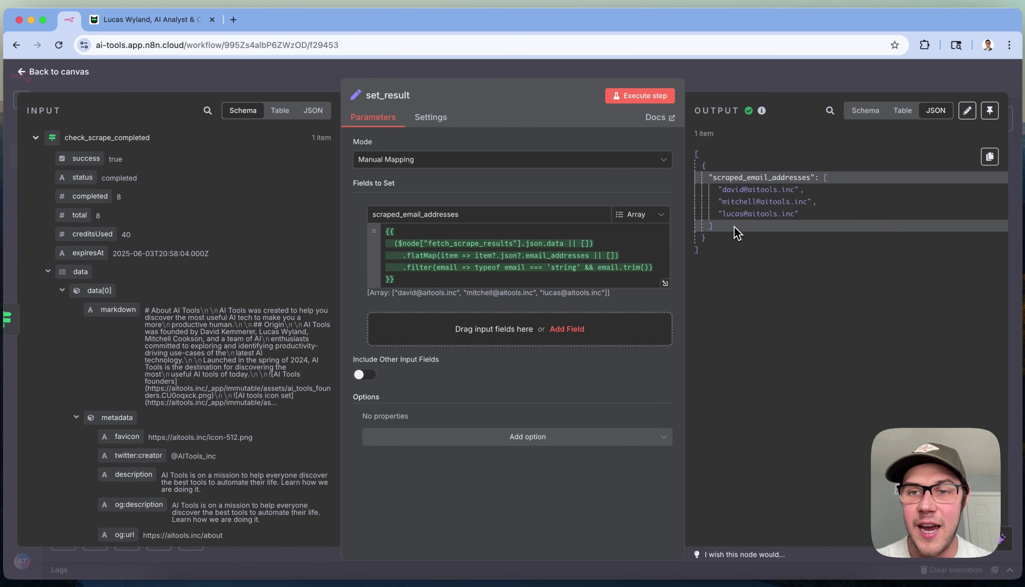
{"action": "left_click_drag", "start_coordinate": [722, 213], "coordinate": [796, 214]}
{"action": "left_click", "coordinate": [784, 375]}
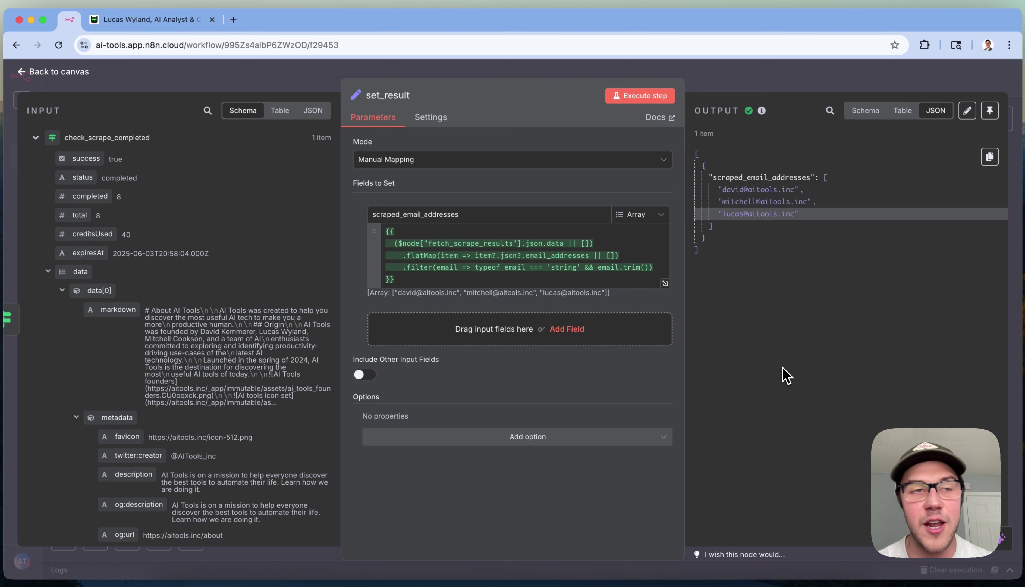
Switch to the AI Tools author profile page and copy the author's e-mail address from the mail link
{"action": "left_click", "coordinate": [171, 20]}
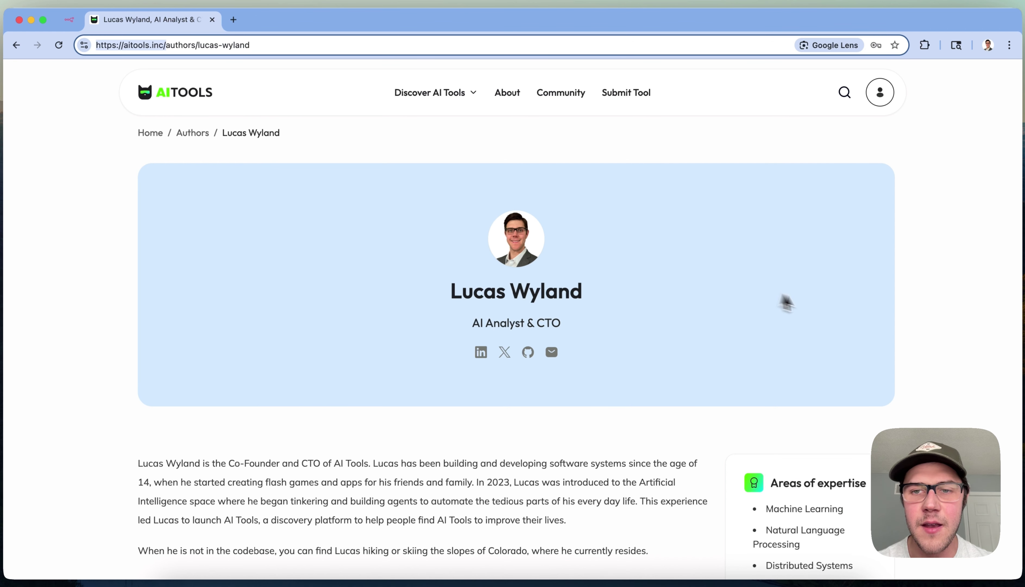
{"action": "left_click", "coordinate": [818, 303]}
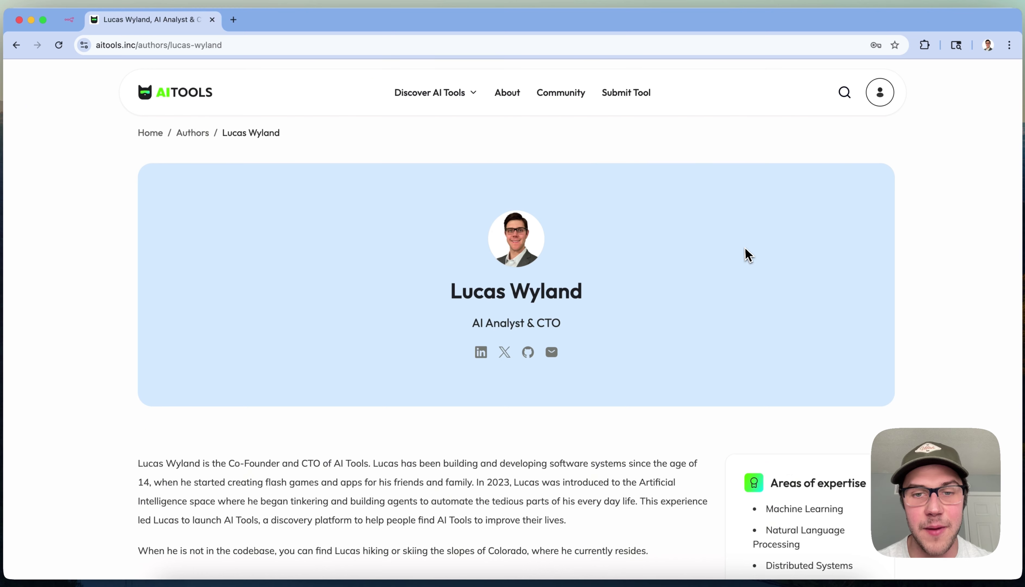
{"action": "right_click", "coordinate": [552, 352]}
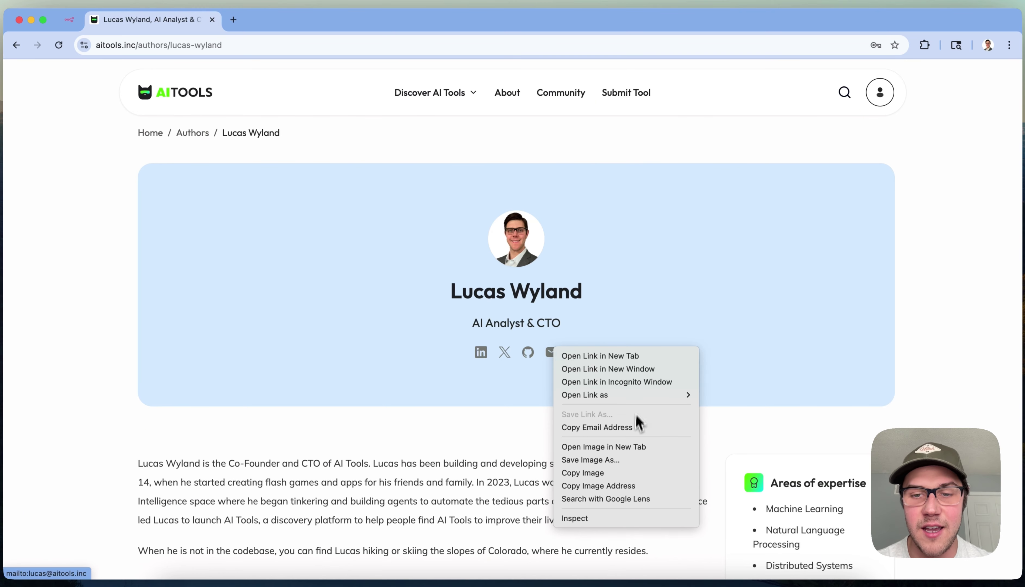
{"action": "left_click", "coordinate": [636, 427]}
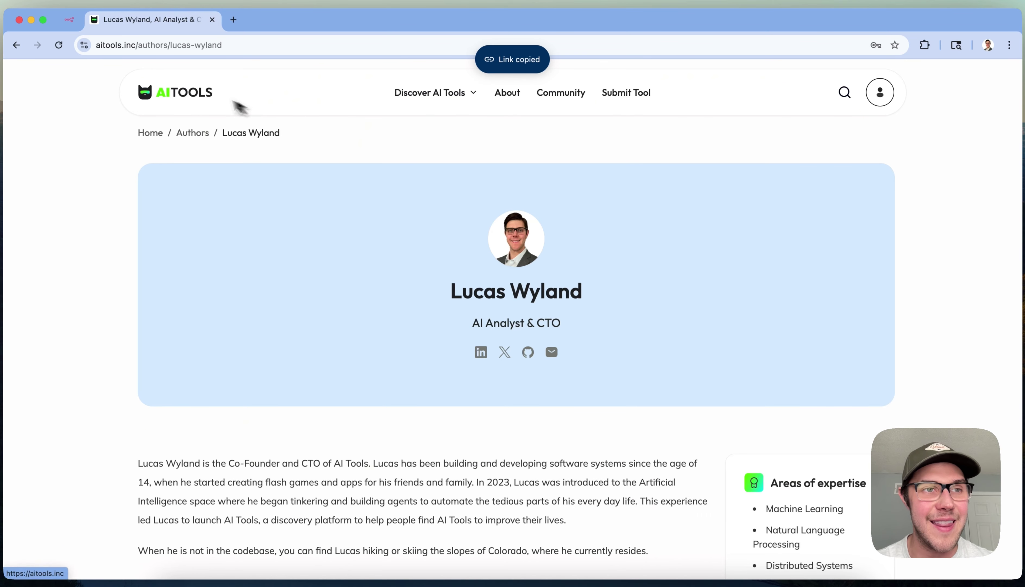
Back in the set_result node, paste the copied e-mail address two lines below the scraped_email_addresses expression
{"action": "left_click", "coordinate": [69, 19]}
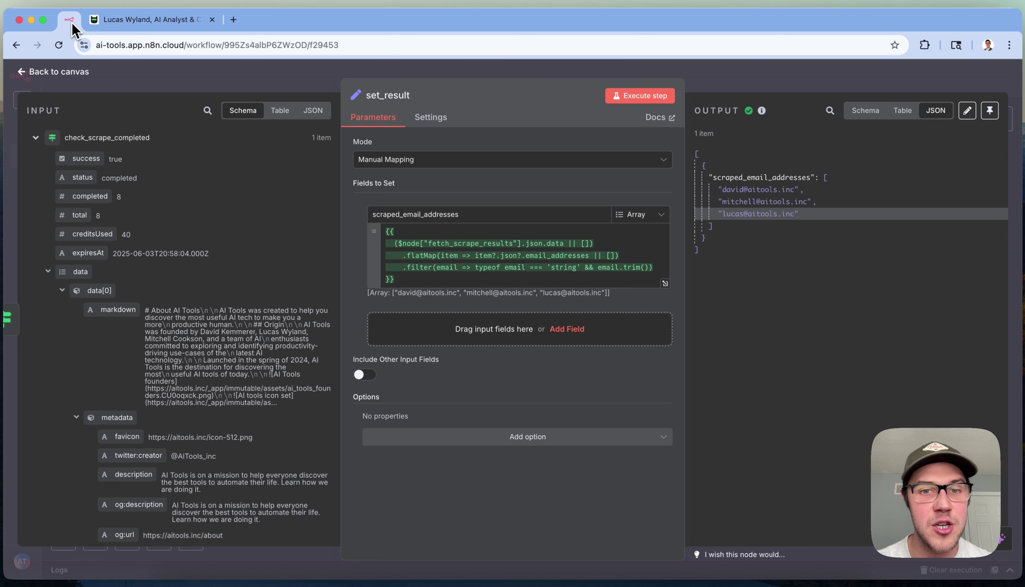
{"action": "left_click", "coordinate": [487, 272]}
{"action": "key", "text": "Return"}
{"action": "key", "text": "Return"}
{"action": "key", "text": "super+v"}
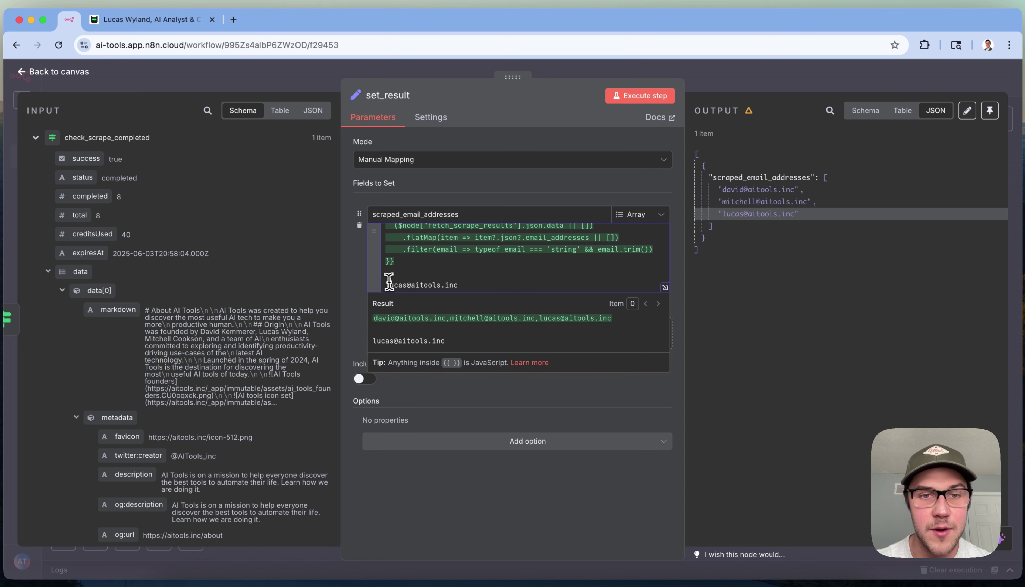
{"action": "left_click_drag", "start_coordinate": [389, 281], "coordinate": [458, 284]}
{"action": "left_click", "coordinate": [493, 286]}
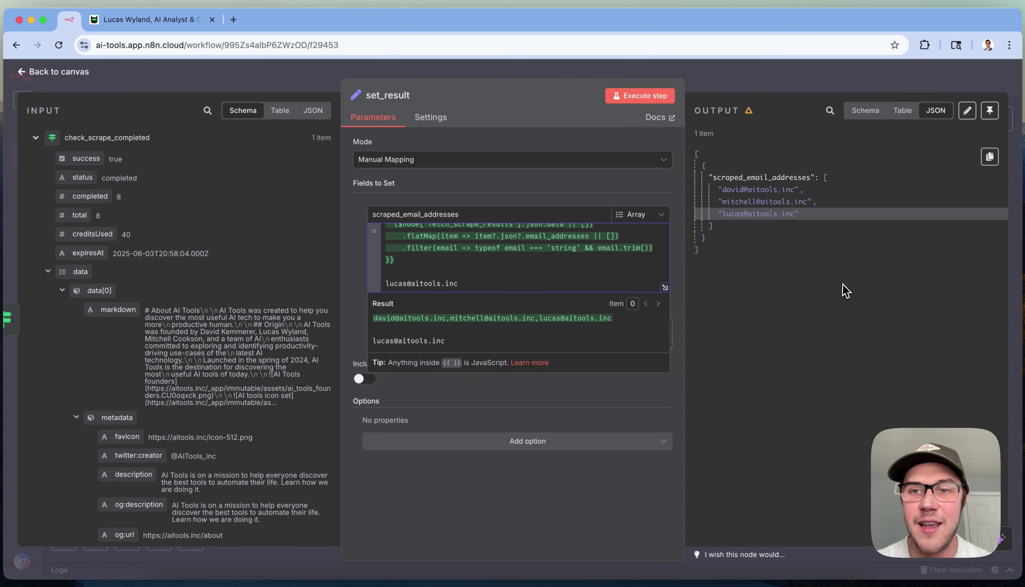
Compare the pasted e-mail address with the last address in the JSON output and close the node
{"action": "left_click", "coordinate": [846, 291]}
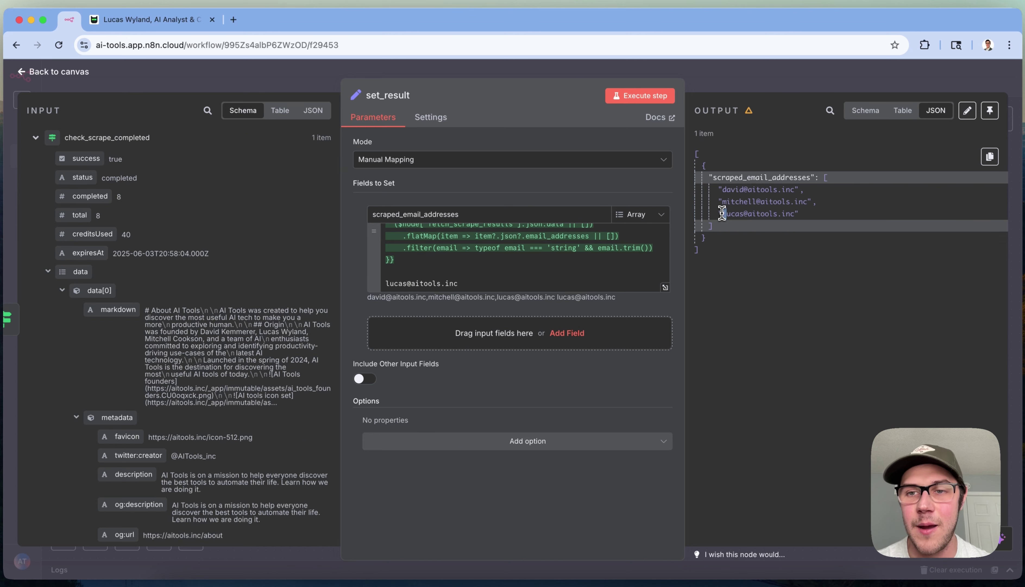
{"action": "left_click_drag", "start_coordinate": [722, 213], "coordinate": [794, 213]}
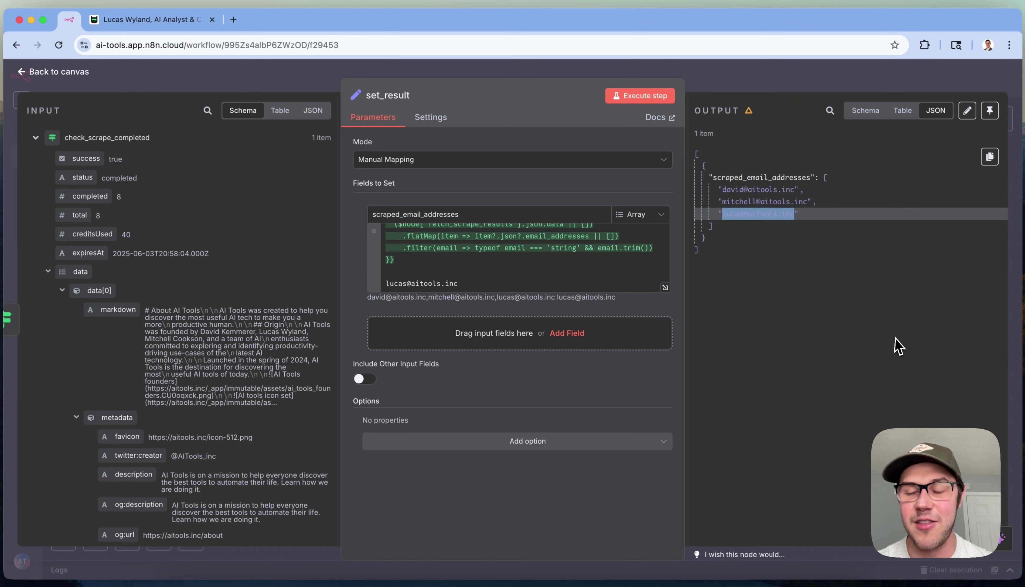
{"action": "key", "text": "Escape"}
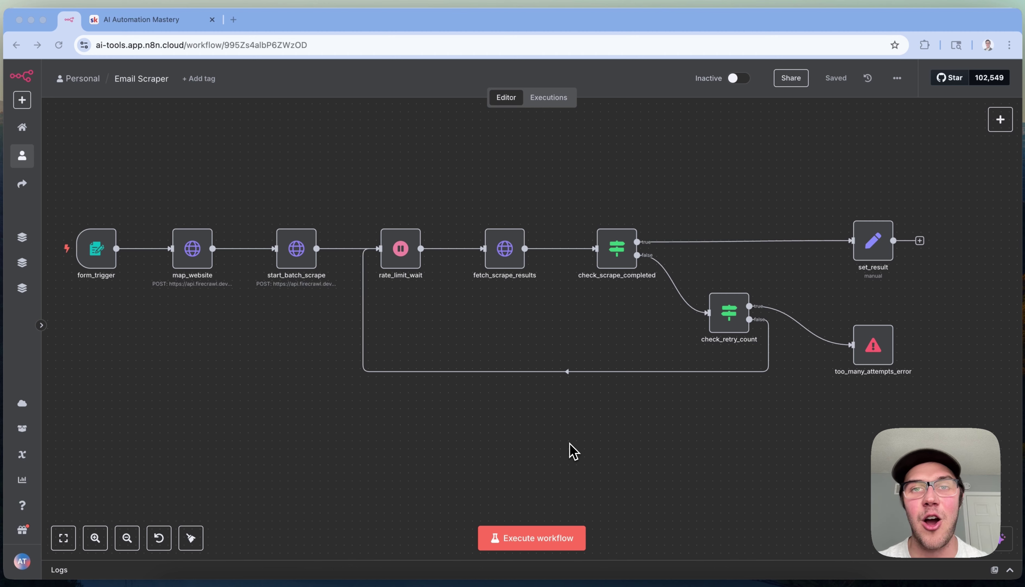
In the AI Automation Mastery community, filter posts by YouTube n8n Resources and open the Twitter (X) AI Agent video post
{"action": "left_click", "coordinate": [169, 26]}
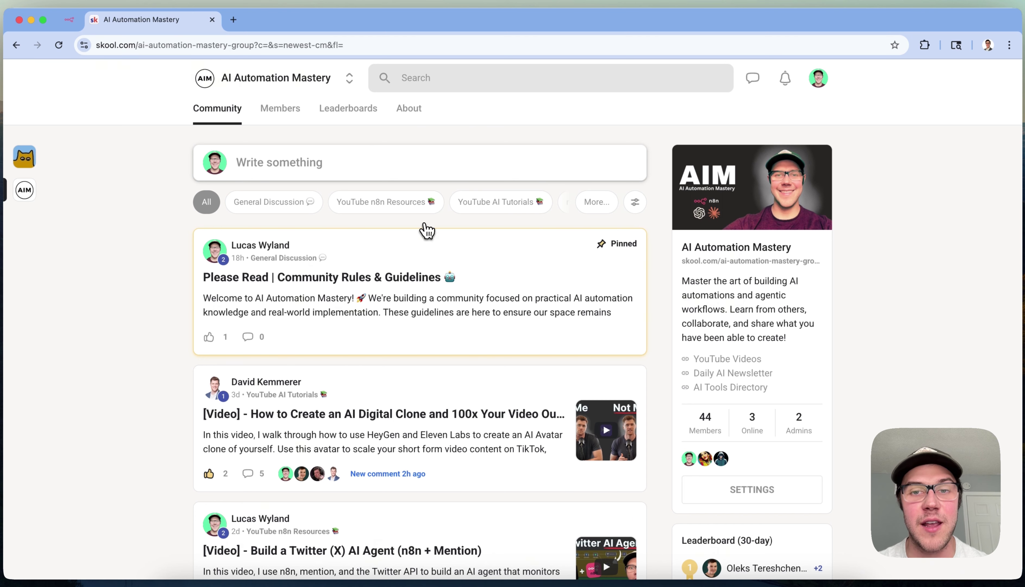
{"action": "left_click", "coordinate": [351, 207]}
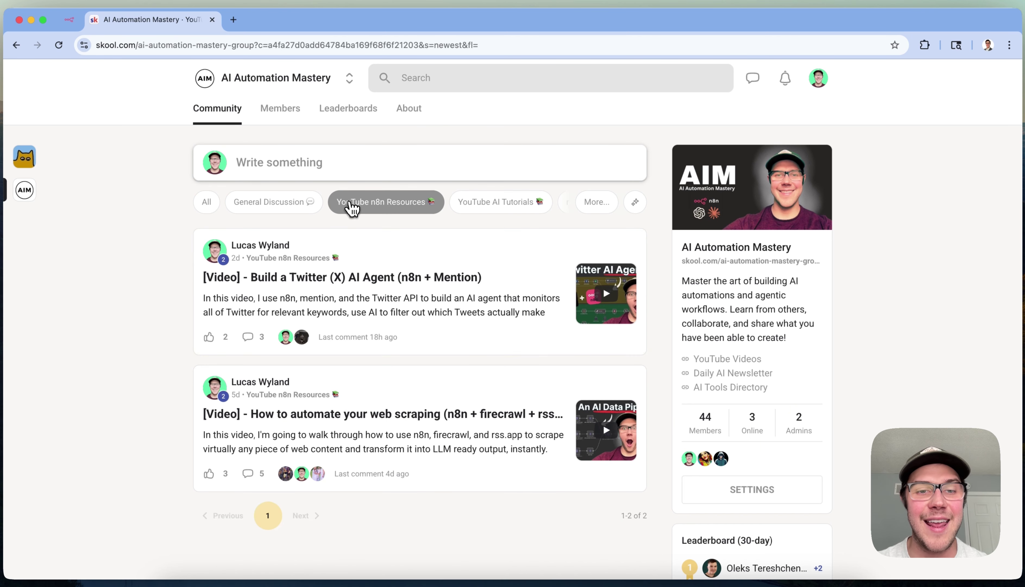
{"action": "left_click", "coordinate": [498, 277]}
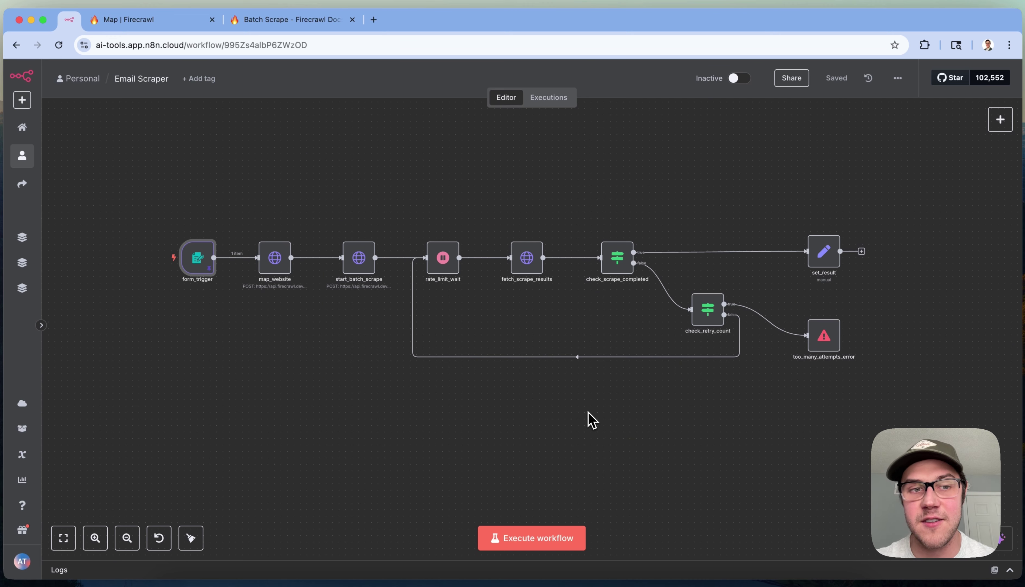
Open the map_website node in the Email Scraper workflow and examine its Firecrawl request URL
{"action": "scroll", "coordinate": [592, 419], "scroll_direction": "right", "scroll_amount": 2}
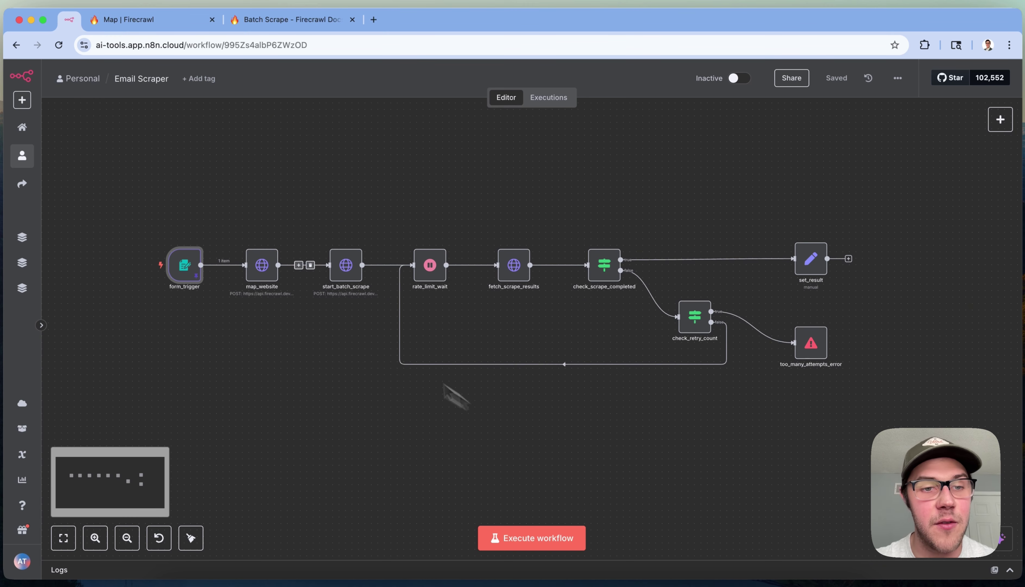
{"action": "double_click", "coordinate": [270, 277]}
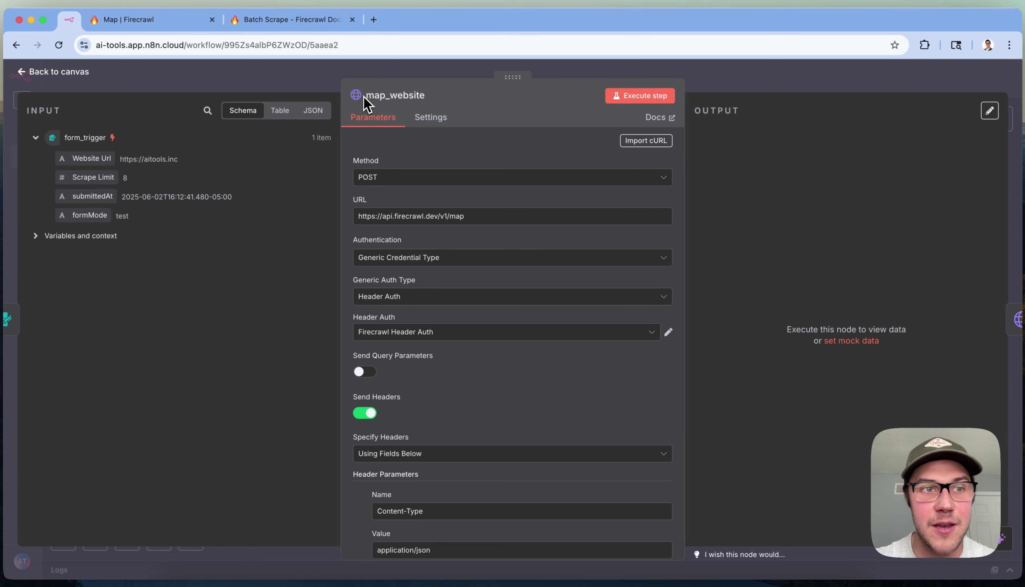
{"action": "triple_click", "coordinate": [458, 219]}
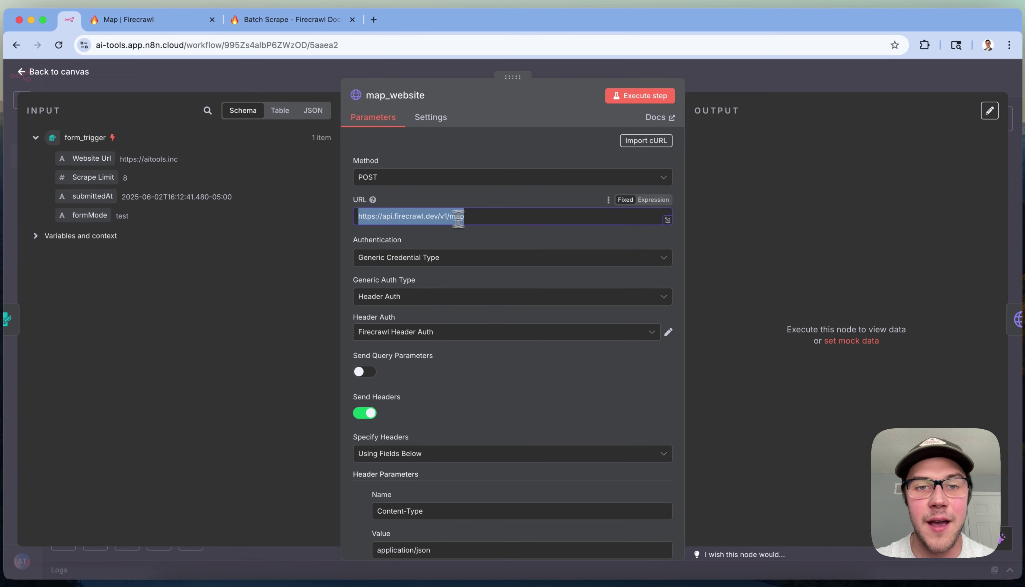
{"action": "left_click", "coordinate": [510, 220]}
{"action": "left_click_drag", "start_coordinate": [509, 221], "coordinate": [464, 219]}
Read the Firecrawl Map documentation's description and its note on using the search parameter for topic-specific pages
{"action": "left_click", "coordinate": [189, 24]}
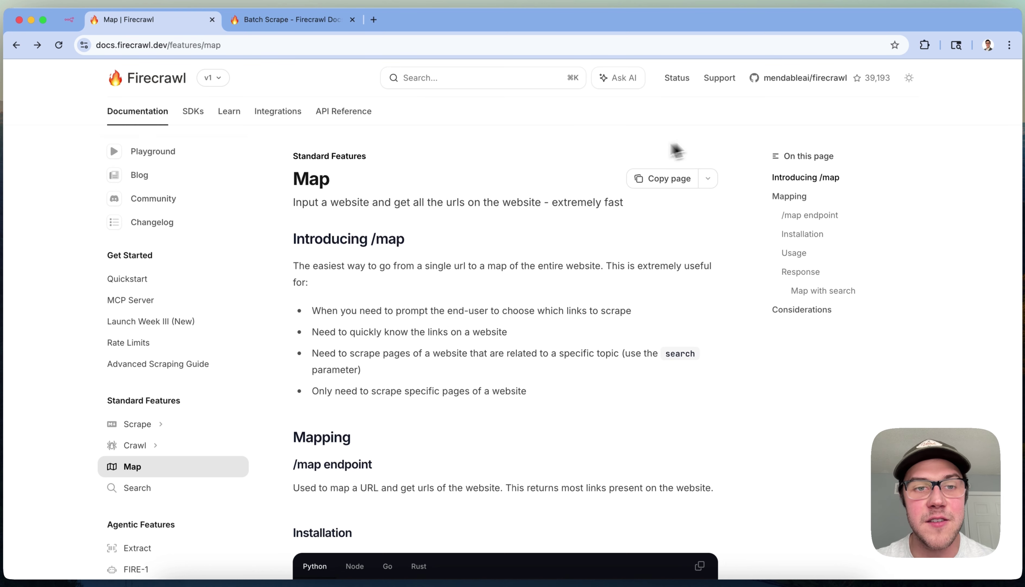
{"action": "triple_click", "coordinate": [326, 201]}
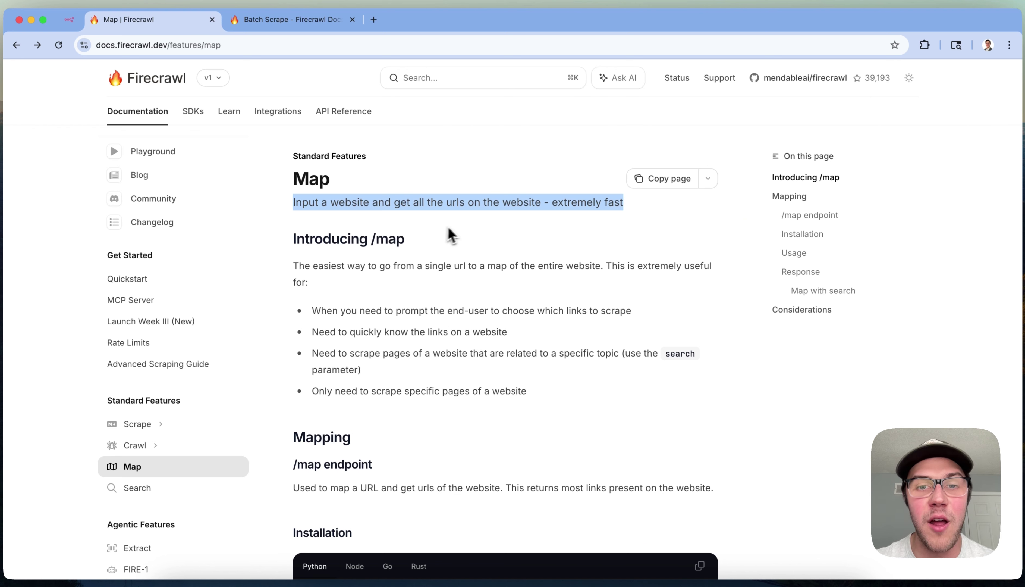
{"action": "left_click", "coordinate": [594, 230]}
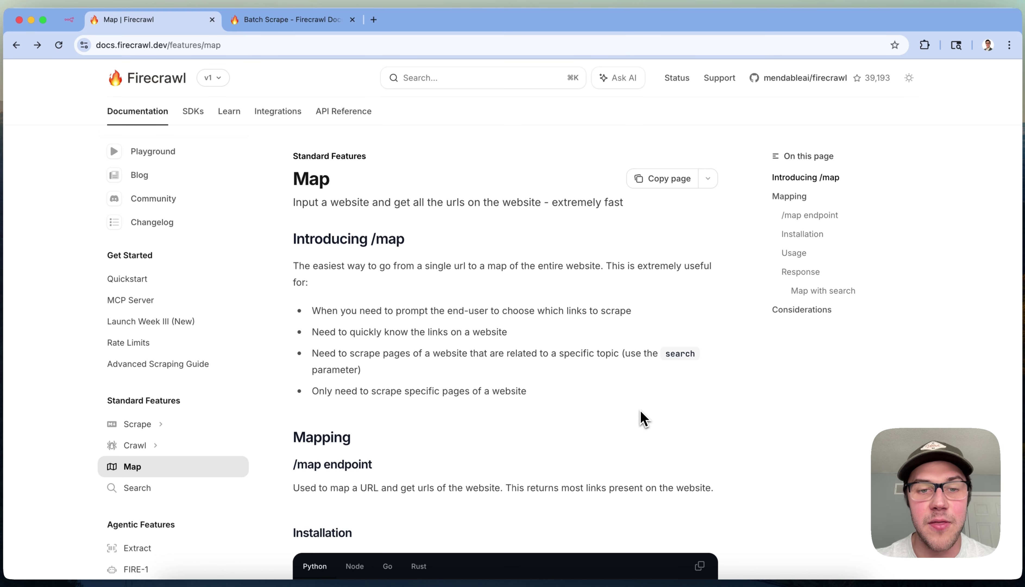
{"action": "triple_click", "coordinate": [376, 370]}
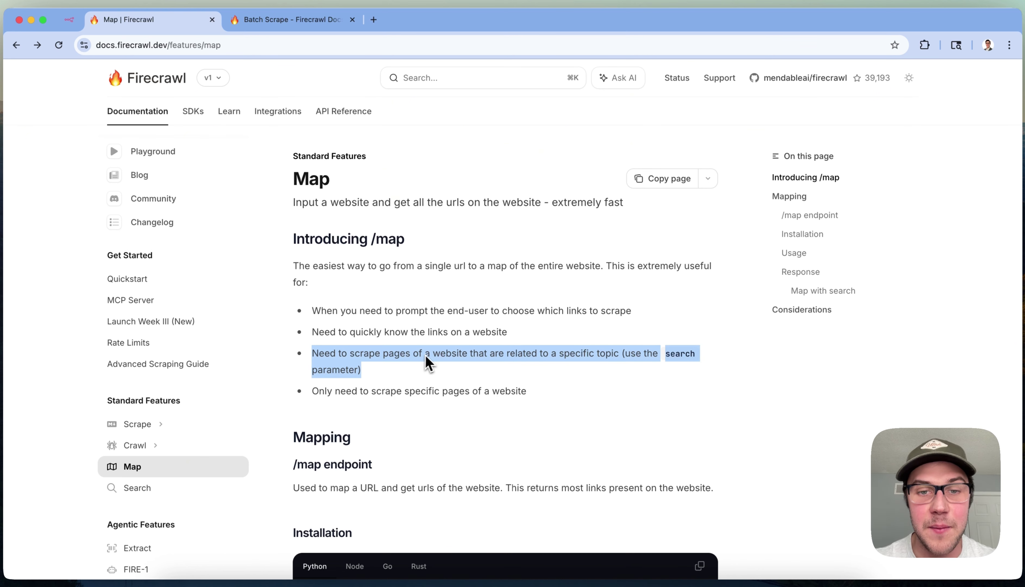
{"action": "left_click", "coordinate": [629, 358]}
{"action": "left_click_drag", "start_coordinate": [619, 353], "coordinate": [374, 377]}
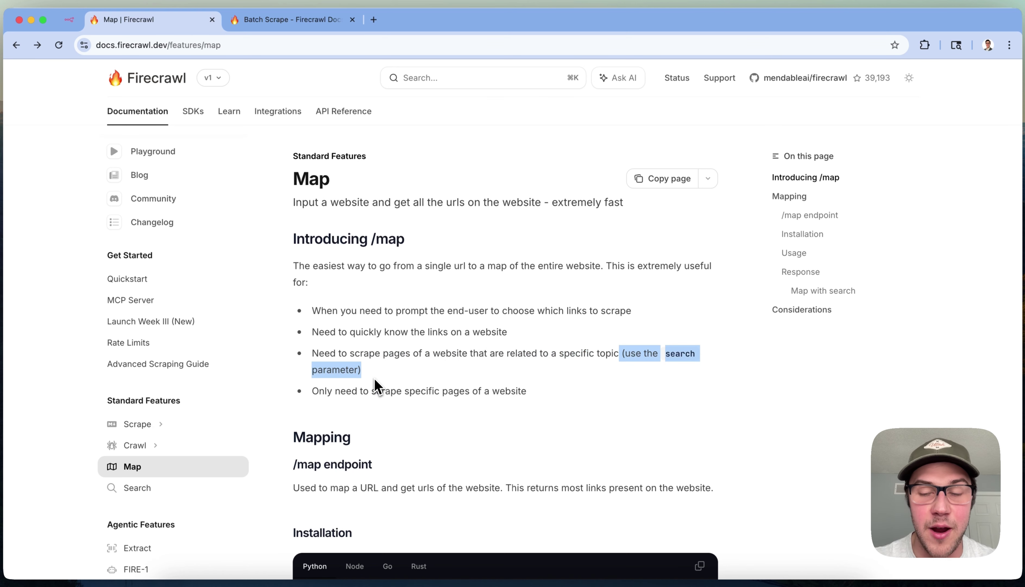
{"action": "left_click", "coordinate": [638, 447]}
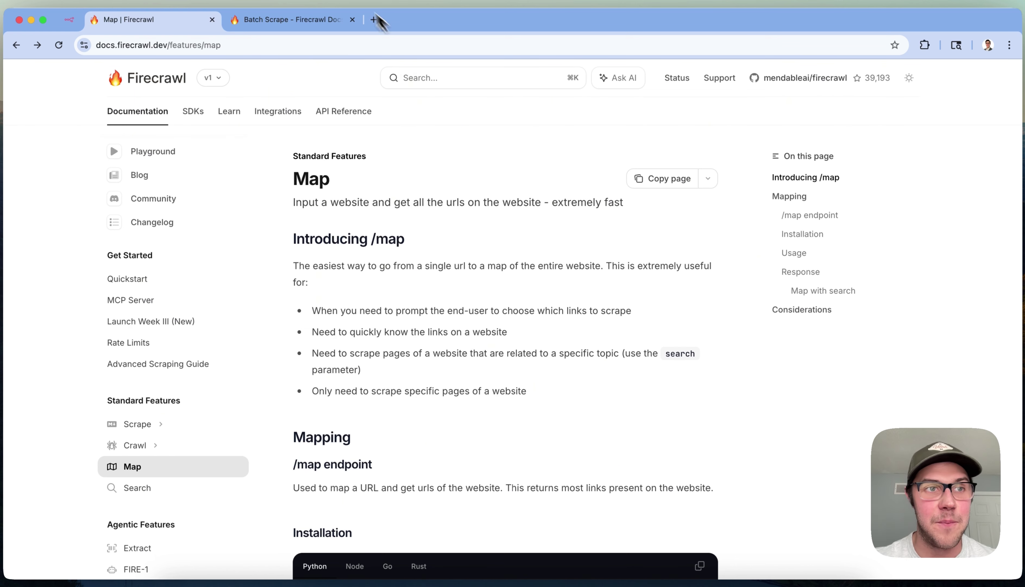
Return to the workflow's map_website node and examine its request settings and JSON body with url, search and limit
{"action": "left_click", "coordinate": [81, 21]}
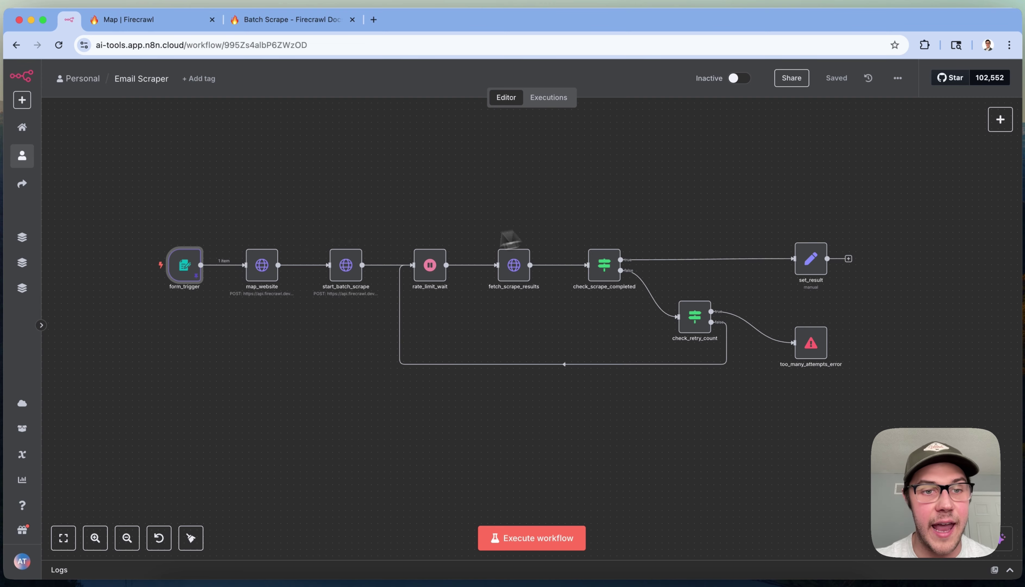
{"action": "double_click", "coordinate": [262, 274]}
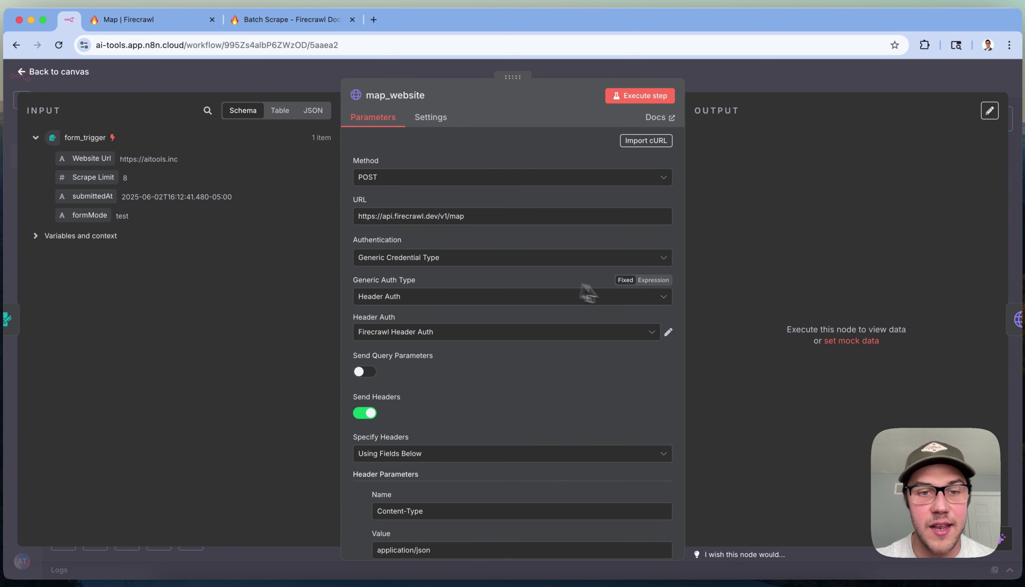
{"action": "scroll", "coordinate": [606, 379], "scroll_direction": "down", "scroll_amount": 10}
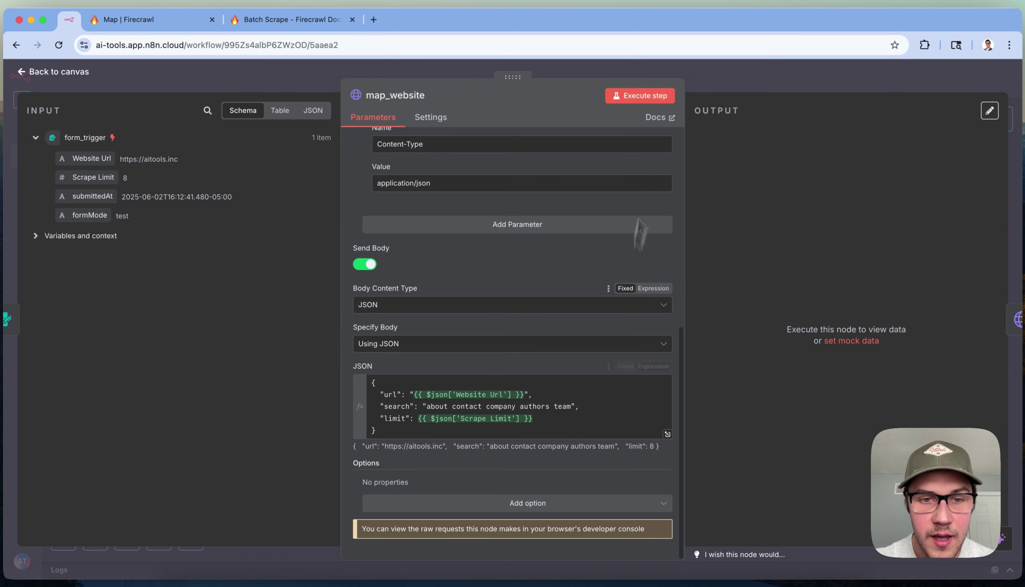
{"action": "scroll", "coordinate": [547, 293], "scroll_direction": "up", "scroll_amount": 10}
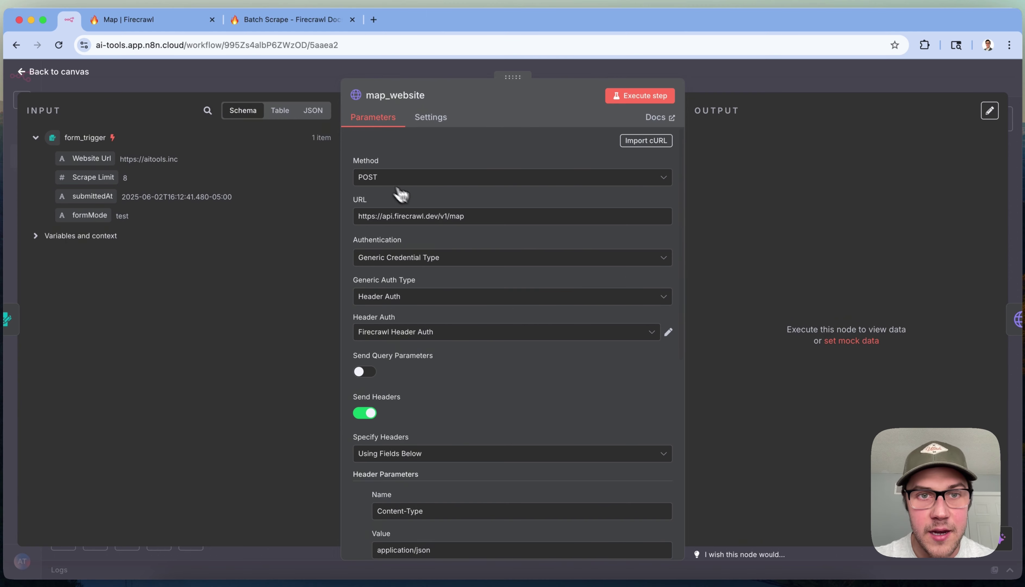
{"action": "scroll", "coordinate": [515, 259], "scroll_direction": "down", "scroll_amount": 5}
{"action": "scroll", "coordinate": [501, 277], "scroll_direction": "down", "scroll_amount": 2}
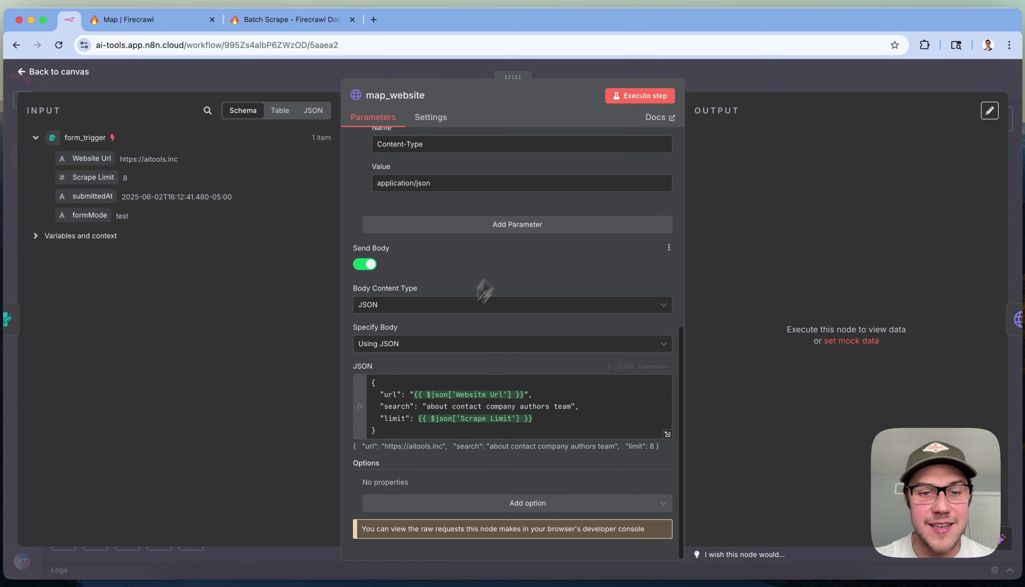
{"action": "left_click_drag", "start_coordinate": [398, 429], "coordinate": [342, 334]}
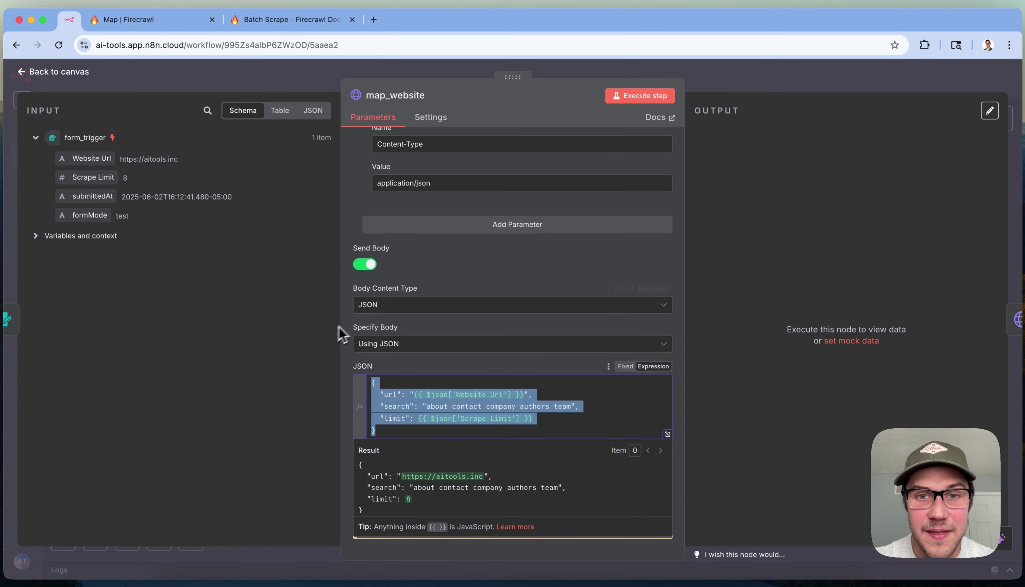
Expand the map_website node's JSON body into the full expression editor and examine the url expression and its resolved value
{"action": "left_click", "coordinate": [635, 261]}
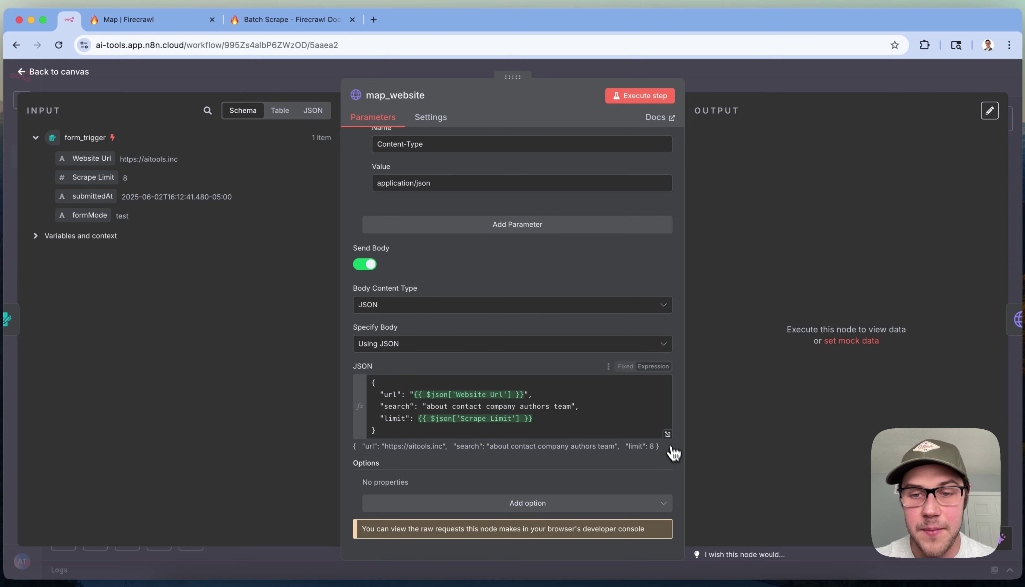
{"action": "left_click", "coordinate": [667, 434]}
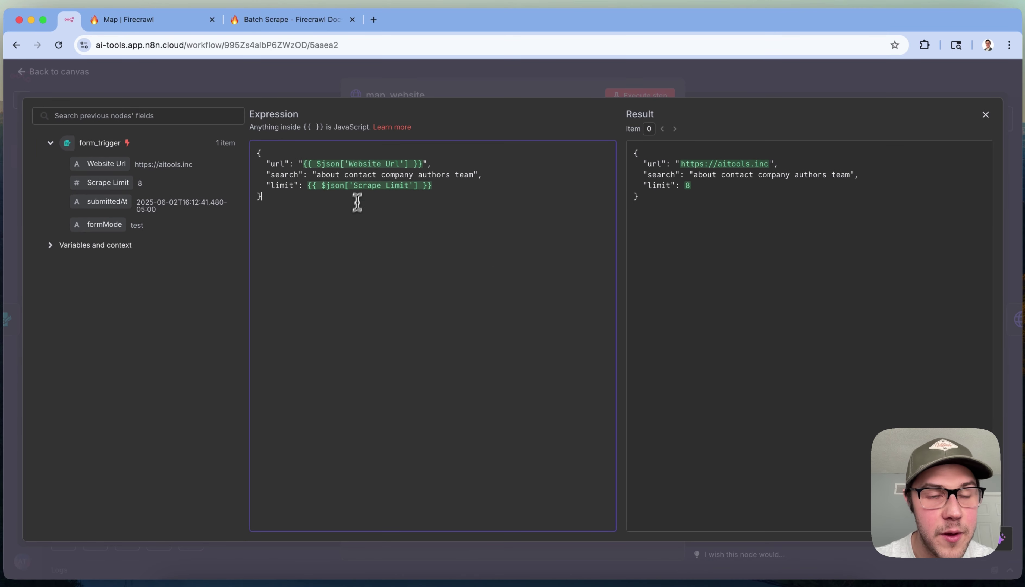
{"action": "left_click_drag", "start_coordinate": [266, 163], "coordinate": [522, 163]}
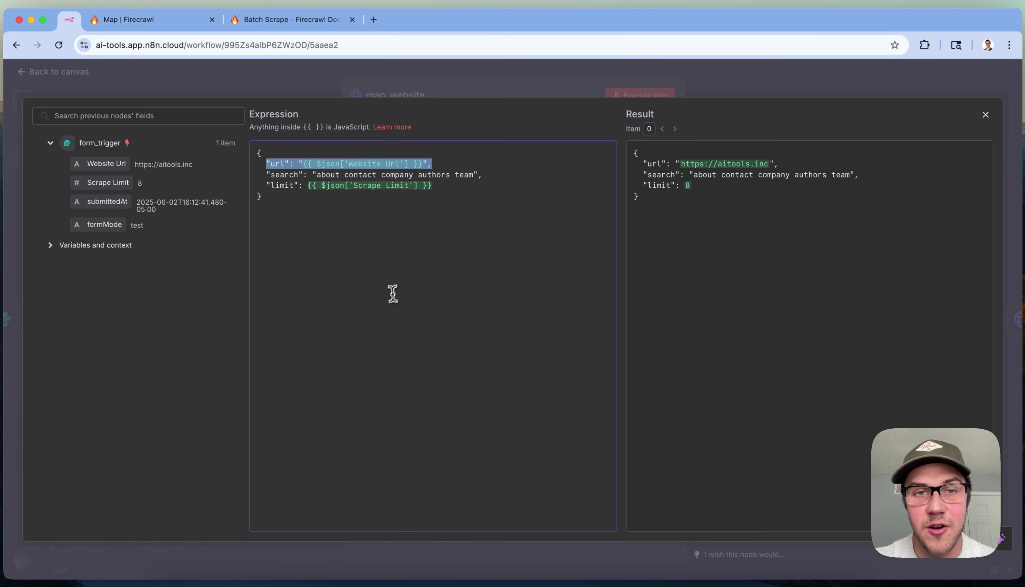
{"action": "left_click", "coordinate": [399, 285]}
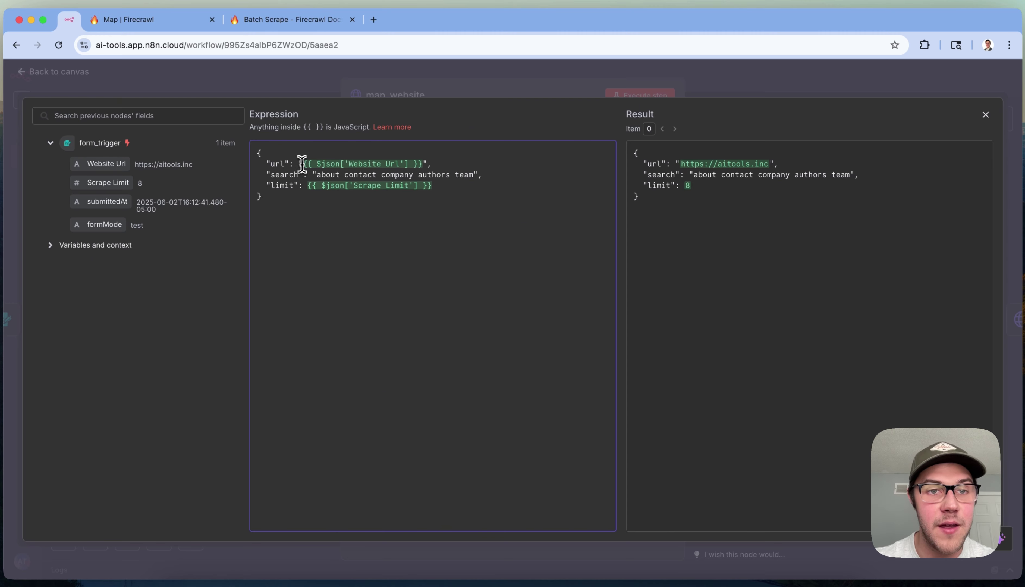
{"action": "left_click_drag", "start_coordinate": [303, 163], "coordinate": [411, 163]}
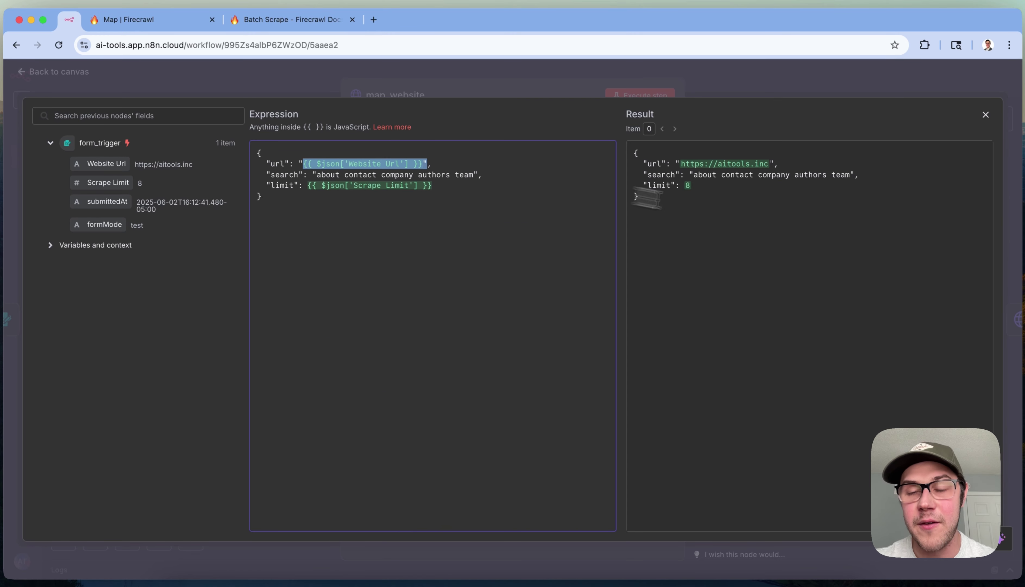
{"action": "left_click", "coordinate": [800, 229]}
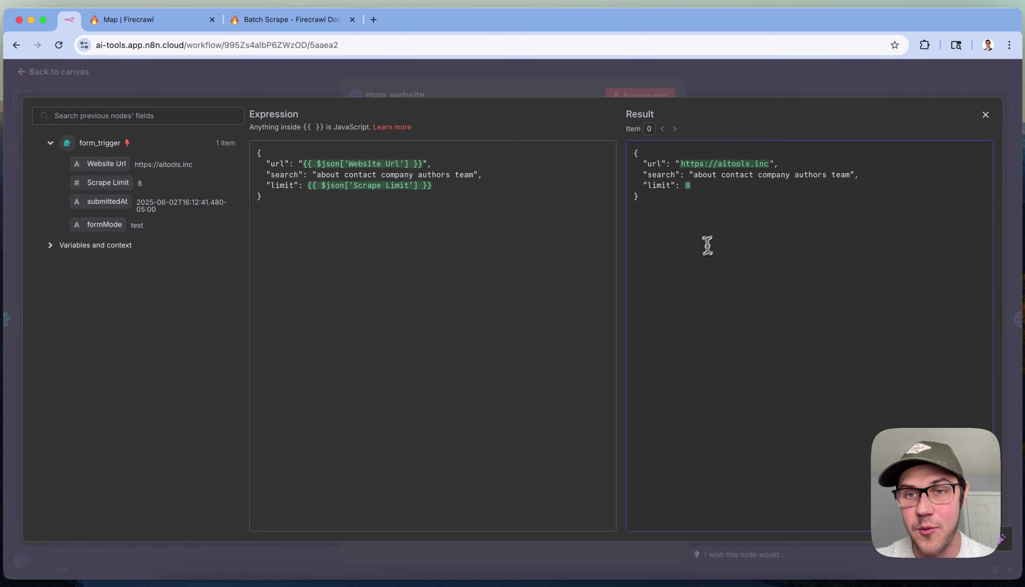
{"action": "left_click_drag", "start_coordinate": [679, 163], "coordinate": [773, 163]}
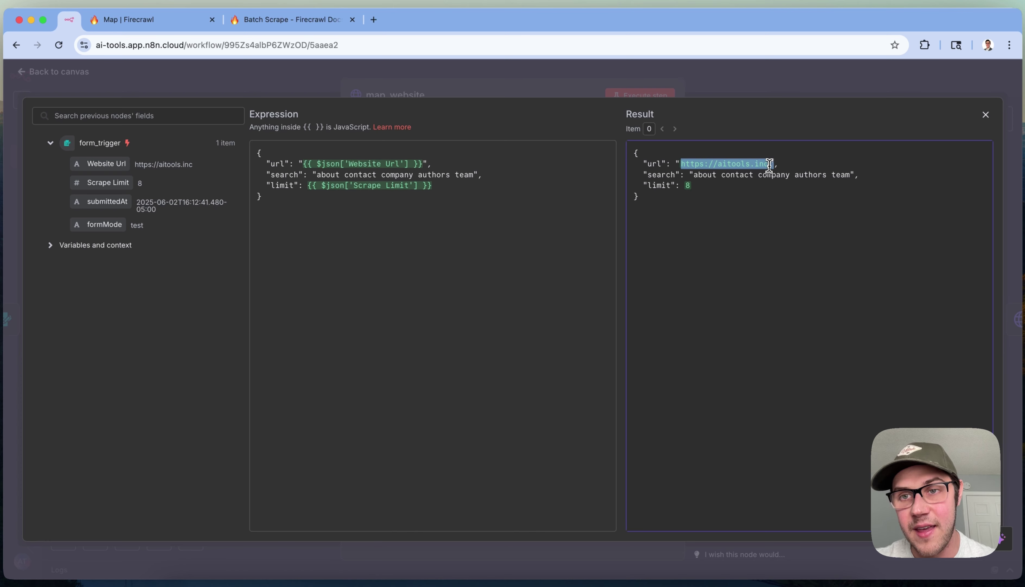
{"action": "left_click", "coordinate": [739, 348]}
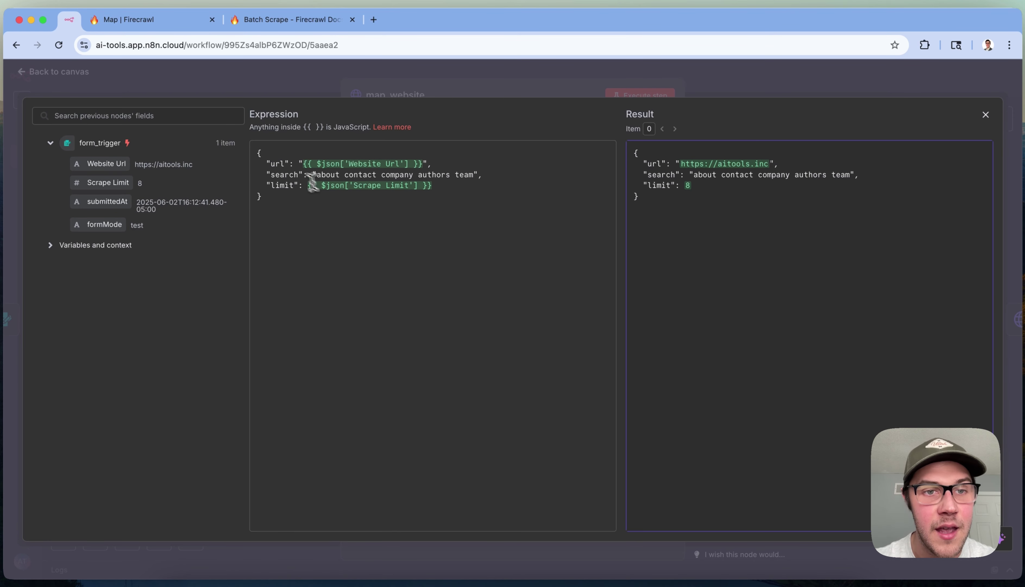
Examine the limit line that takes its value from the form's Scrape Limit field
{"action": "left_click_drag", "start_coordinate": [265, 186], "coordinate": [450, 184]}
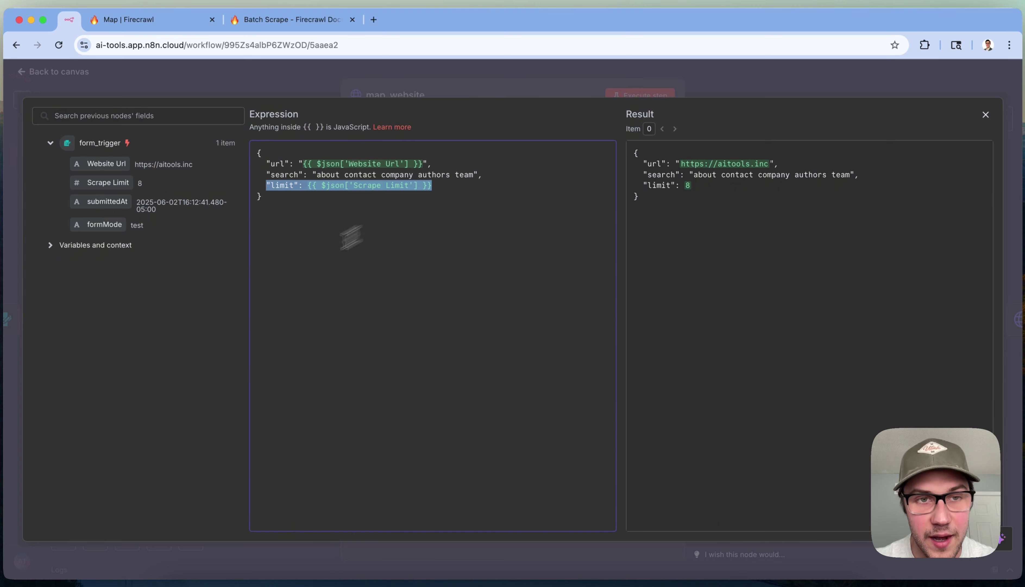
{"action": "left_click", "coordinate": [337, 241]}
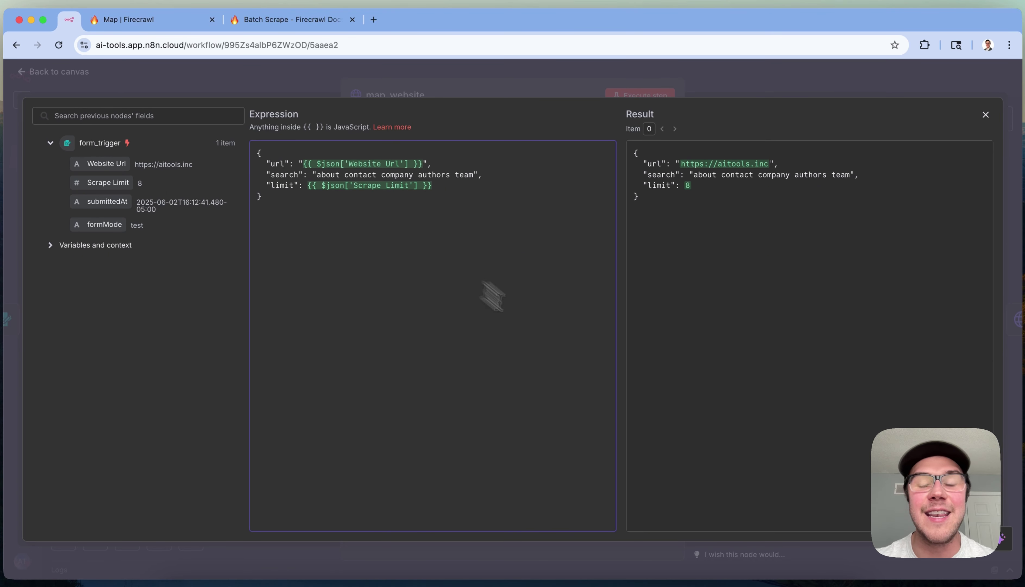
{"action": "left_click", "coordinate": [749, 381]}
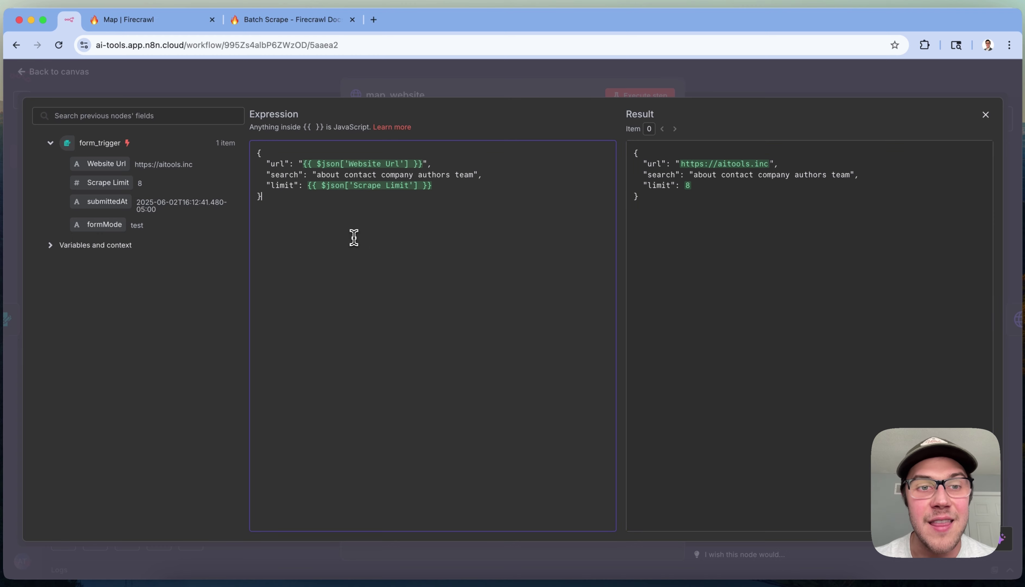
{"action": "left_click_drag", "start_coordinate": [267, 185], "coordinate": [480, 186]}
{"action": "left_click", "coordinate": [732, 390]}
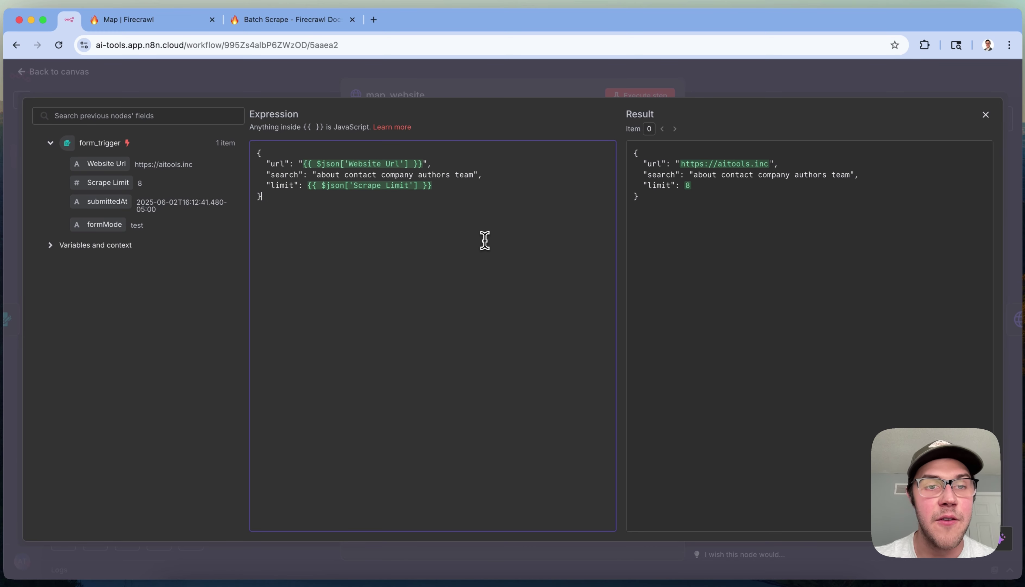
Review the search line of the body and the Firecrawl Map documentation's note on using the search parameter for a specific topic
{"action": "triple_click", "coordinate": [341, 176]}
{"action": "left_click", "coordinate": [440, 284]}
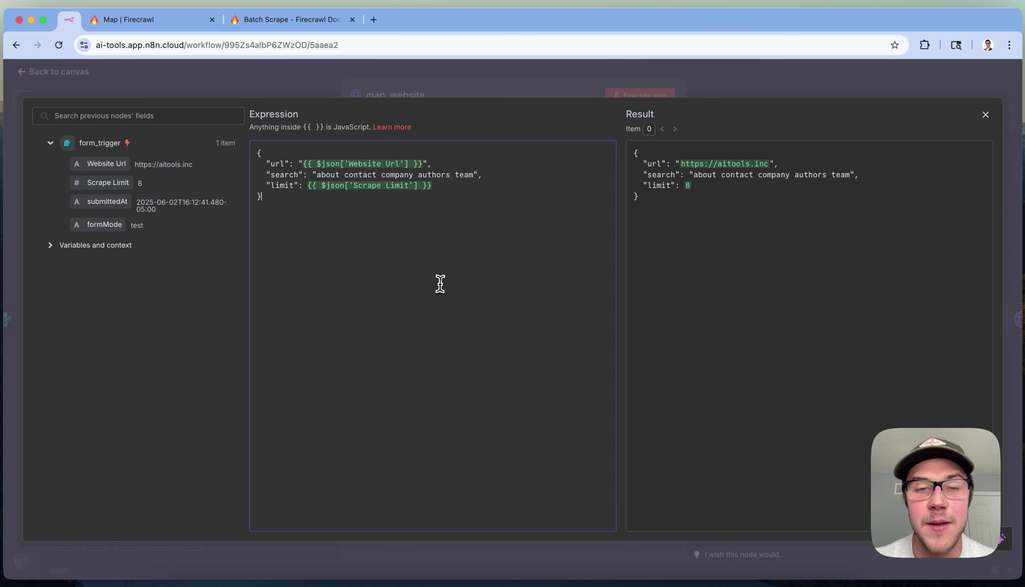
{"action": "left_click", "coordinate": [161, 20]}
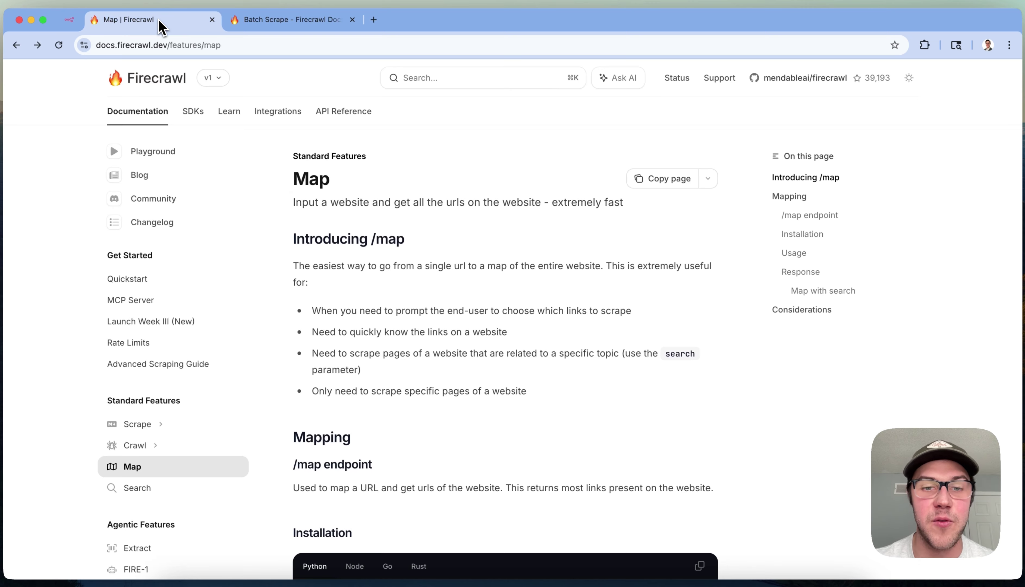
{"action": "triple_click", "coordinate": [535, 348]}
{"action": "left_click", "coordinate": [551, 378]}
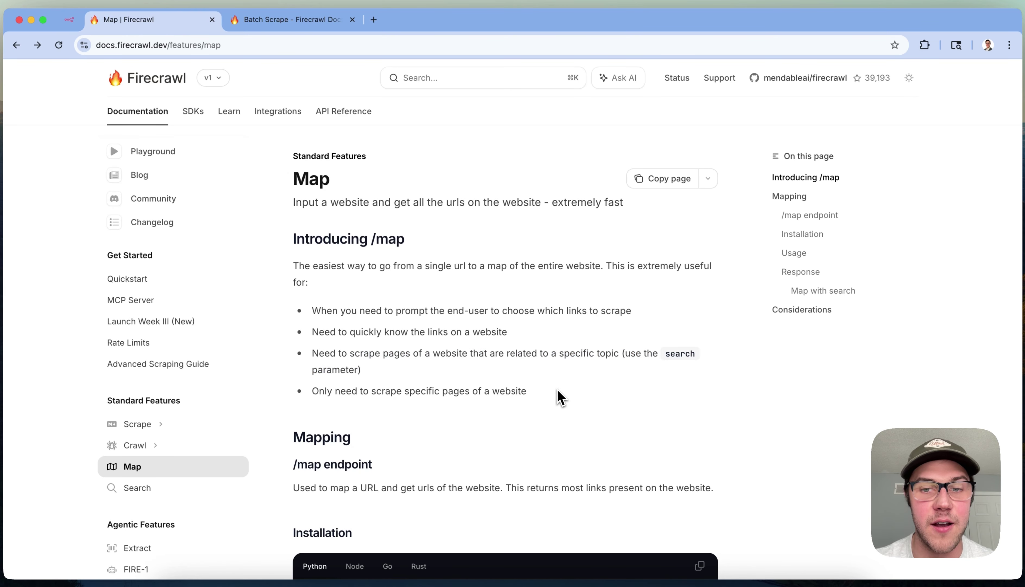
Return to the workflow's expression editor and examine the search key and its full list of terms
{"action": "left_click", "coordinate": [70, 19]}
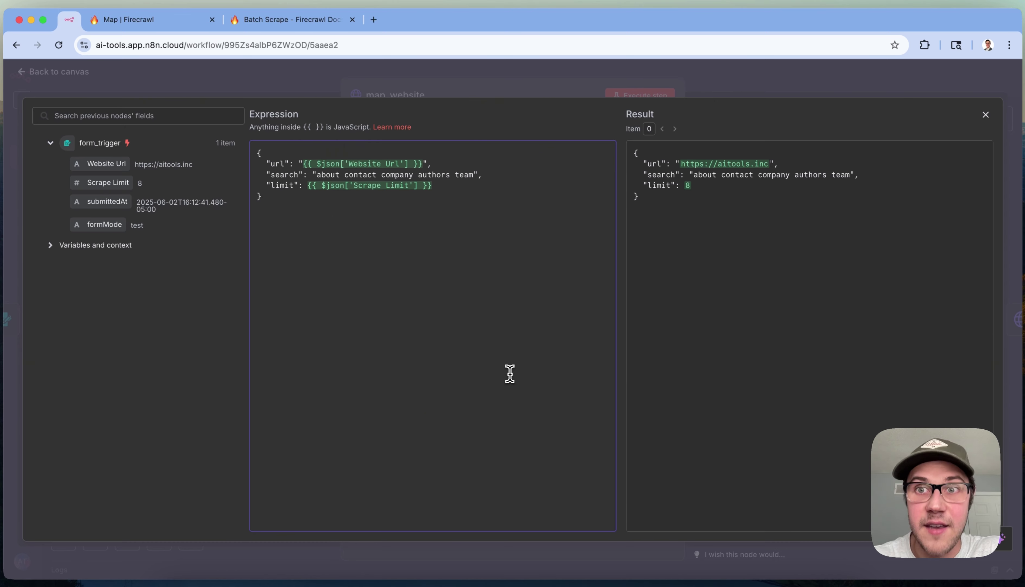
{"action": "double_click", "coordinate": [277, 175]}
{"action": "left_click", "coordinate": [280, 178]}
{"action": "left_click", "coordinate": [370, 215]}
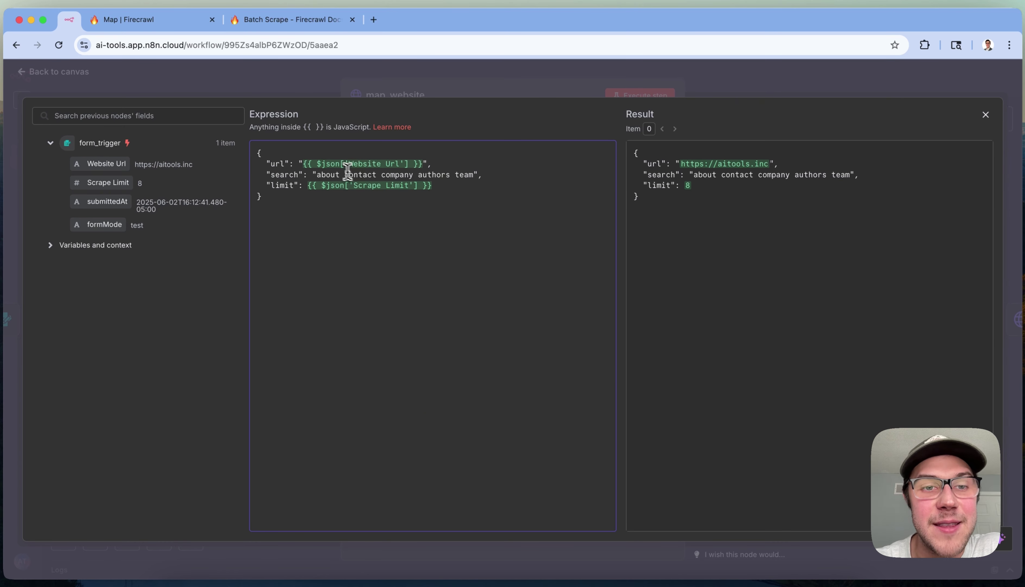
{"action": "left_click_drag", "start_coordinate": [309, 174], "coordinate": [529, 175]}
{"action": "left_click", "coordinate": [527, 175]}
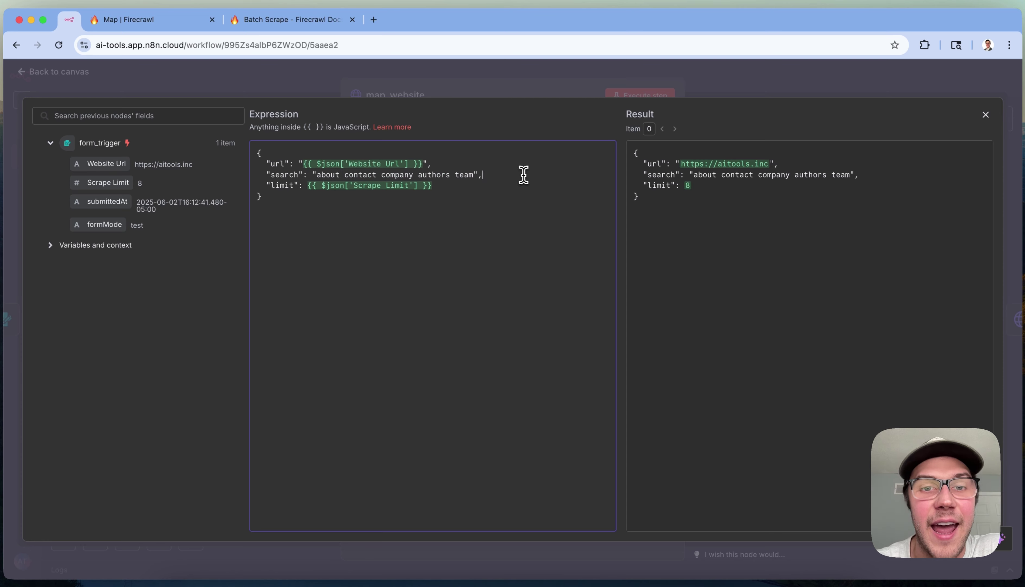
{"action": "left_click_drag", "start_coordinate": [313, 175], "coordinate": [522, 182]}
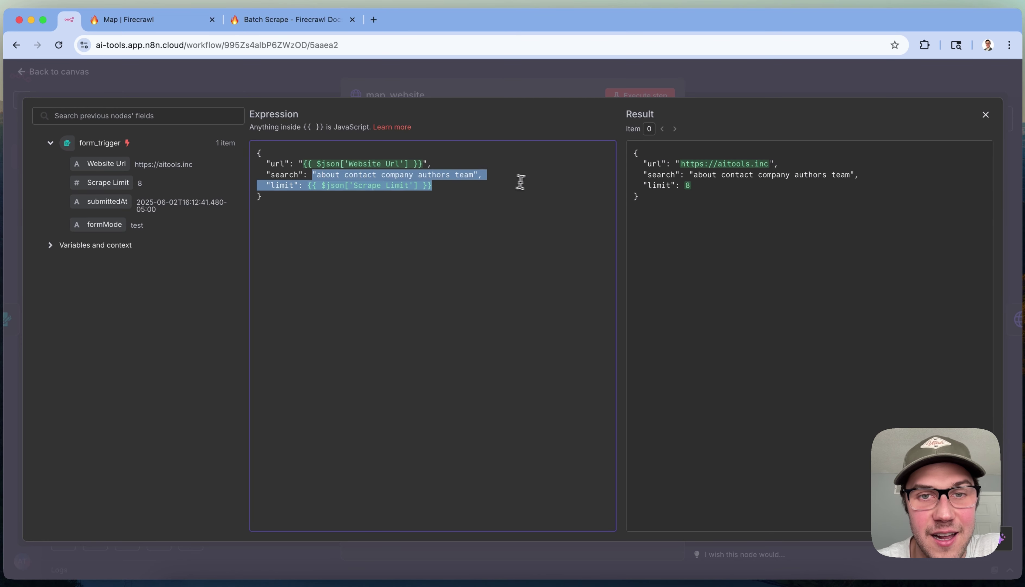
{"action": "left_click", "coordinate": [515, 179]}
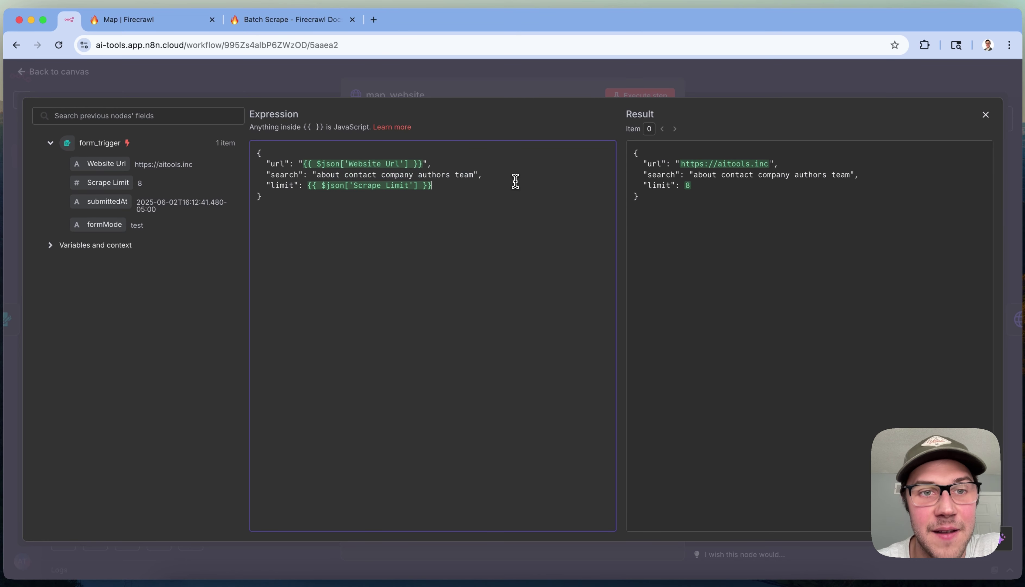
Go through the individual search terms about, contact, company, authors and team in the request body
{"action": "double_click", "coordinate": [330, 175]}
{"action": "double_click", "coordinate": [355, 174]}
{"action": "left_click", "coordinate": [440, 174]}
{"action": "left_click", "coordinate": [387, 245]}
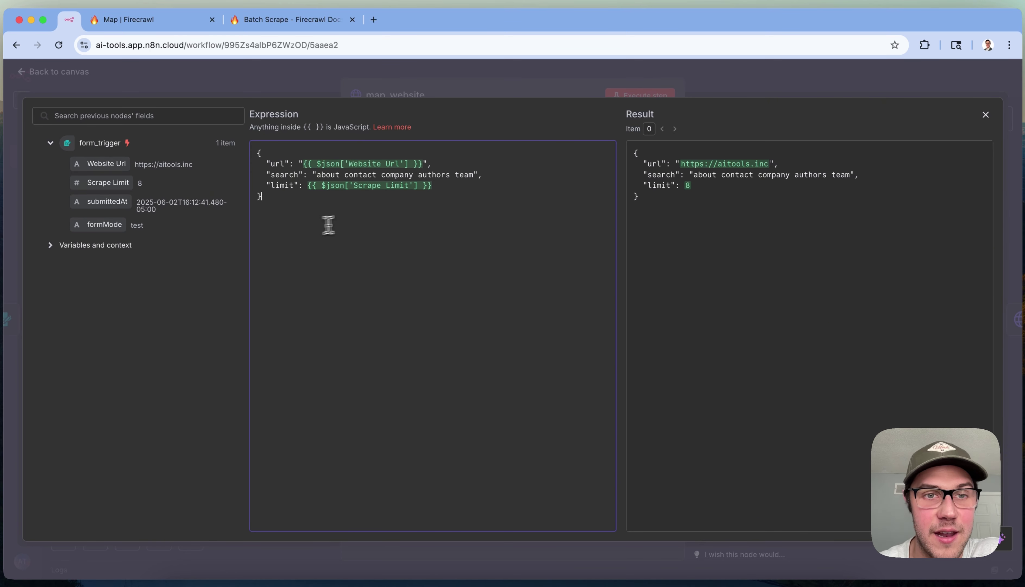
{"action": "double_click", "coordinate": [330, 175]}
{"action": "left_click", "coordinate": [357, 180]}
{"action": "double_click", "coordinate": [356, 180]}
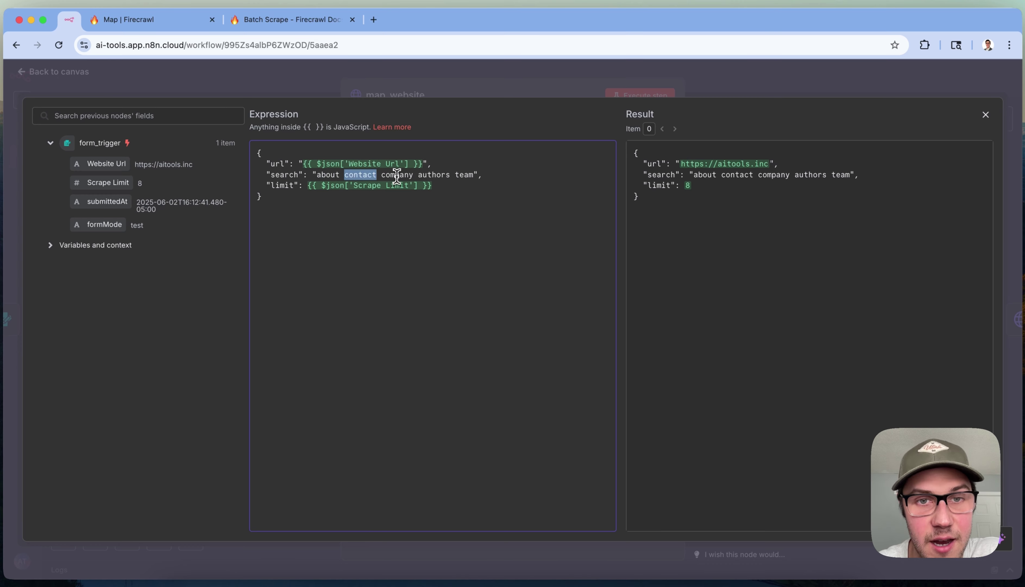
{"action": "double_click", "coordinate": [398, 175]}
{"action": "double_click", "coordinate": [441, 176]}
{"action": "left_click", "coordinate": [473, 176]}
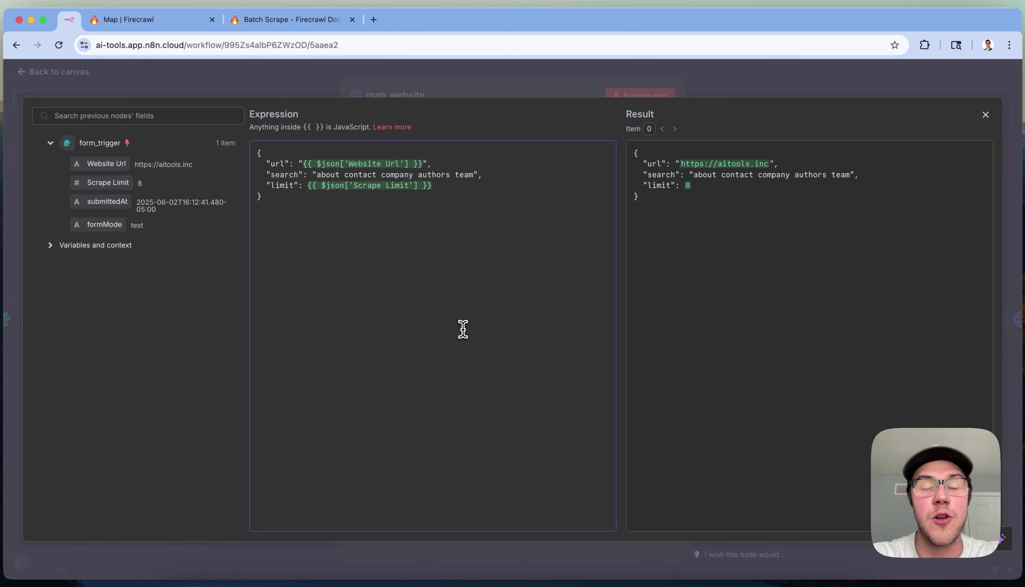
Close the expanded expression editor, execute the map_website step on its own and recheck its search terms
{"action": "left_click", "coordinate": [833, 85]}
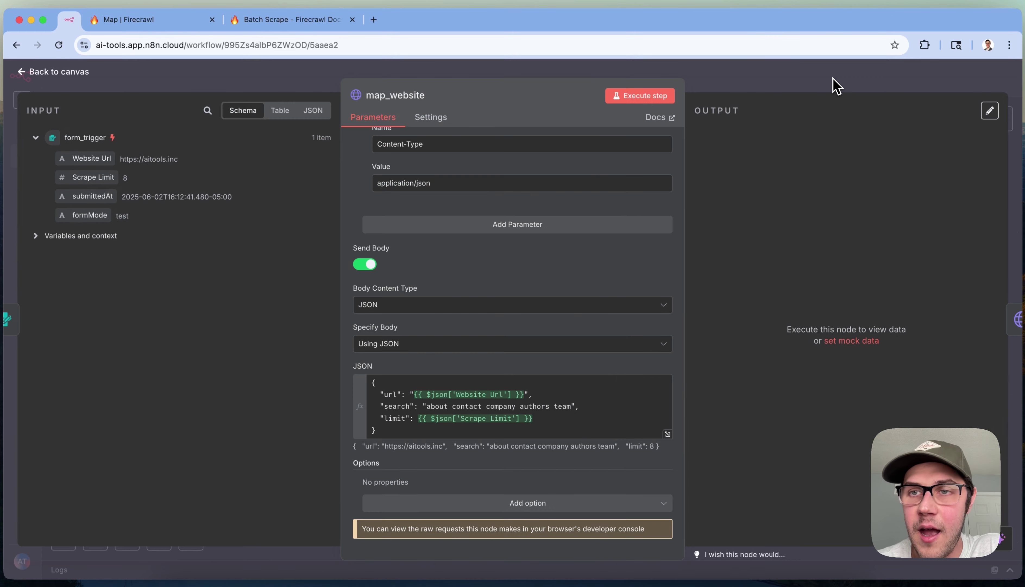
{"action": "left_click", "coordinate": [629, 100]}
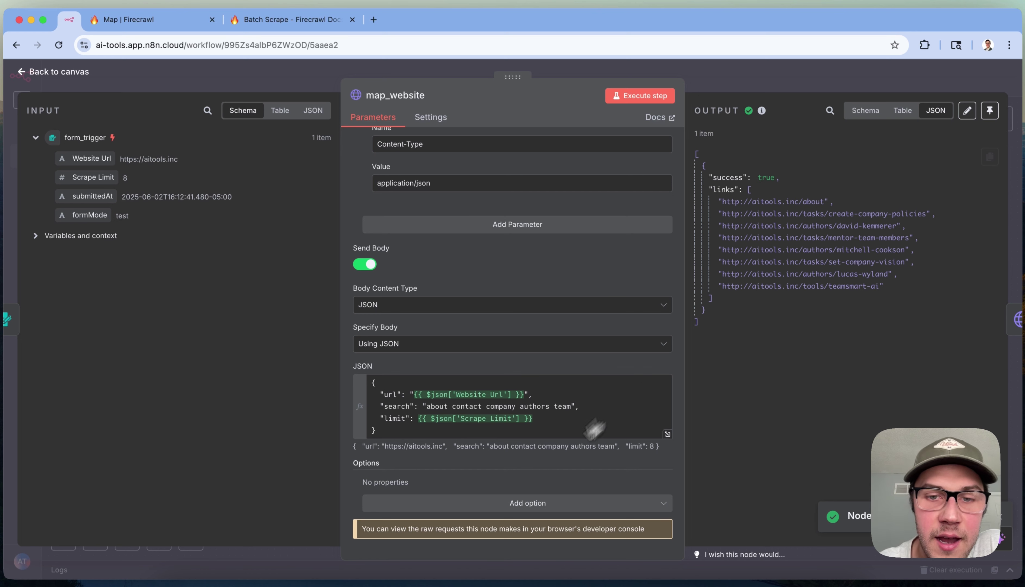
{"action": "double_click", "coordinate": [443, 408]}
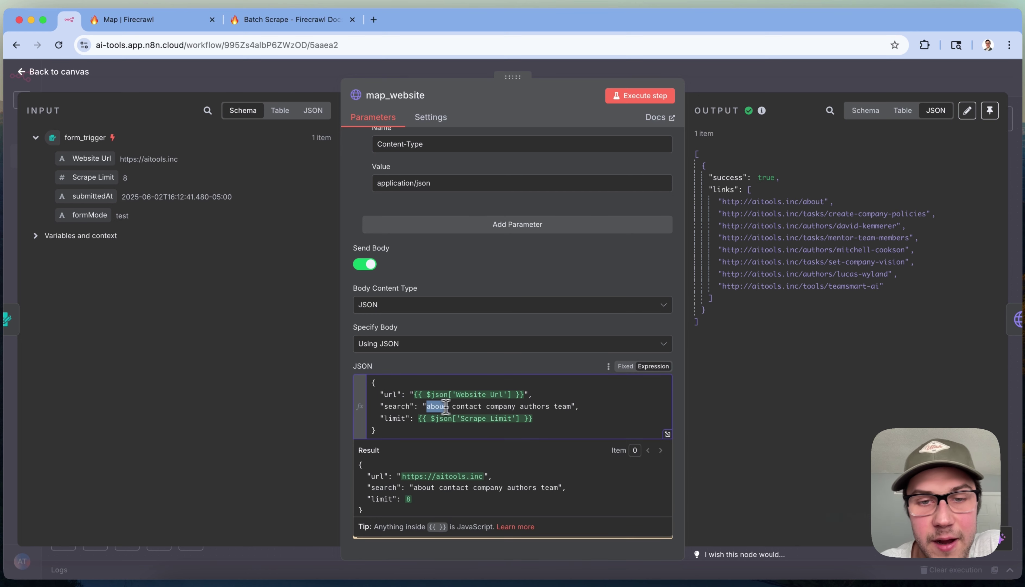
{"action": "double_click", "coordinate": [471, 408]}
{"action": "double_click", "coordinate": [488, 407]}
{"action": "double_click", "coordinate": [538, 406]}
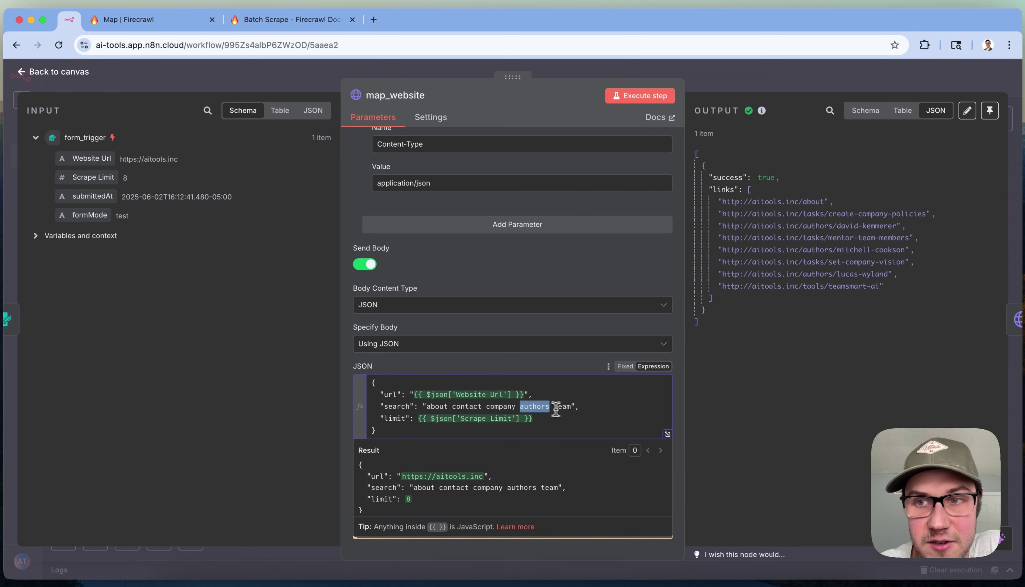
{"action": "left_click", "coordinate": [686, 355]}
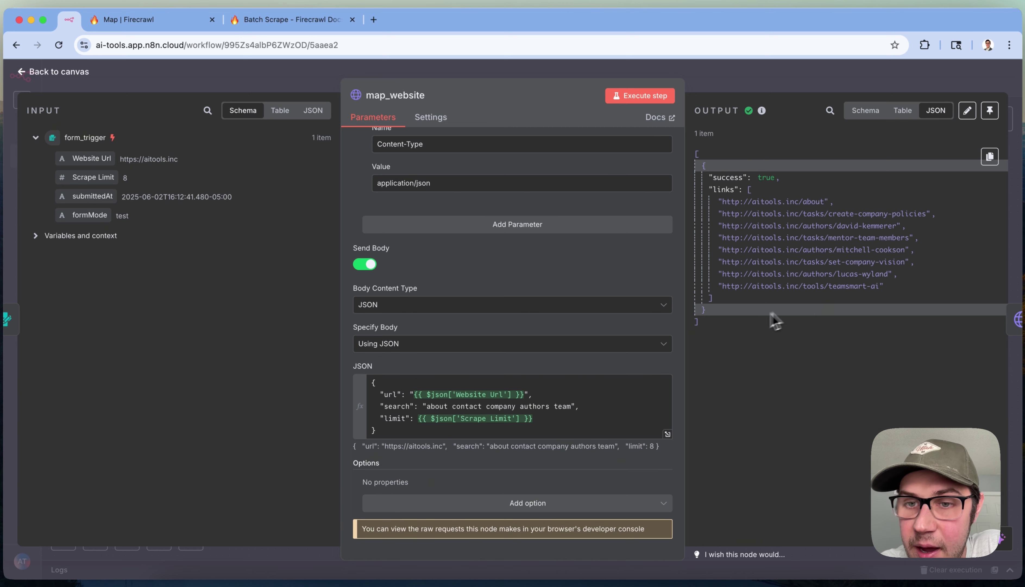
Examine the links array in the map_website output, focusing on the about page and the authors pages
{"action": "left_click_drag", "start_coordinate": [529, 84], "coordinate": [700, 187]}
{"action": "left_click", "coordinate": [771, 391]}
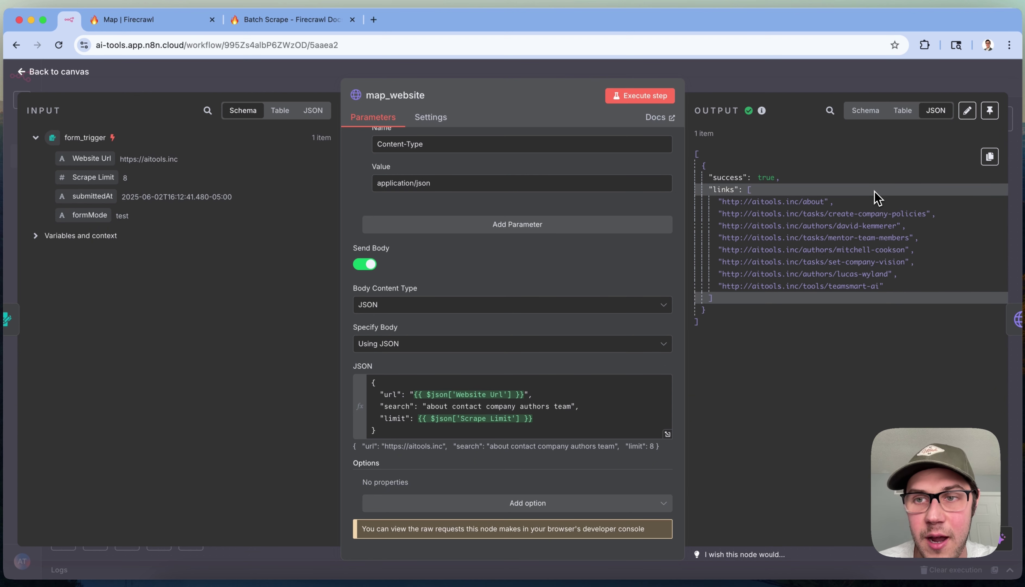
{"action": "triple_click", "coordinate": [783, 203]}
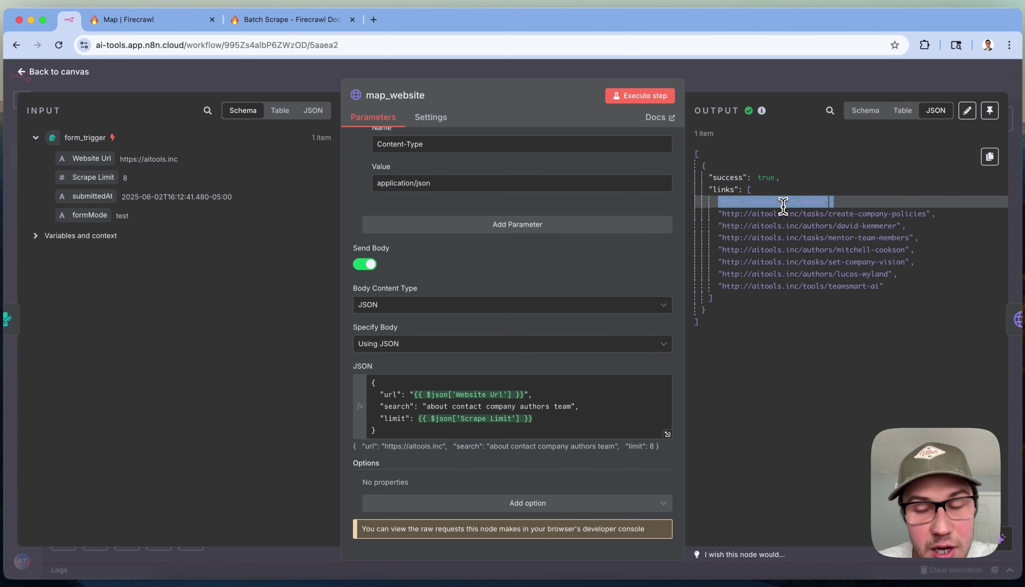
{"action": "left_click", "coordinate": [783, 205]}
{"action": "triple_click", "coordinate": [783, 205]}
{"action": "left_click", "coordinate": [791, 393]}
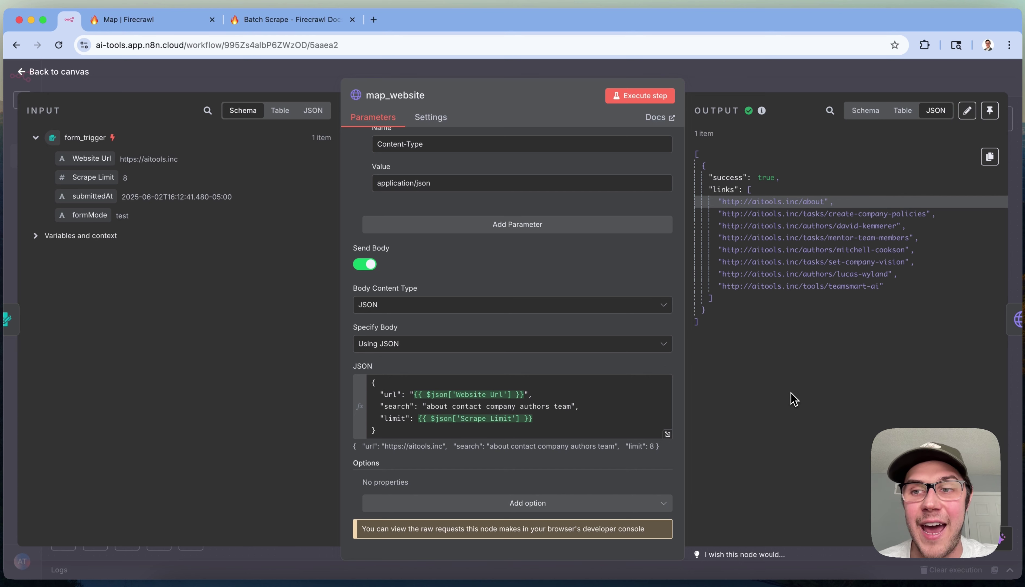
{"action": "left_click_drag", "start_coordinate": [798, 225], "coordinate": [837, 226]}
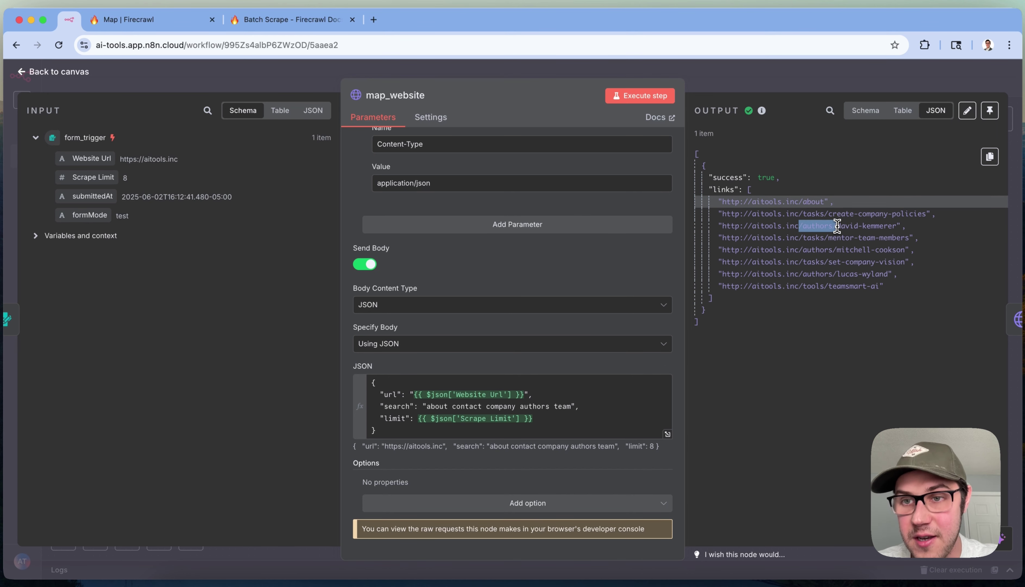
{"action": "left_click", "coordinate": [830, 227]}
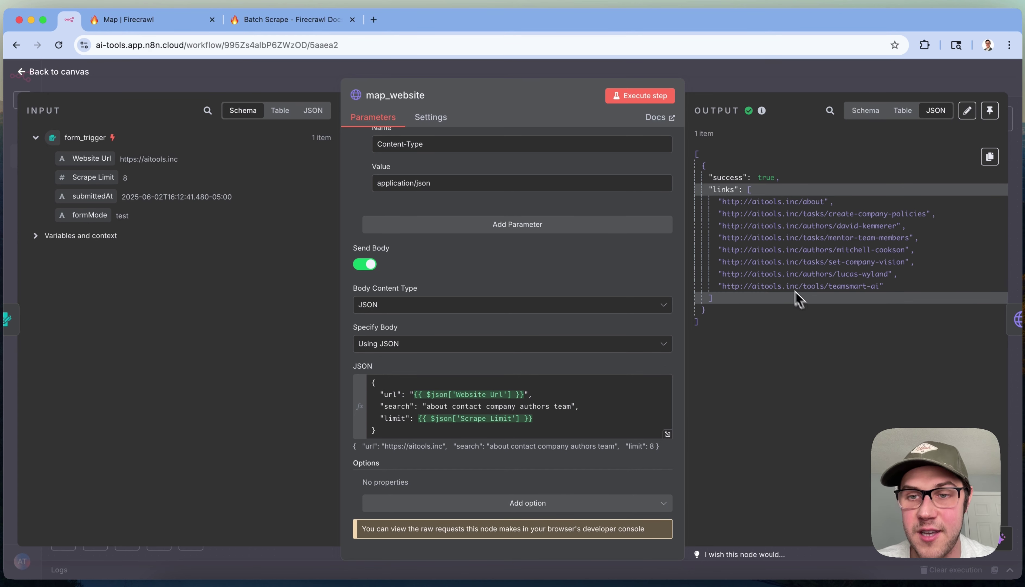
Copy the last authors page link from the map_website output and open it in a new browser tab
{"action": "left_click_drag", "start_coordinate": [723, 273], "coordinate": [889, 277]}
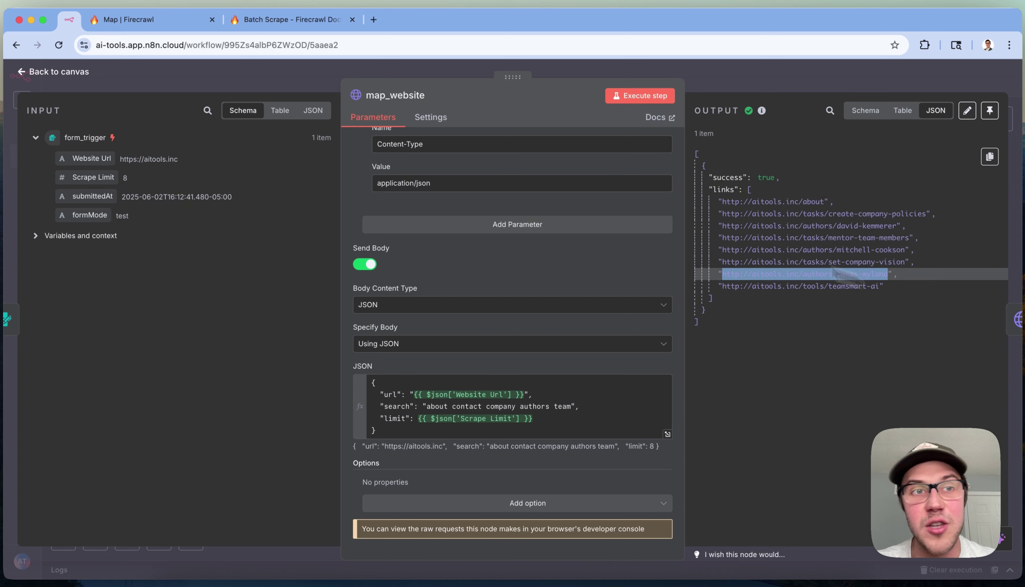
{"action": "key", "text": "super+c"}
{"action": "left_click", "coordinate": [373, 19]}
{"action": "key", "text": "super+v"}
{"action": "key", "text": "Return"}
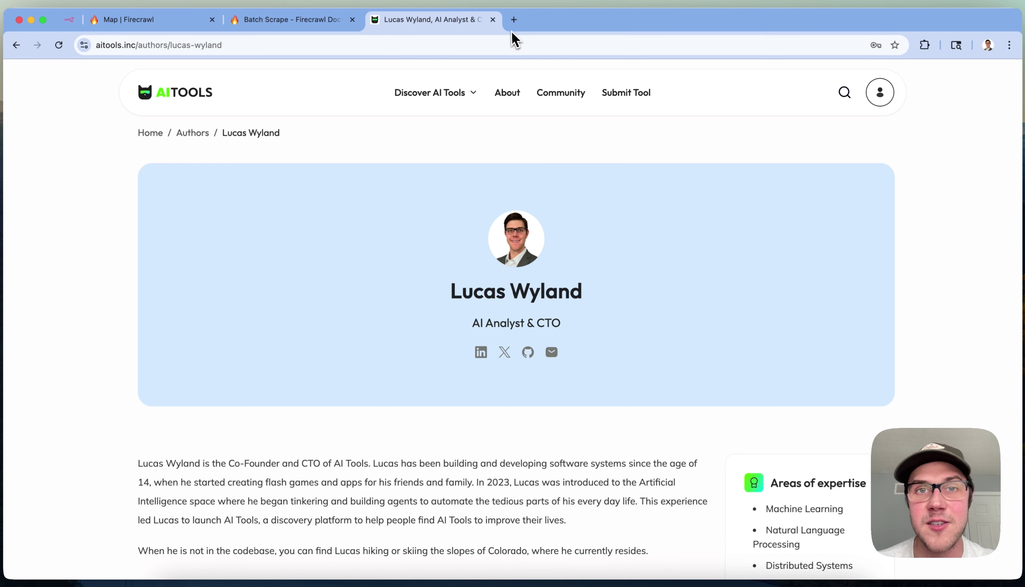
Close the author page tab, highlight the teamsmart-ai link in the map_website output and return to the workflow canvas
{"action": "left_click", "coordinate": [493, 19]}
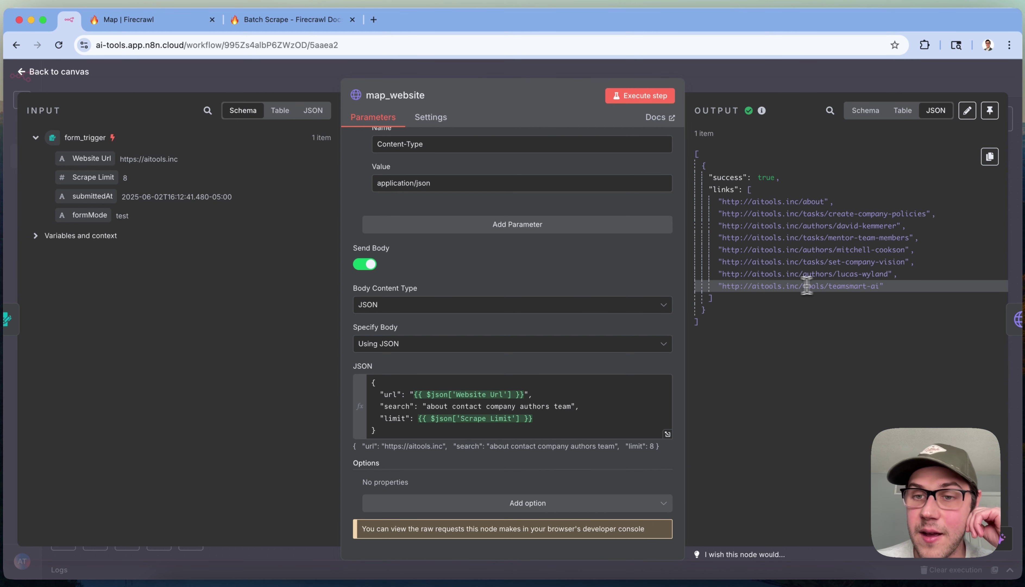
{"action": "left_click_drag", "start_coordinate": [722, 286], "coordinate": [877, 286]}
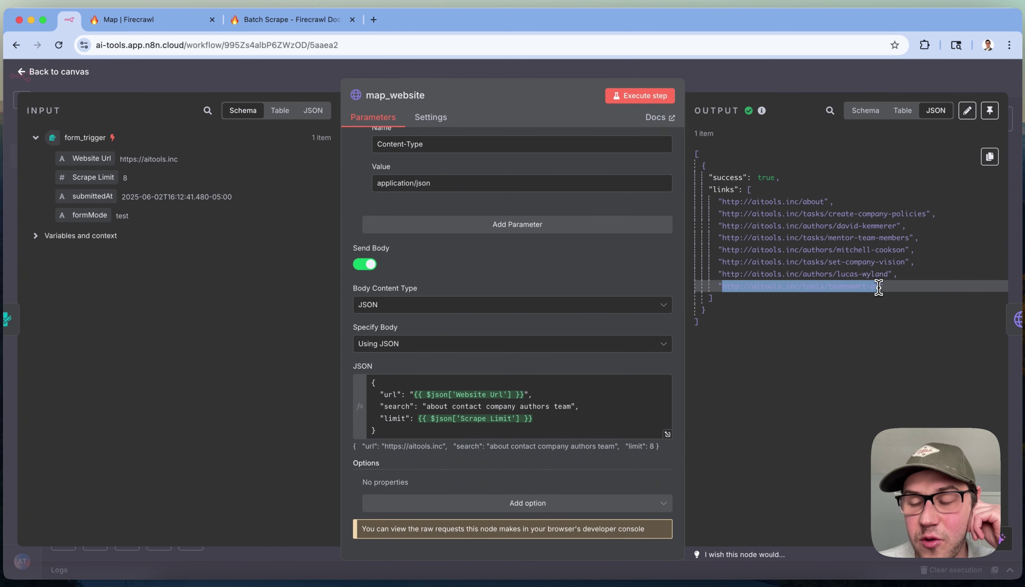
{"action": "left_click", "coordinate": [878, 287]}
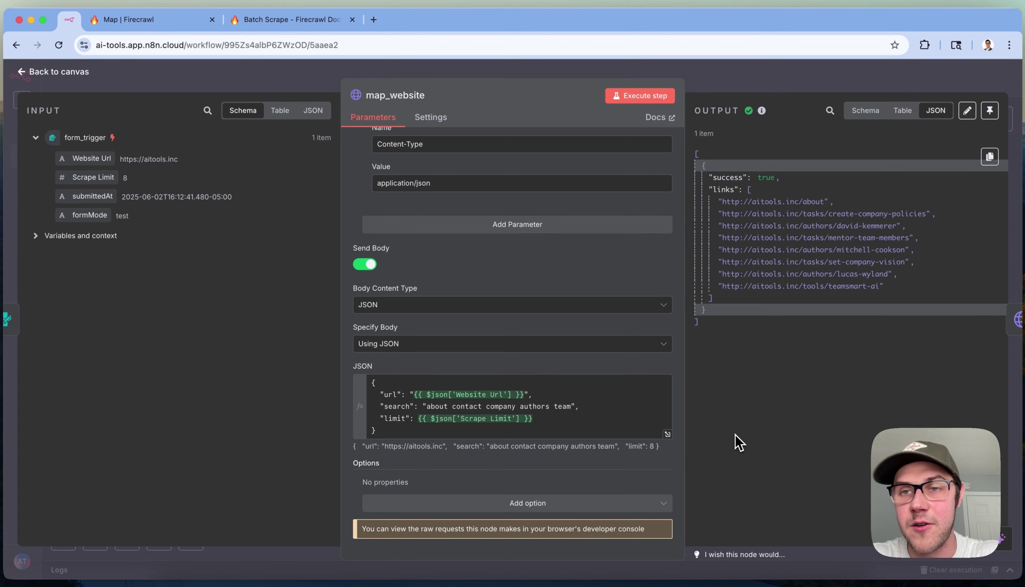
{"action": "left_click", "coordinate": [830, 86]}
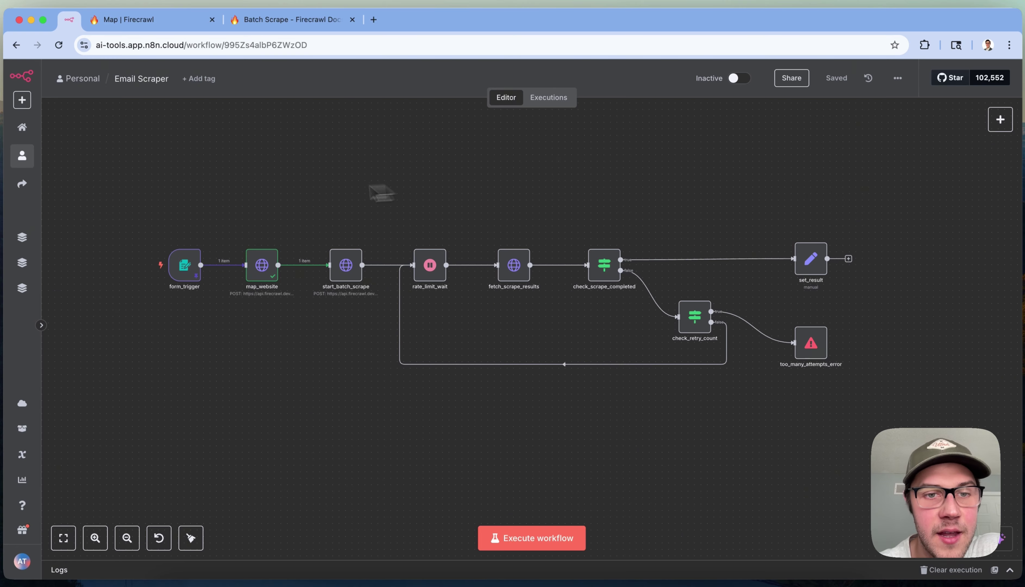
Open the start_batch_scrape node and highlight the /batch/scrape endpoint in its request URL
{"action": "scroll", "coordinate": [340, 230], "scroll_direction": "up", "scroll_amount": 5}
{"action": "scroll", "coordinate": [342, 236], "scroll_direction": "down", "scroll_amount": 5}
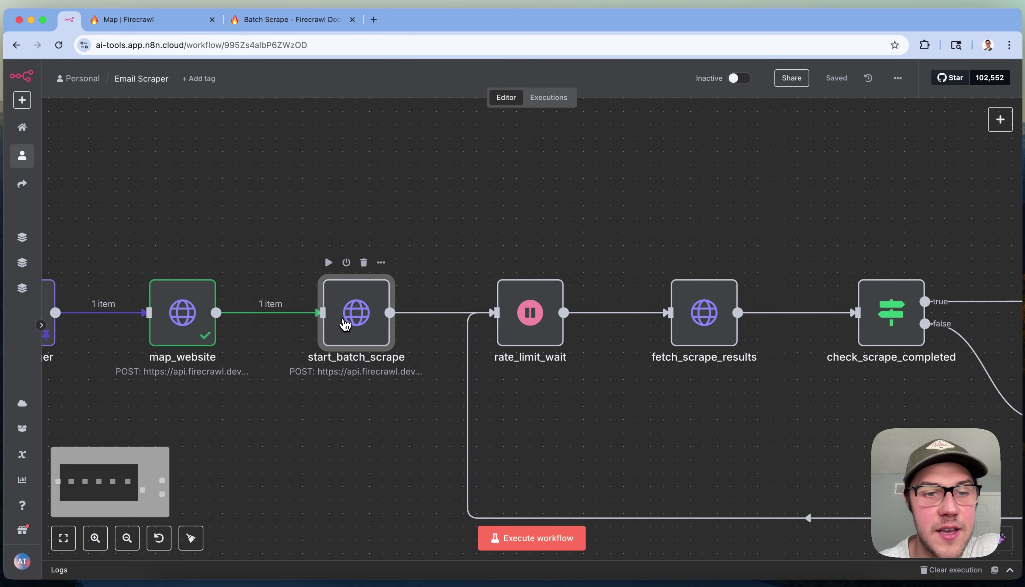
{"action": "double_click", "coordinate": [349, 321]}
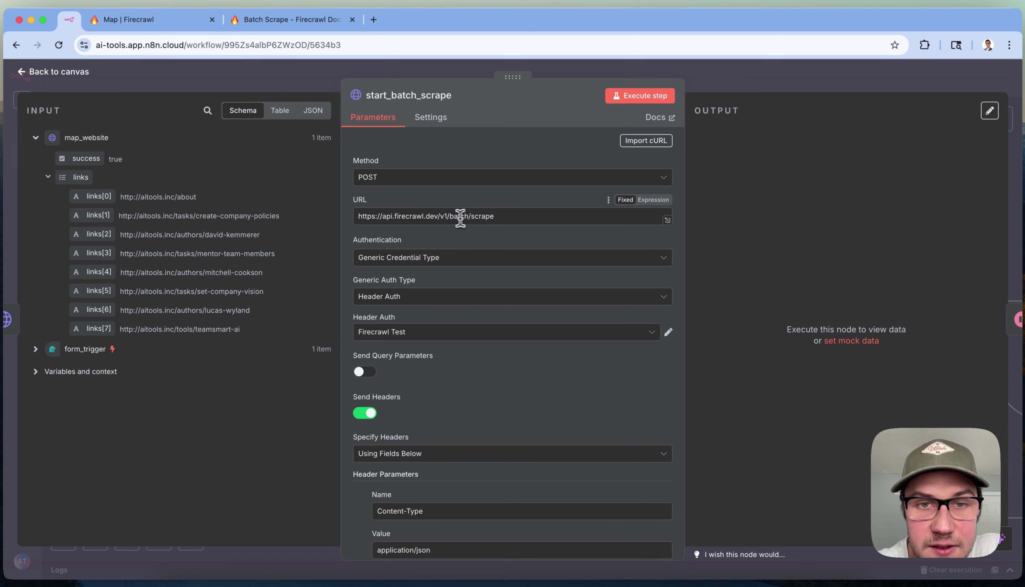
{"action": "left_click_drag", "start_coordinate": [447, 216], "coordinate": [541, 220]}
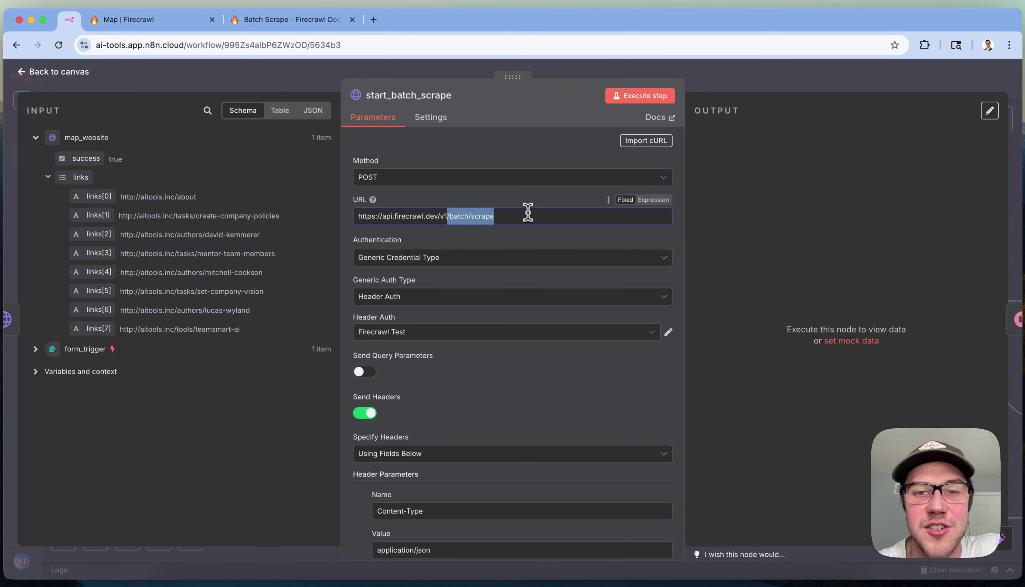
Switch to the Firecrawl Batch Scrape documentation and point out the Scrape Endpoints section
{"action": "left_click", "coordinate": [315, 23]}
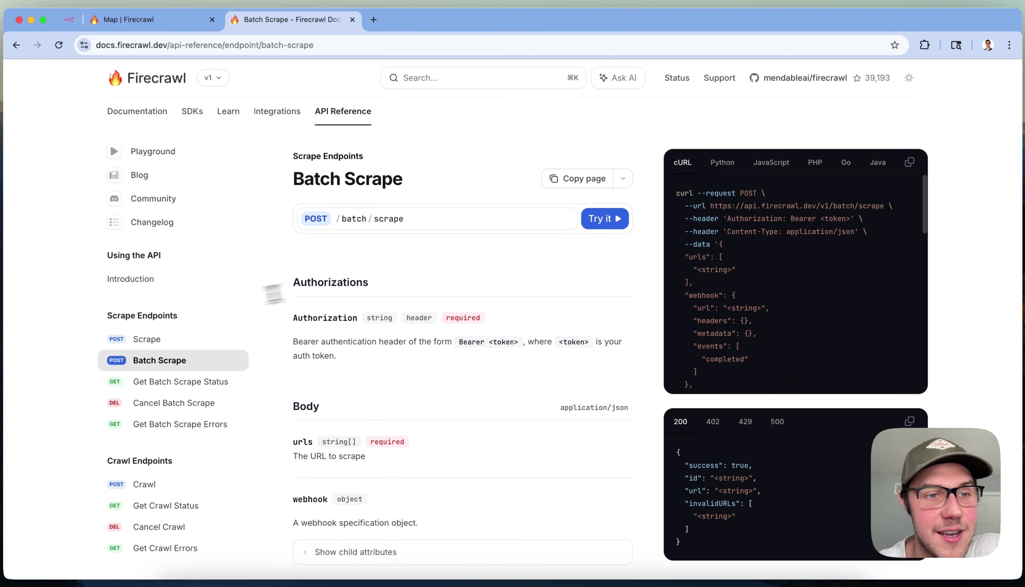
{"action": "double_click", "coordinate": [123, 317]}
{"action": "triple_click", "coordinate": [123, 316]}
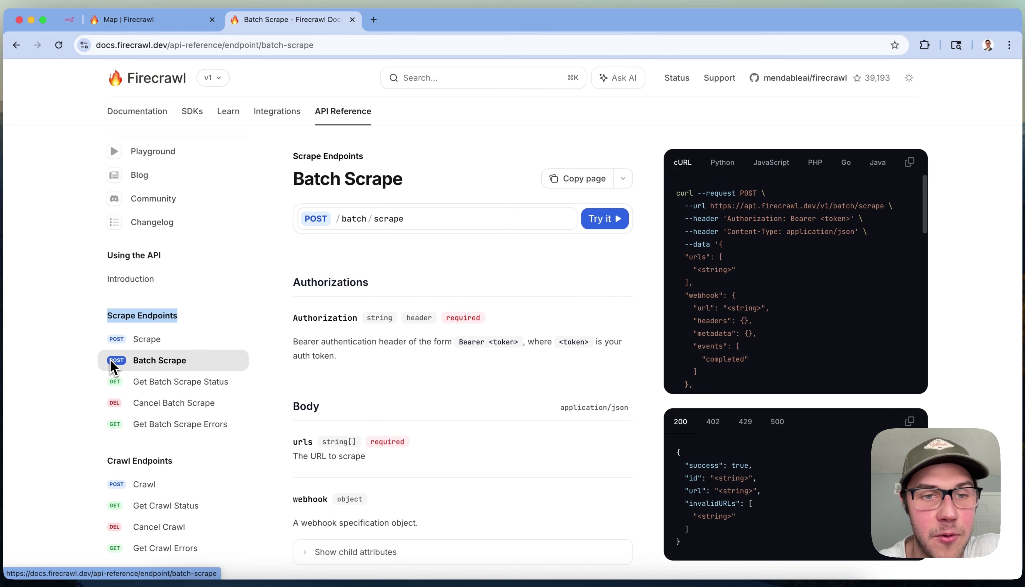
{"action": "left_click", "coordinate": [984, 282]}
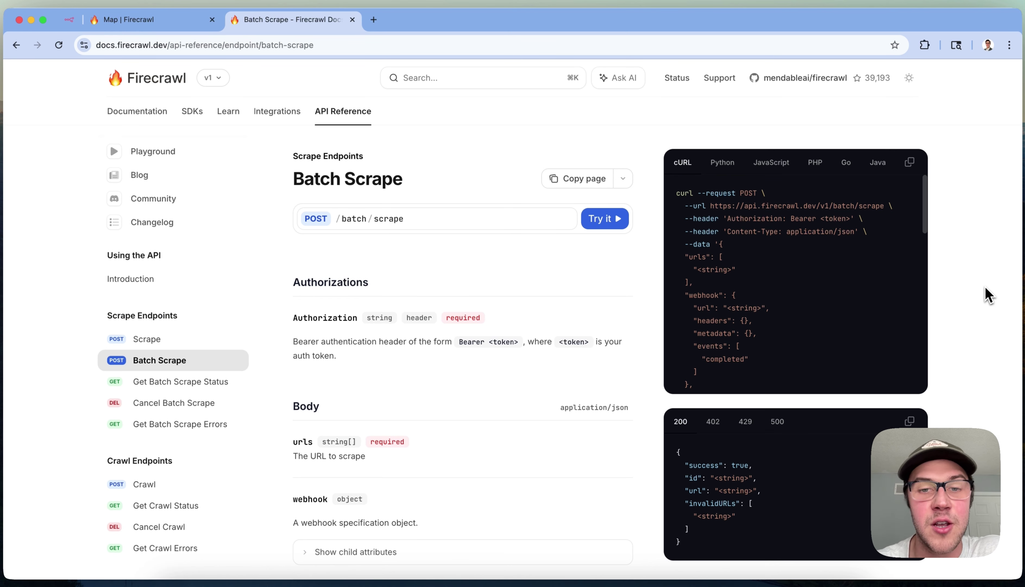
Review the Batch Scrape cURL request example and highlight the description of the urls body parameter
{"action": "scroll", "coordinate": [875, 275], "scroll_direction": "down", "scroll_amount": 3}
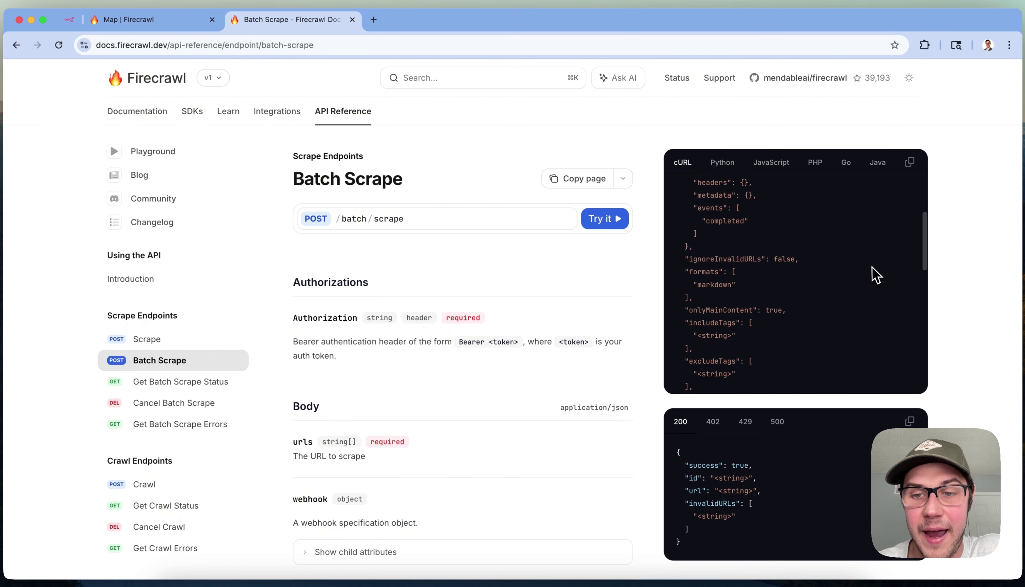
{"action": "scroll", "coordinate": [876, 274], "scroll_direction": "down", "scroll_amount": 1}
{"action": "scroll", "coordinate": [771, 487], "scroll_direction": "down", "scroll_amount": 3}
{"action": "scroll", "coordinate": [832, 287], "scroll_direction": "down", "scroll_amount": 2}
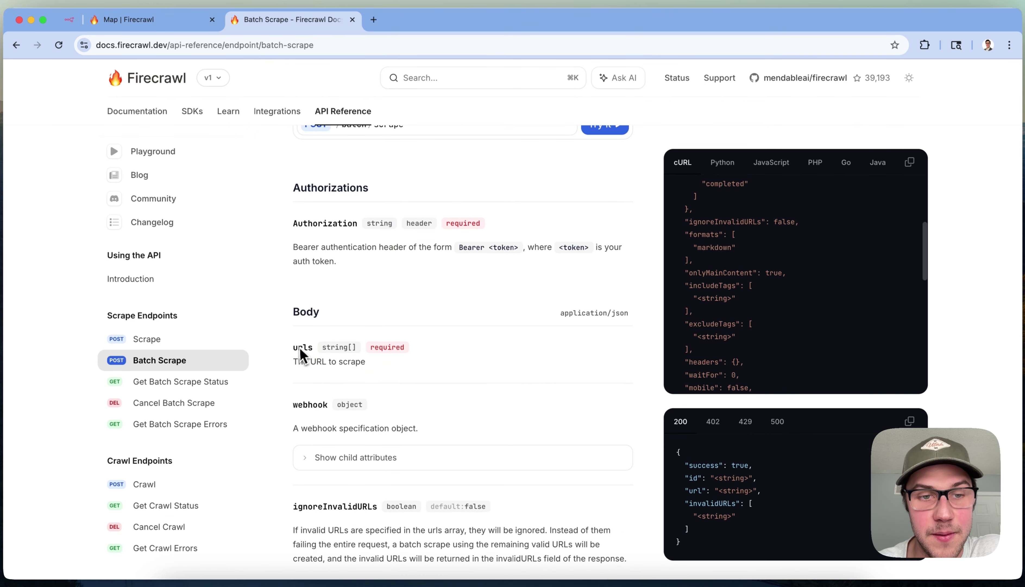
{"action": "left_click_drag", "start_coordinate": [294, 361], "coordinate": [366, 369]}
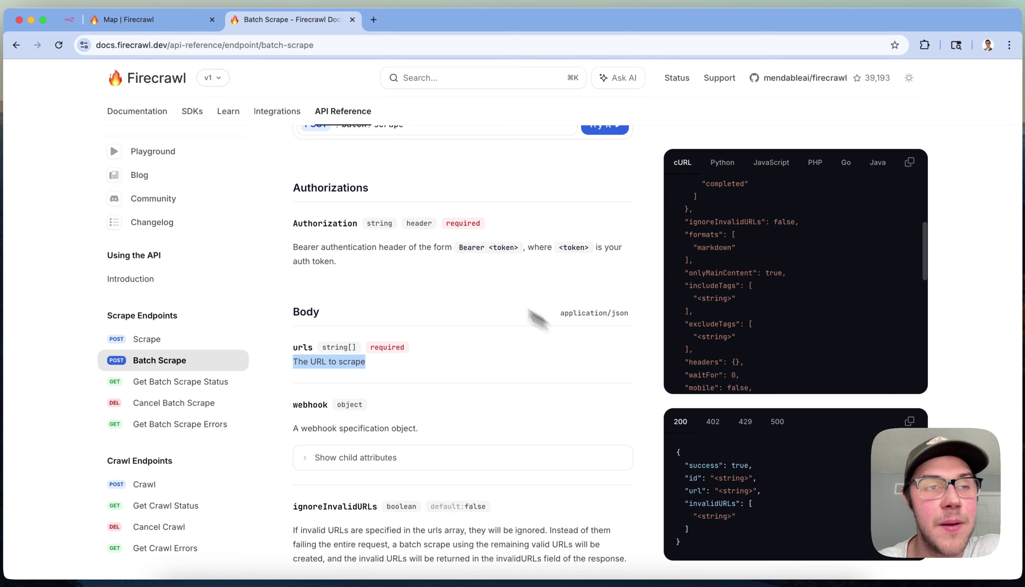
{"action": "left_click", "coordinate": [972, 222]}
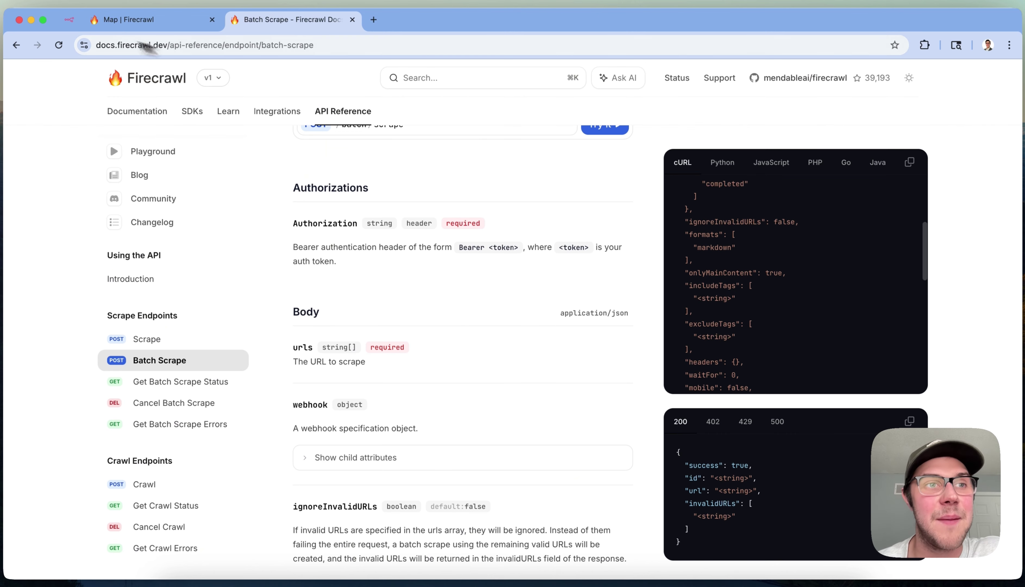
Return to n8n, review the start_batch_scrape header and body settings, and open its JSON body in the expanded editor
{"action": "left_click", "coordinate": [69, 19]}
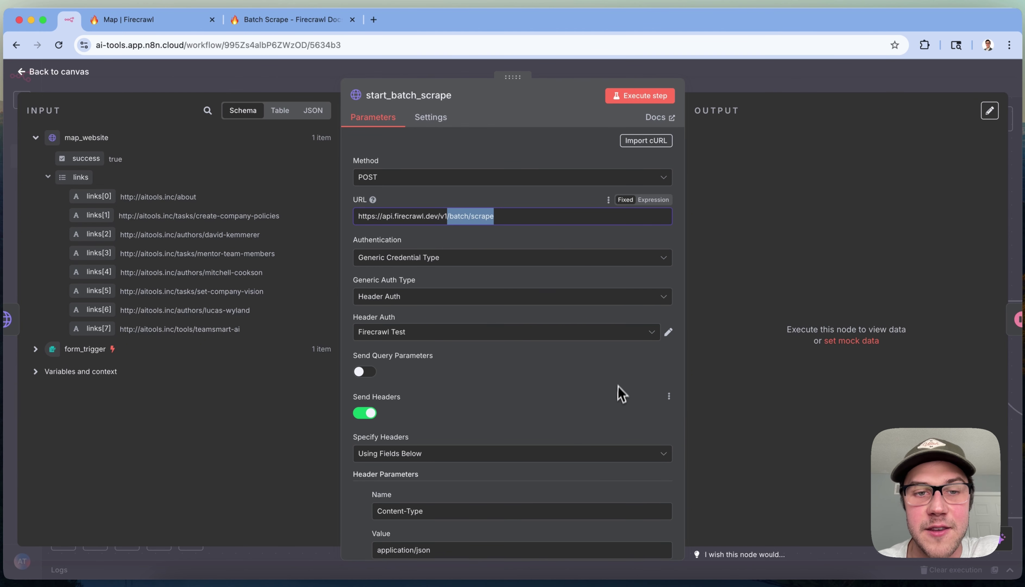
{"action": "scroll", "coordinate": [618, 390], "scroll_direction": "down", "scroll_amount": 10}
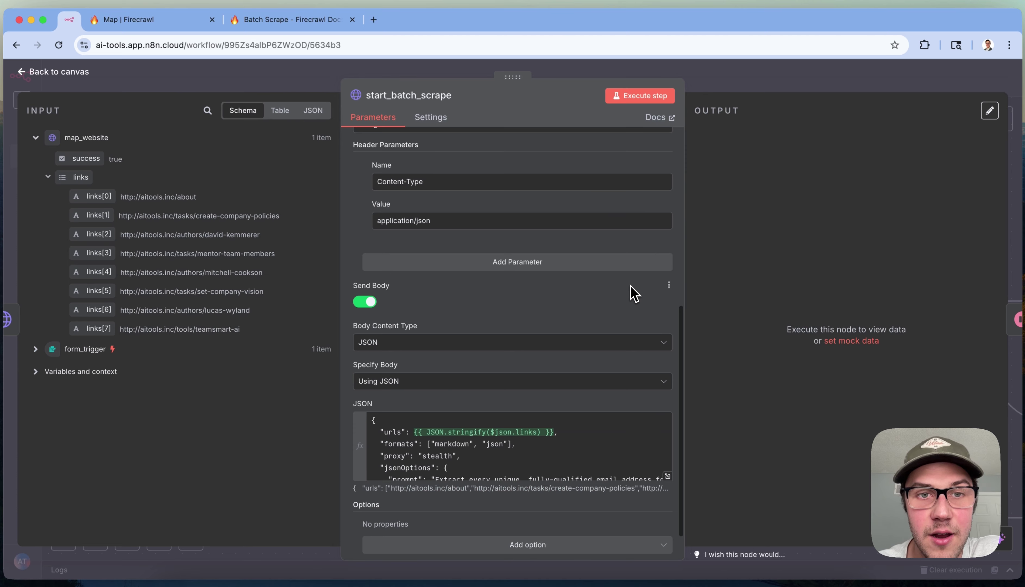
{"action": "scroll", "coordinate": [633, 292], "scroll_direction": "up", "scroll_amount": 5}
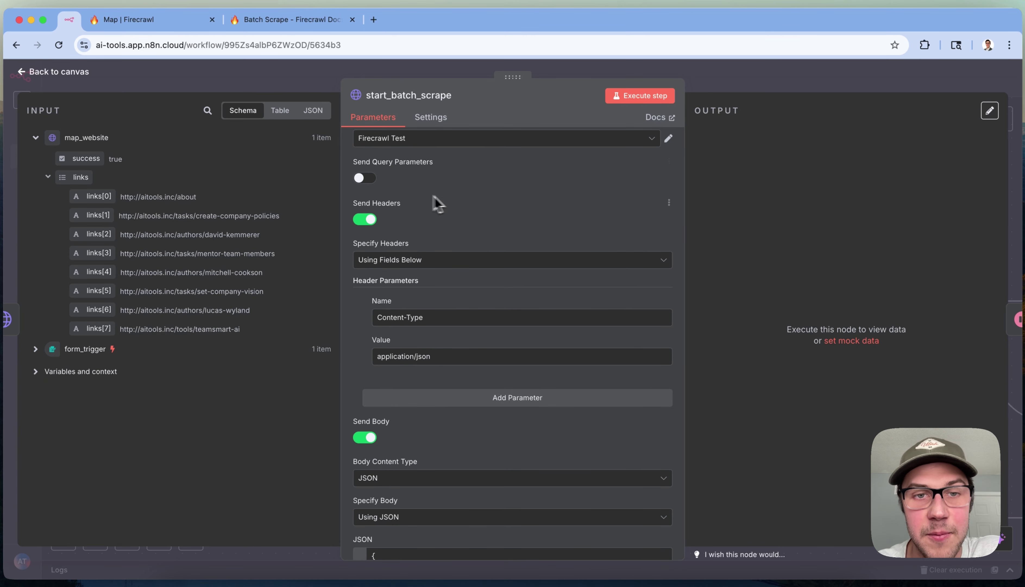
{"action": "scroll", "coordinate": [562, 249], "scroll_direction": "down", "scroll_amount": 5}
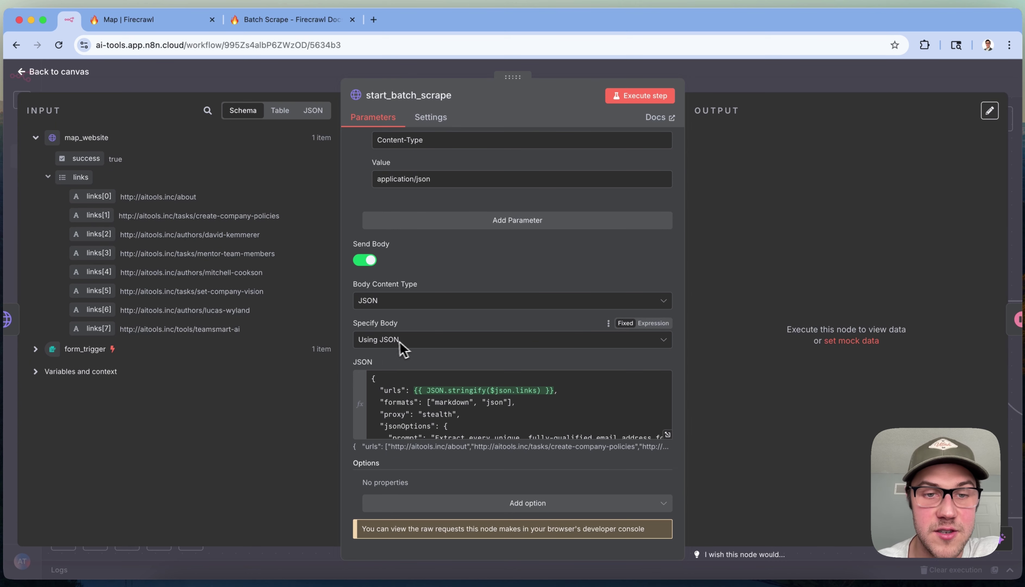
{"action": "scroll", "coordinate": [643, 390], "scroll_direction": "down", "scroll_amount": 2}
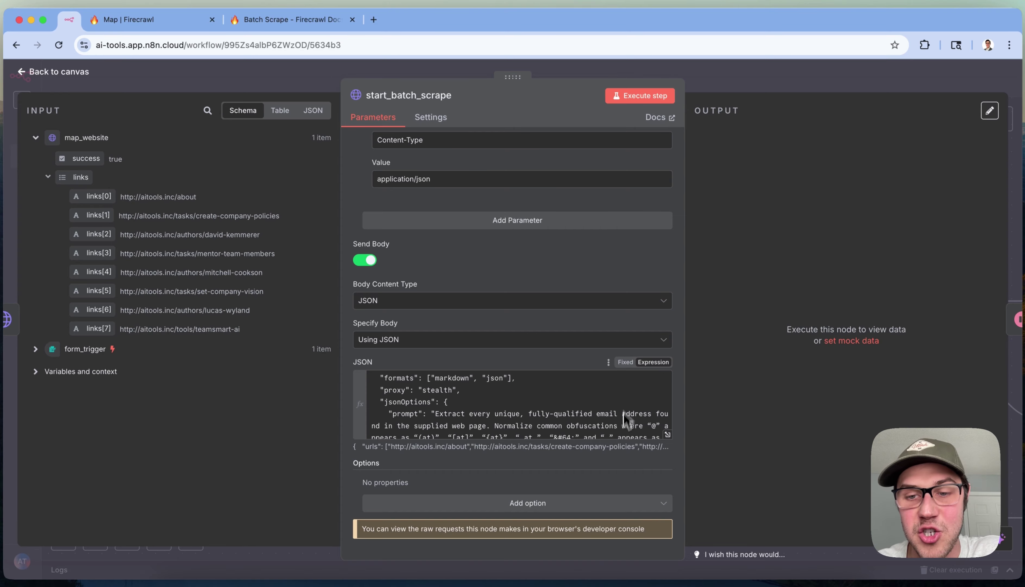
{"action": "left_click", "coordinate": [667, 435]}
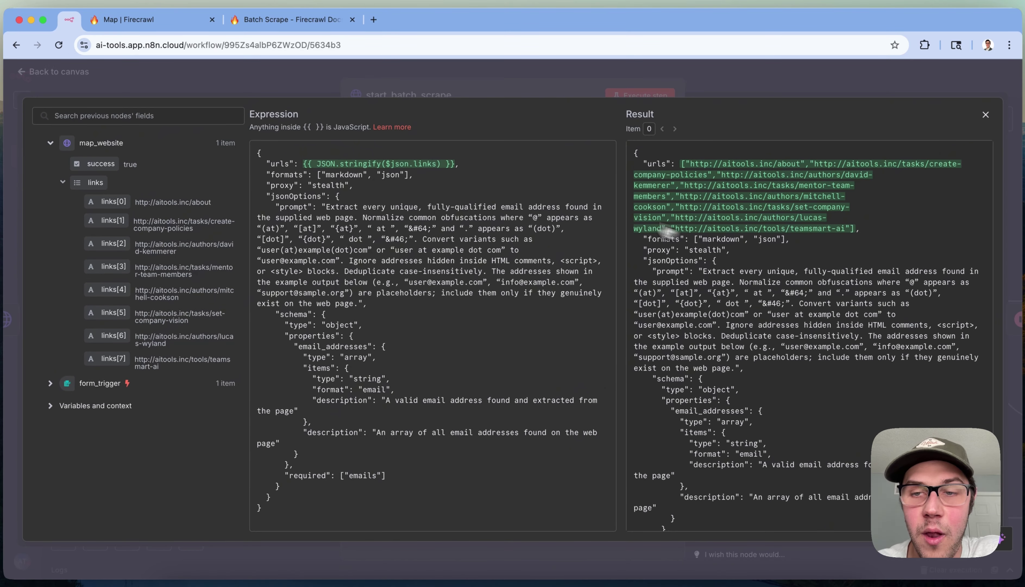
Examine the request body, focusing on the urls field and its JSON.stringify($json.links) expression
{"action": "left_click", "coordinate": [408, 368]}
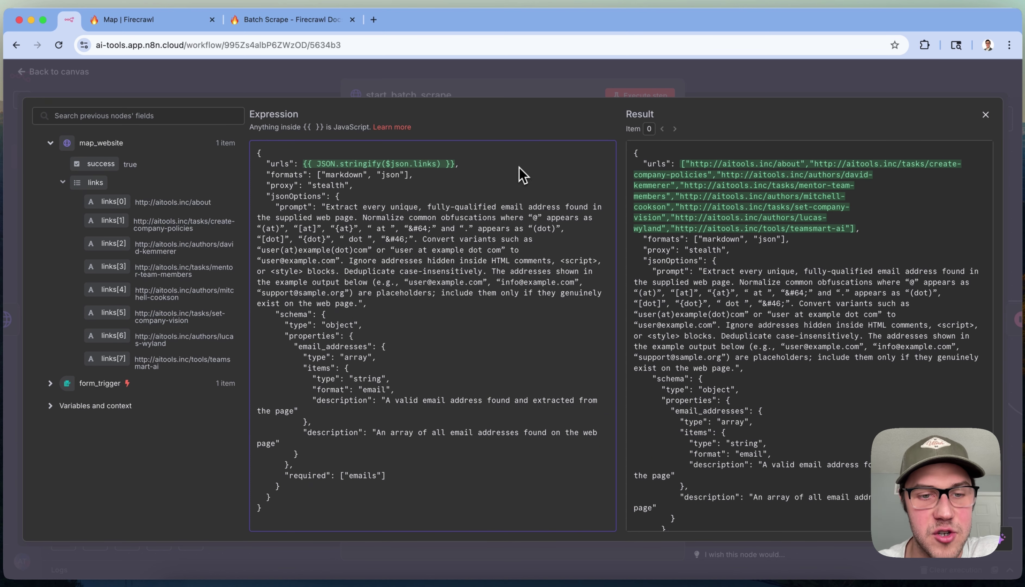
{"action": "key", "text": "ctrl+a"}
{"action": "left_click", "coordinate": [540, 388]}
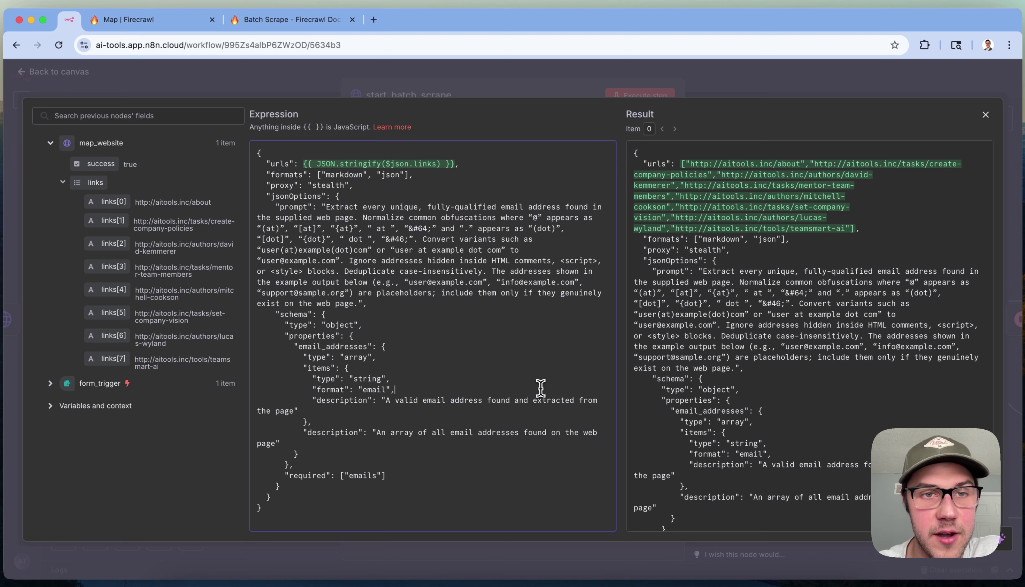
{"action": "double_click", "coordinate": [280, 163]}
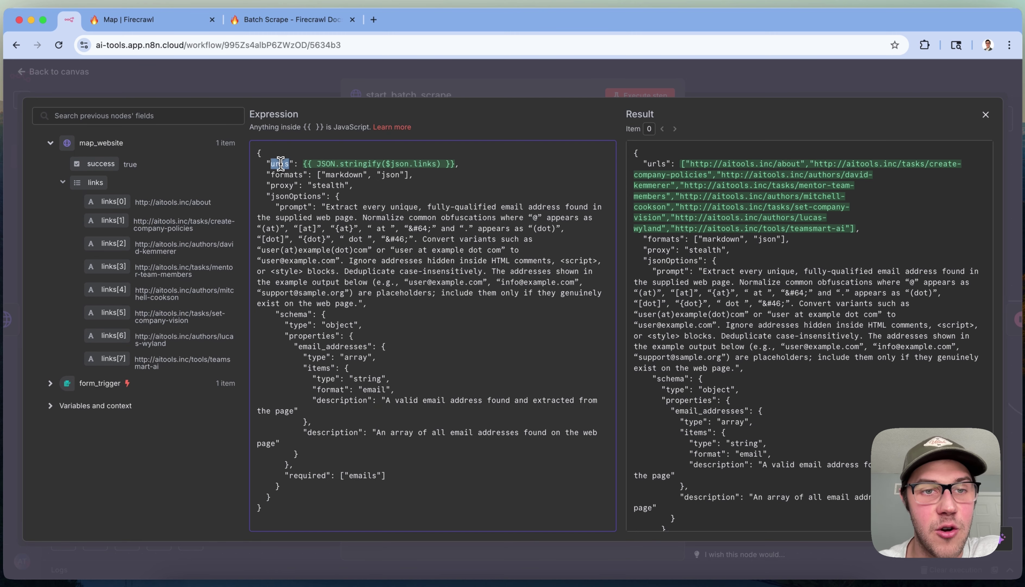
{"action": "left_click", "coordinate": [303, 163]}
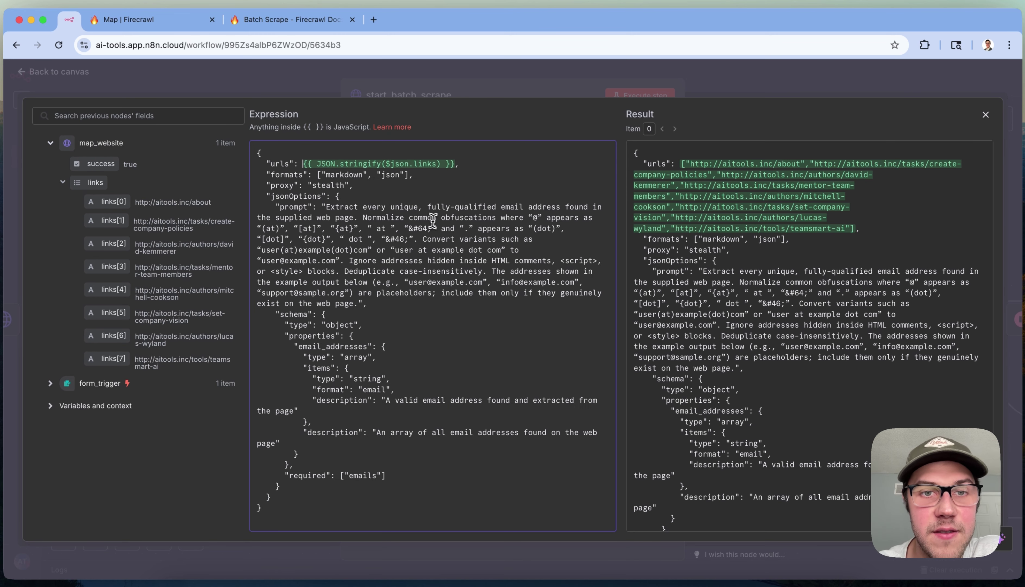
{"action": "left_click", "coordinate": [382, 164]}
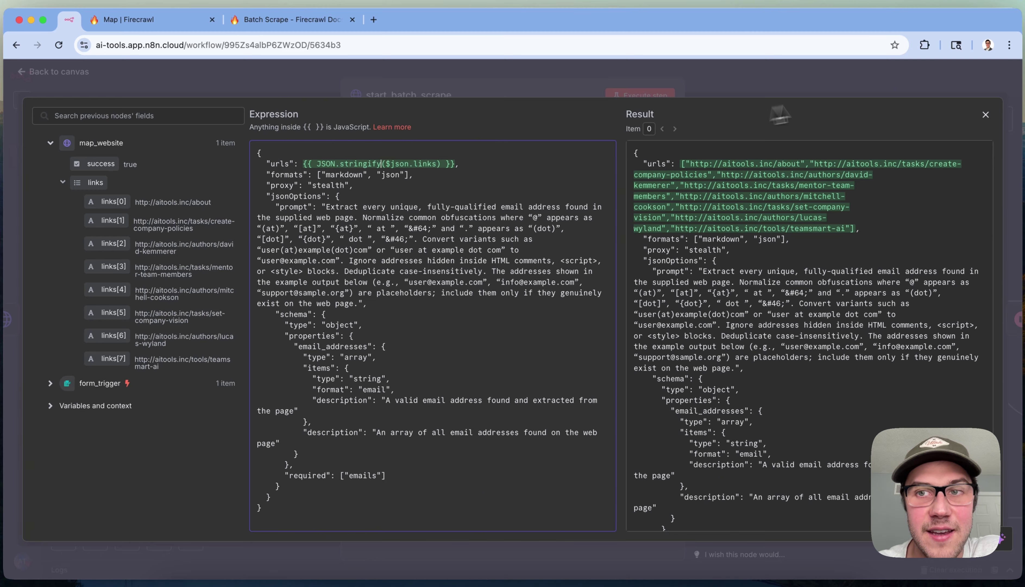
Leave the start_batch_scrape node, open map_website, highlight its output links array and go back to the canvas
{"action": "key", "text": "Escape"}
{"action": "key", "text": "Escape"}
{"action": "left_click", "coordinate": [190, 332]}
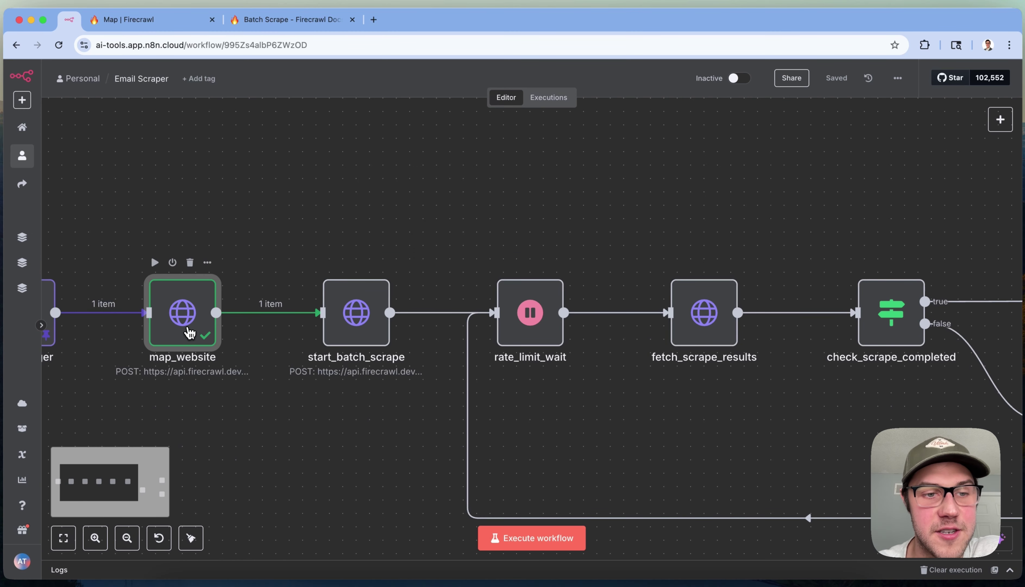
{"action": "double_click", "coordinate": [189, 332]}
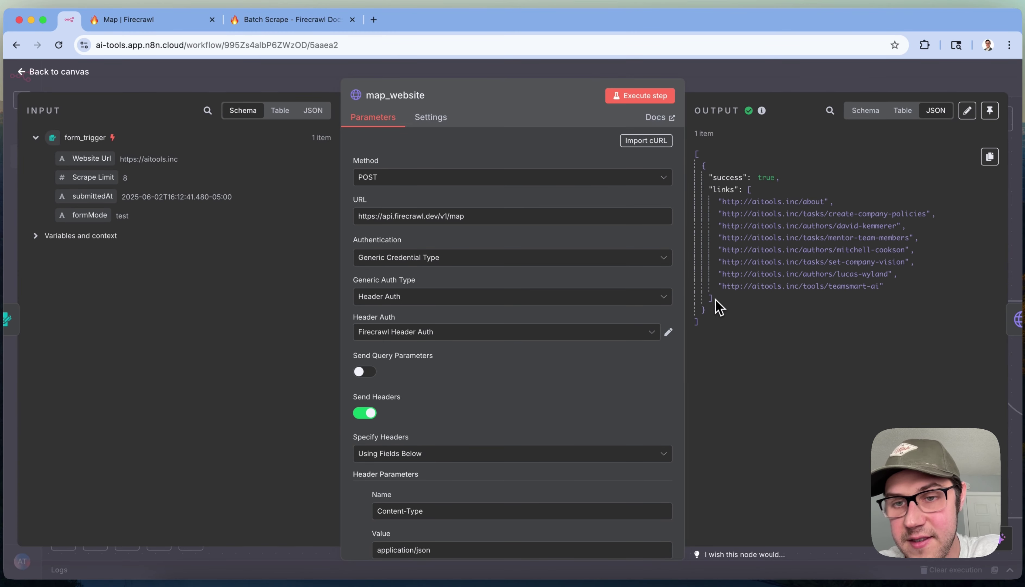
{"action": "left_click_drag", "start_coordinate": [716, 303], "coordinate": [716, 201]}
{"action": "left_click", "coordinate": [816, 82]}
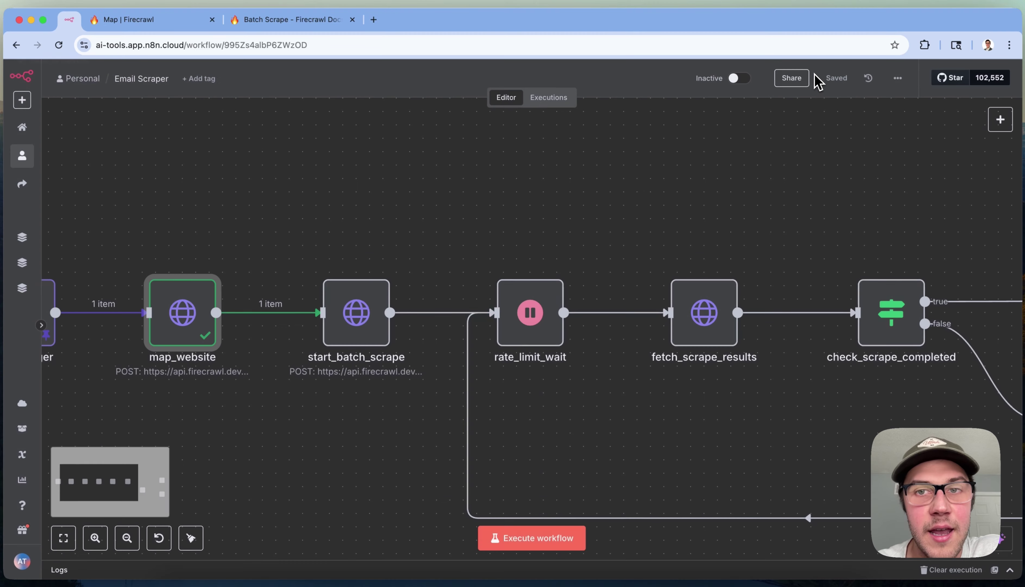
Reopen the JSON body of start_batch_scrape in the expanded editor and recheck its urls line
{"action": "left_click", "coordinate": [336, 313]}
{"action": "double_click", "coordinate": [336, 313]}
{"action": "scroll", "coordinate": [631, 435], "scroll_direction": "down", "scroll_amount": 10}
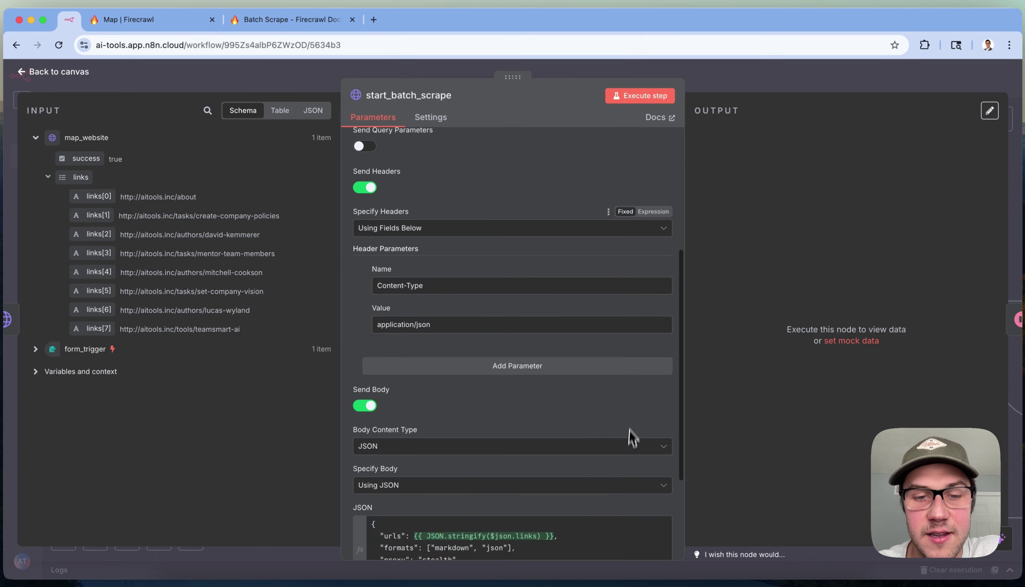
{"action": "left_click", "coordinate": [667, 434]}
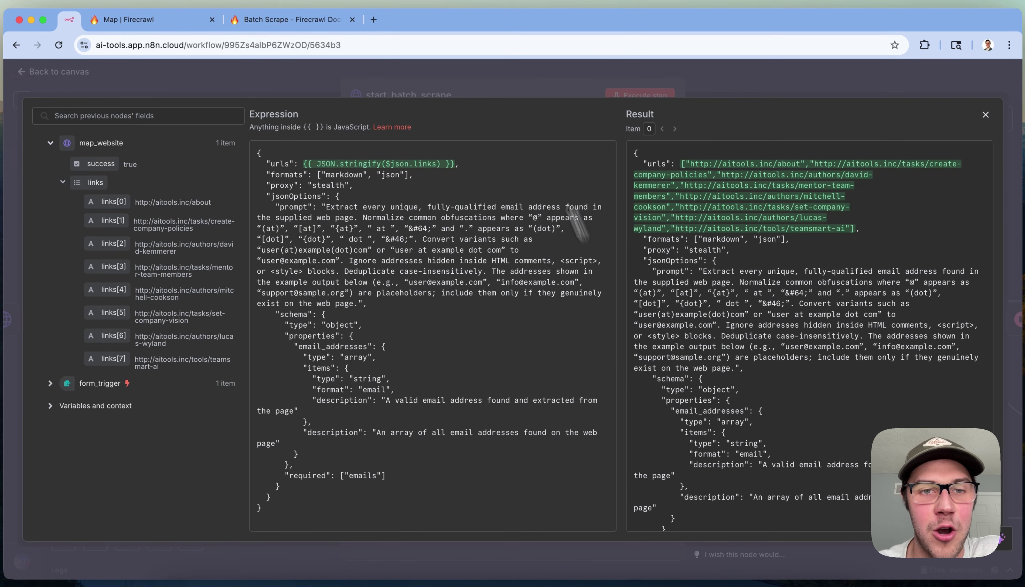
{"action": "left_click", "coordinate": [423, 260]}
{"action": "left_click", "coordinate": [521, 176]}
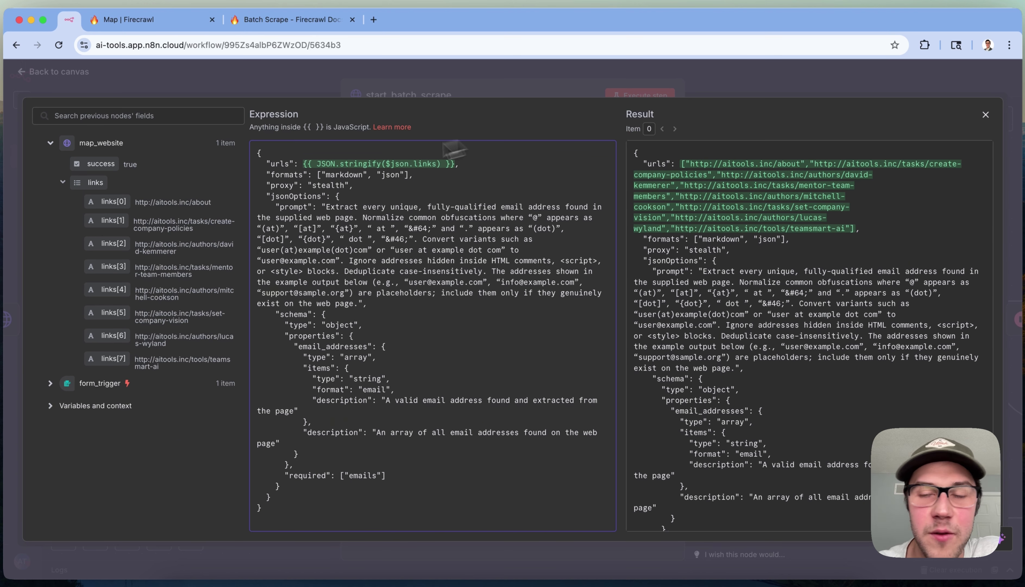
Highlight the resolved urls array in the result preview and go to the schema section of the expression
{"action": "left_click", "coordinate": [893, 204]}
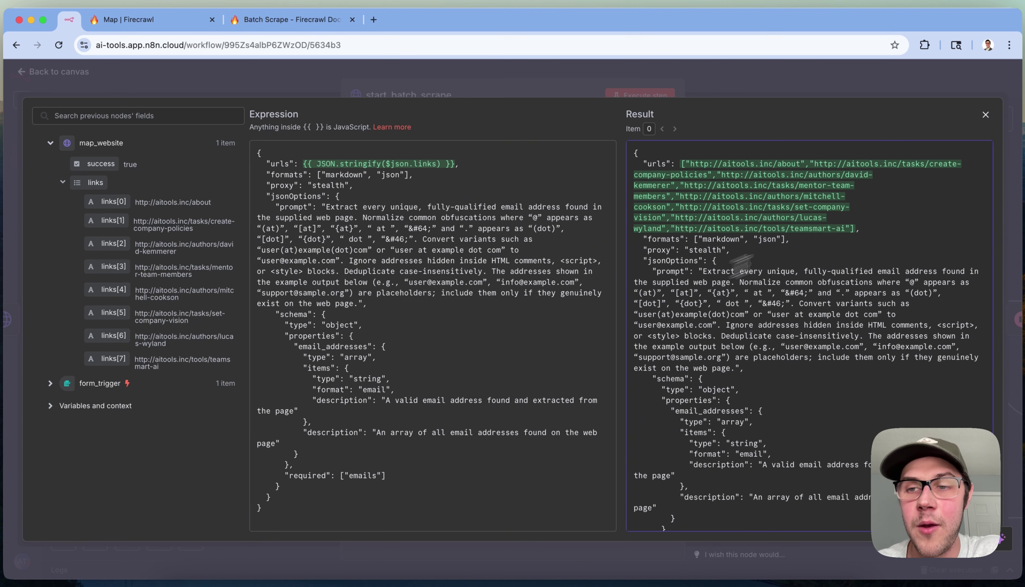
{"action": "left_click_drag", "start_coordinate": [858, 228], "coordinate": [644, 161]}
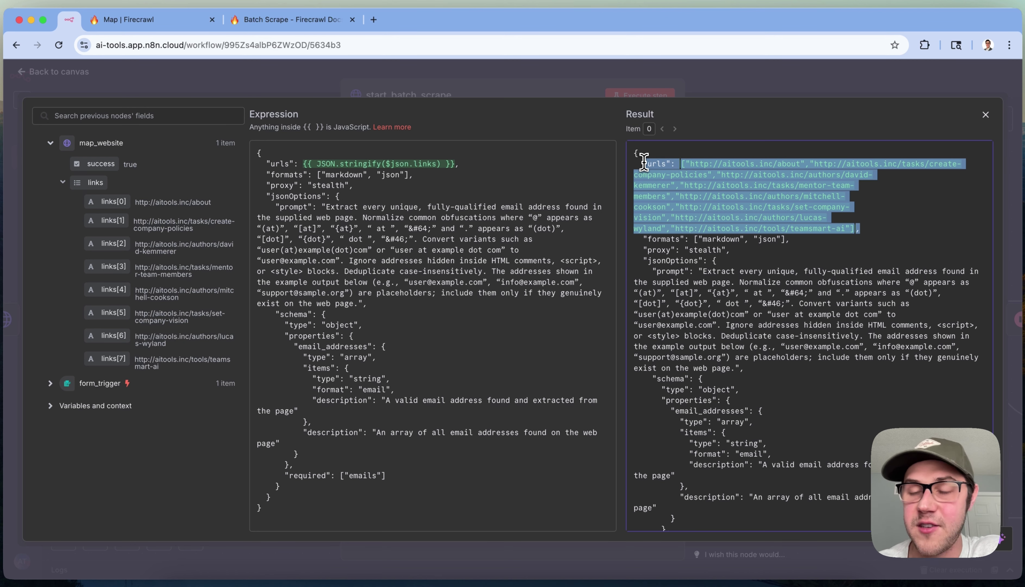
{"action": "left_click", "coordinate": [901, 204]}
{"action": "left_click", "coordinate": [436, 316]}
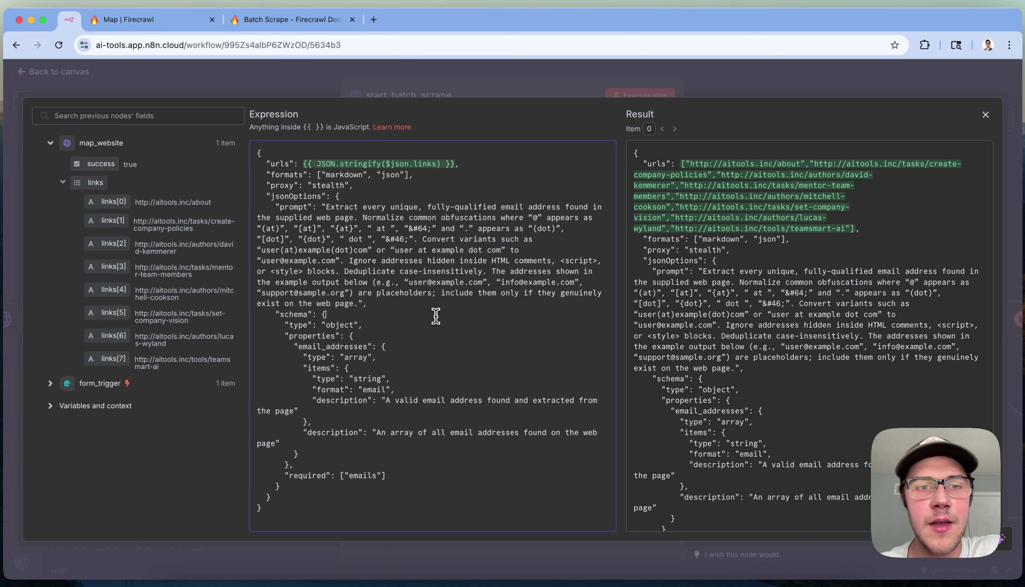
{"action": "left_click", "coordinate": [424, 346]}
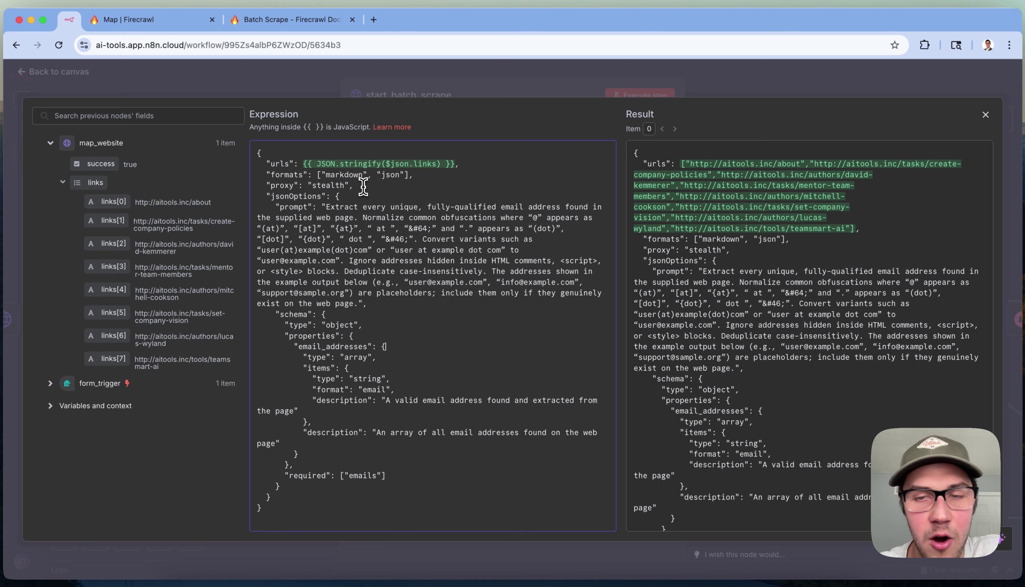
Examine the formats line of the request body, highlighting the formats key and its markdown and json values
{"action": "left_click", "coordinate": [488, 316]}
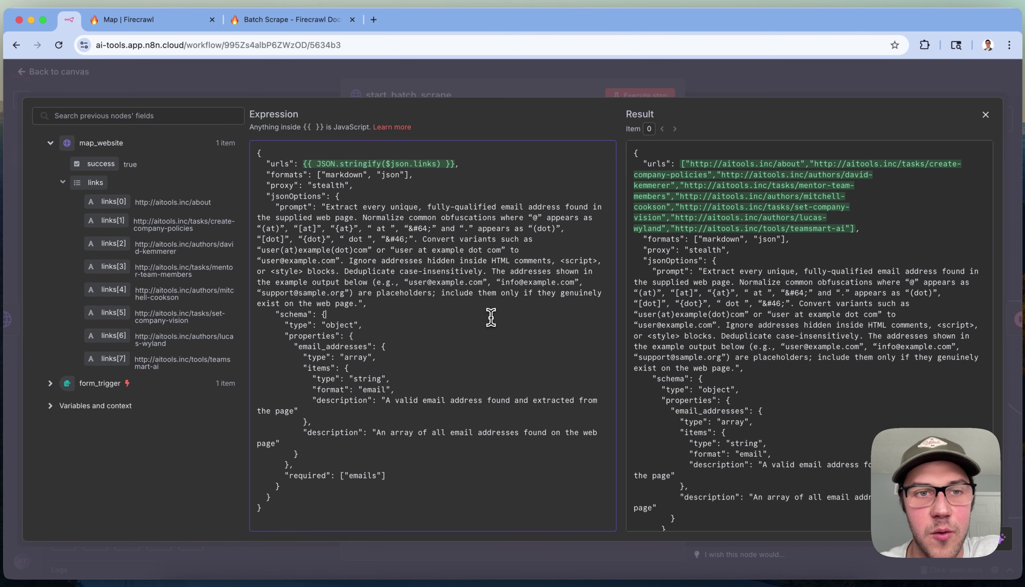
{"action": "triple_click", "coordinate": [298, 174]}
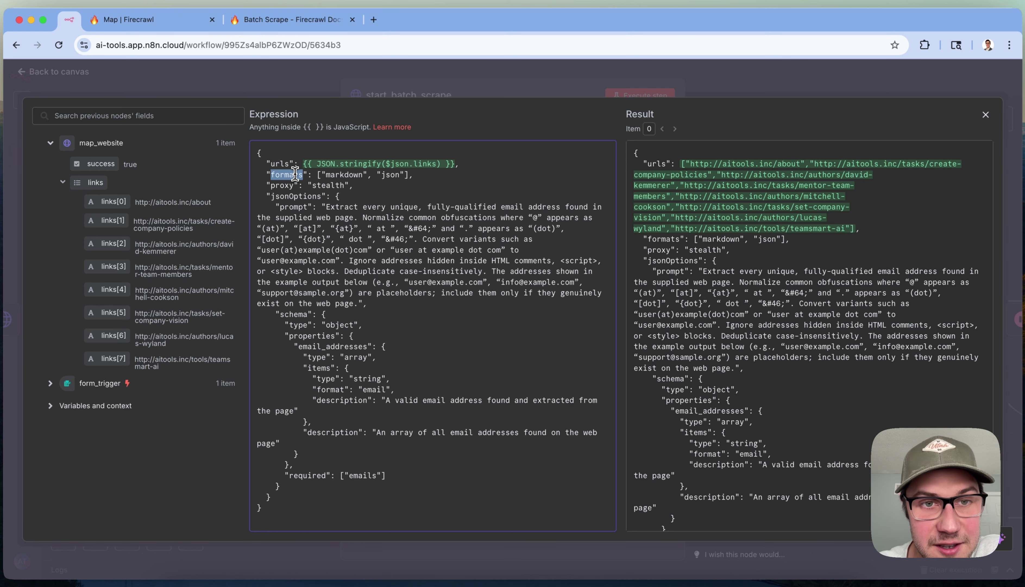
{"action": "left_click", "coordinate": [443, 157]}
{"action": "double_click", "coordinate": [343, 174]}
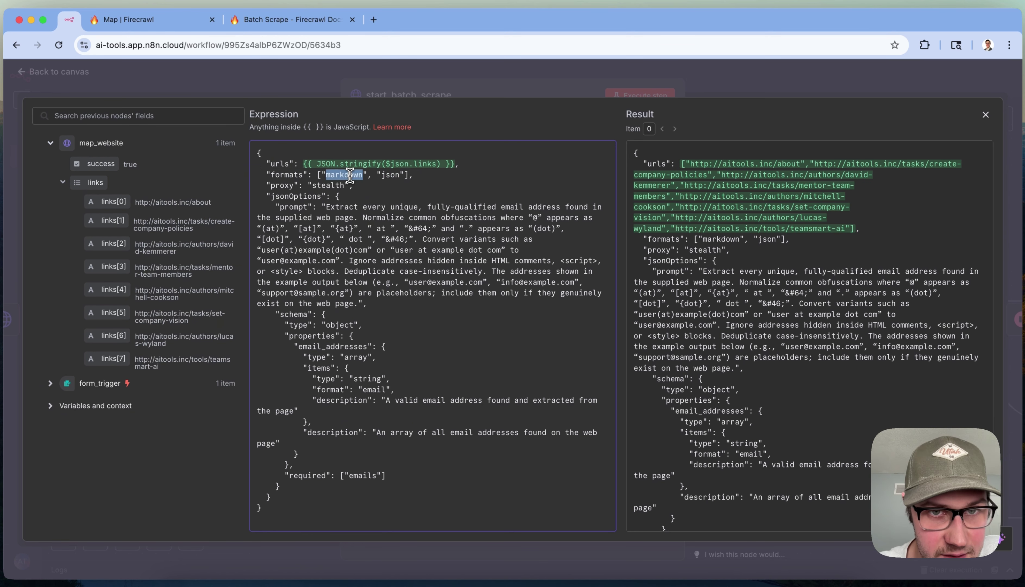
{"action": "left_click", "coordinate": [488, 351]}
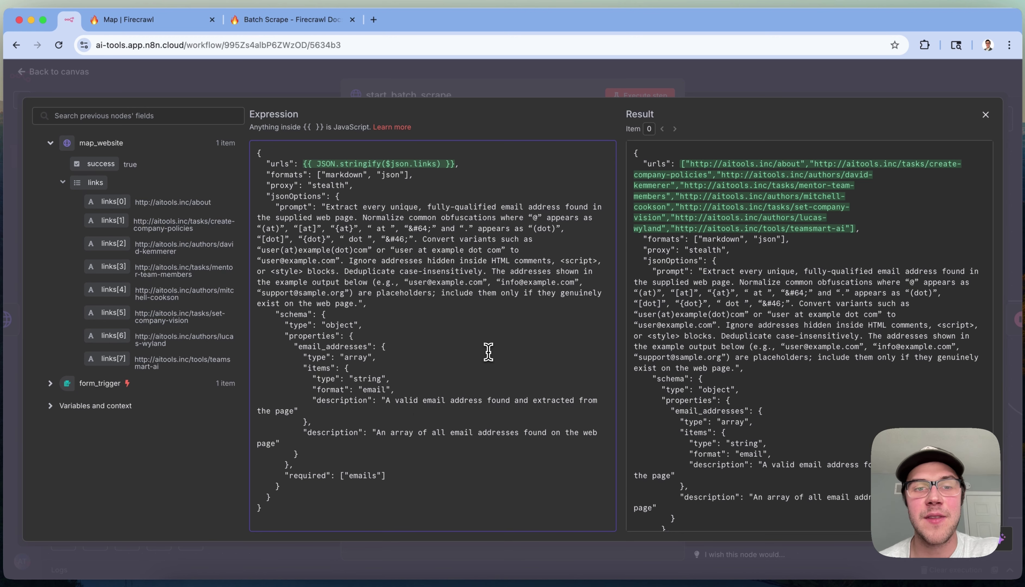
{"action": "double_click", "coordinate": [393, 175]}
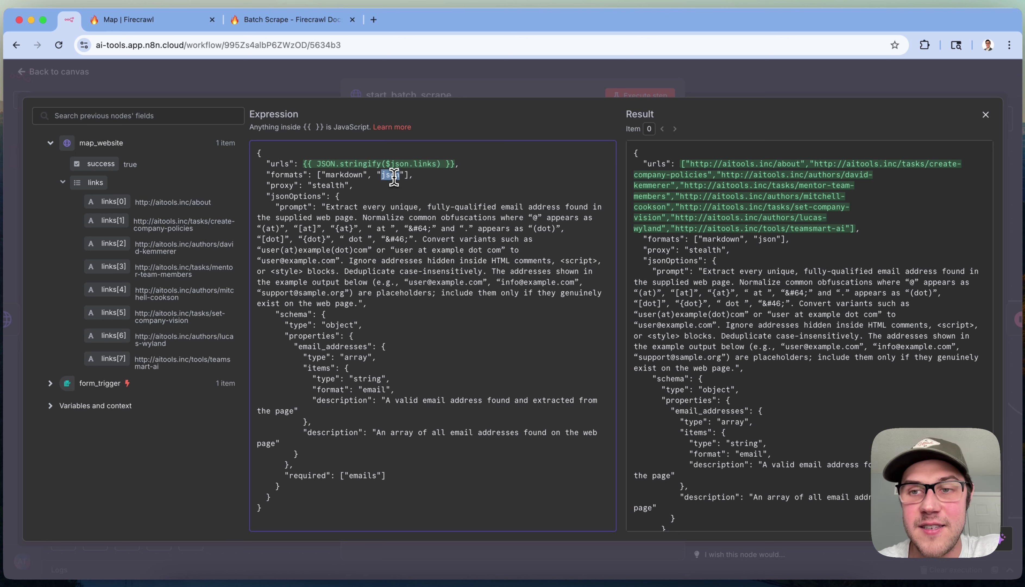
{"action": "left_click", "coordinate": [394, 178]}
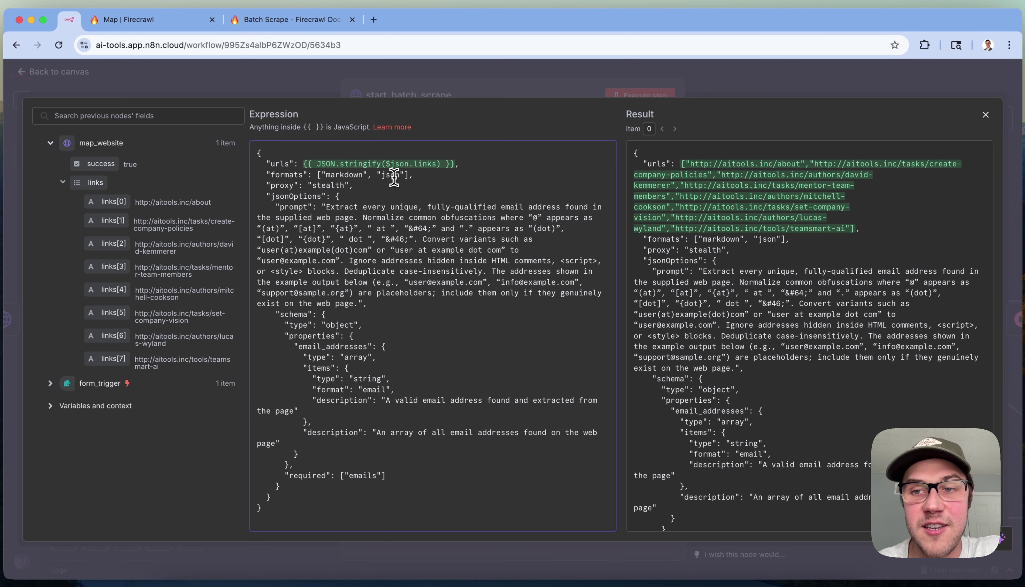
{"action": "double_click", "coordinate": [393, 176]}
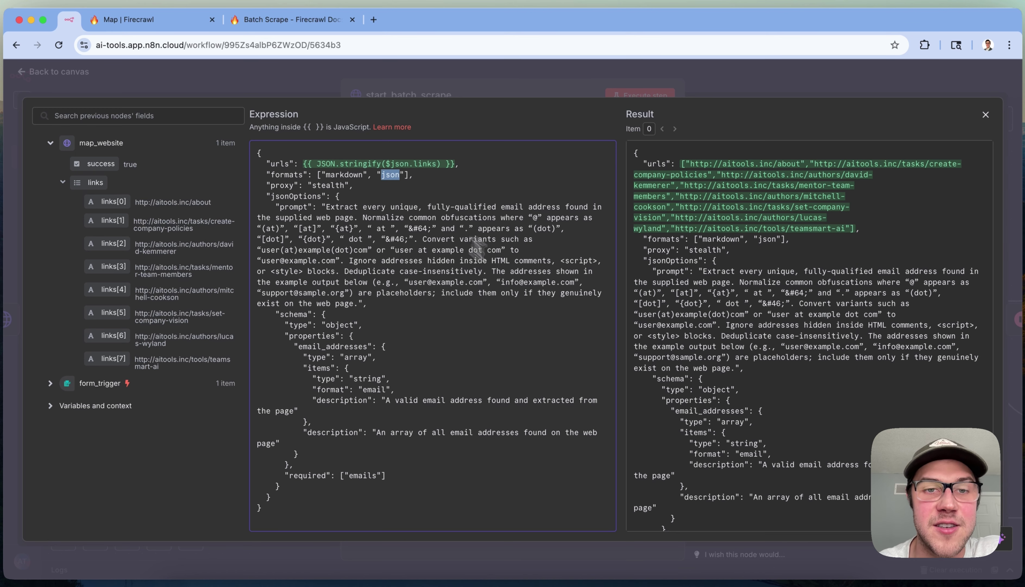
{"action": "left_click", "coordinate": [547, 312]}
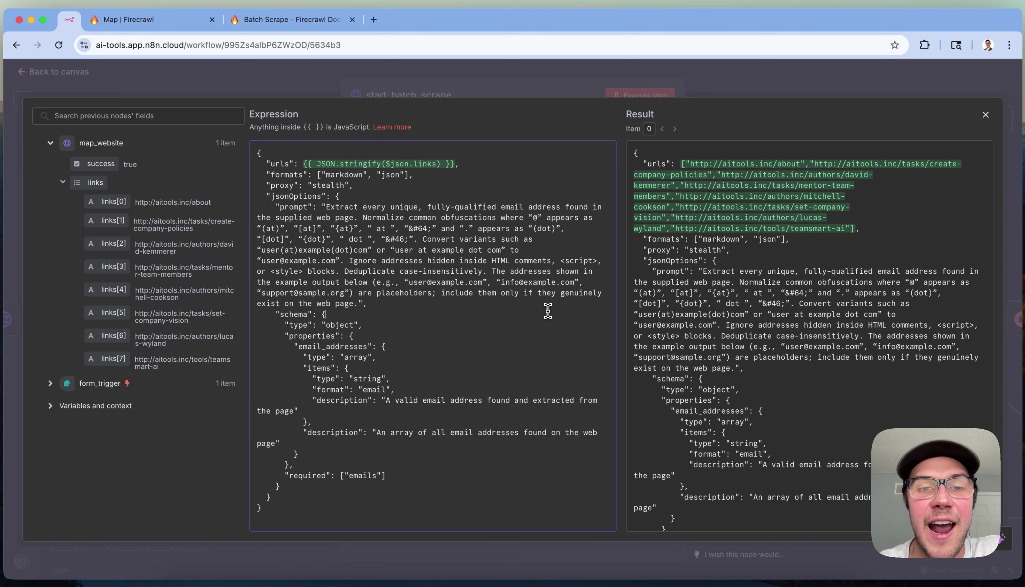
{"action": "left_click", "coordinate": [391, 176]}
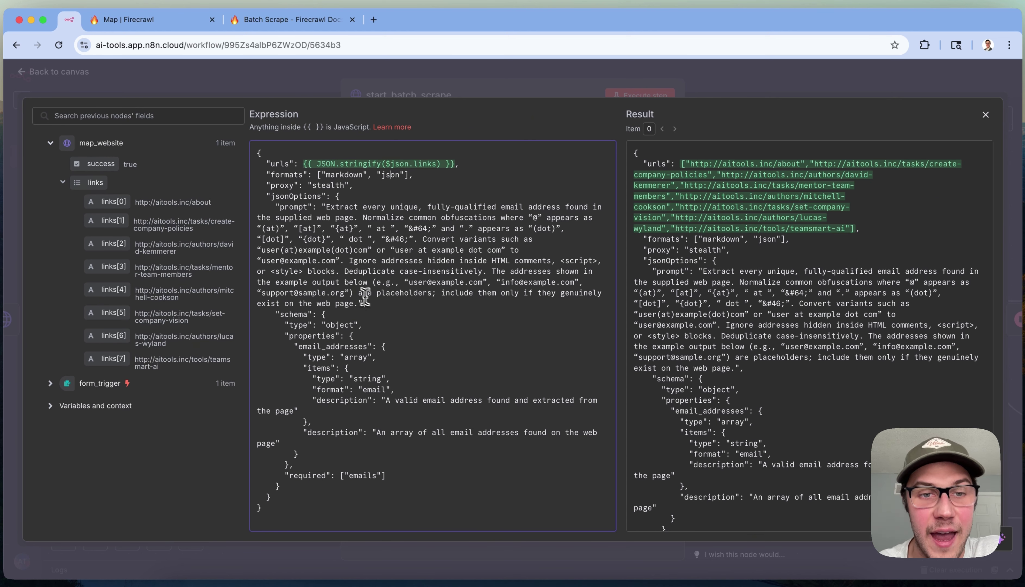
Examine the jsonOptions prompt in the request body and highlight its full text
{"action": "left_click_drag", "start_coordinate": [365, 298], "coordinate": [341, 211]}
{"action": "left_click", "coordinate": [520, 343]}
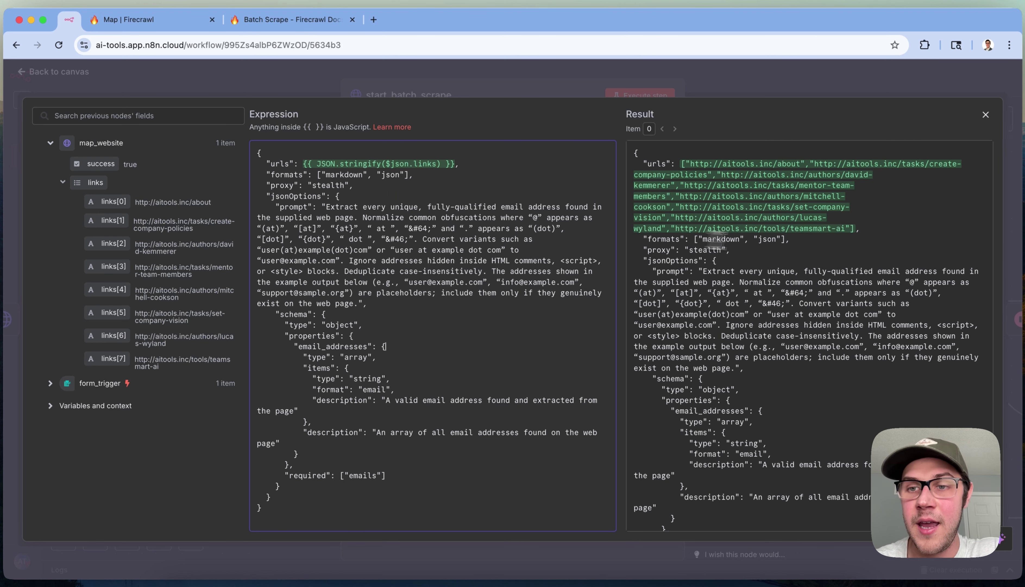
{"action": "left_click_drag", "start_coordinate": [636, 152], "coordinate": [693, 175]}
{"action": "left_click", "coordinate": [456, 390]}
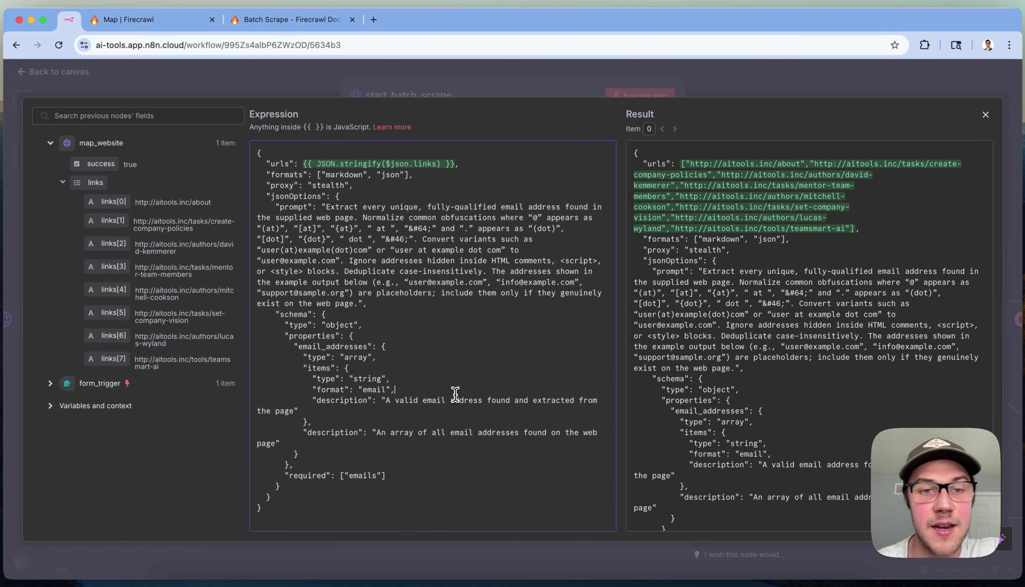
{"action": "left_click_drag", "start_coordinate": [359, 303], "coordinate": [327, 207]}
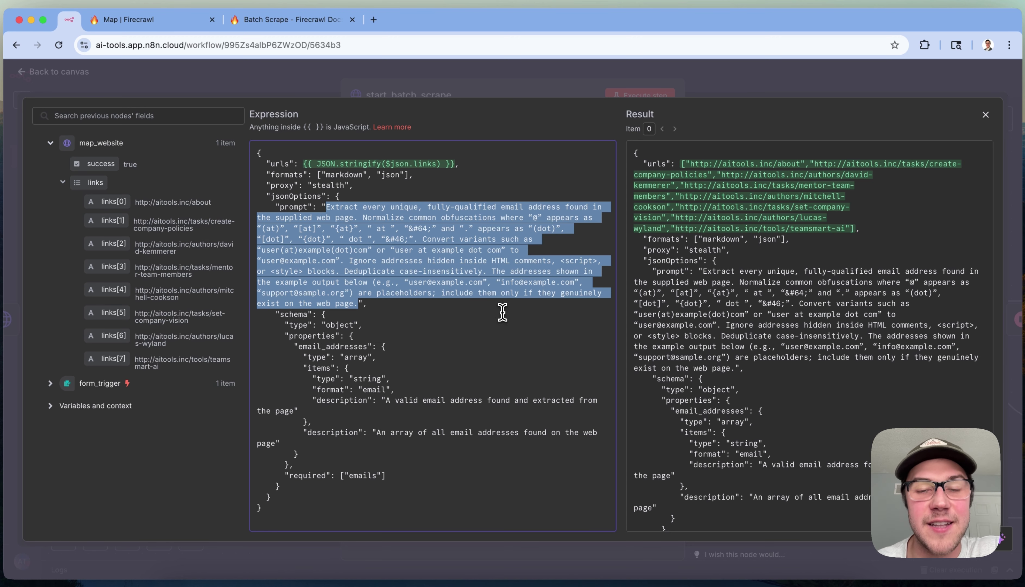
{"action": "left_click", "coordinate": [503, 352]}
{"action": "left_click_drag", "start_coordinate": [358, 304], "coordinate": [323, 207]}
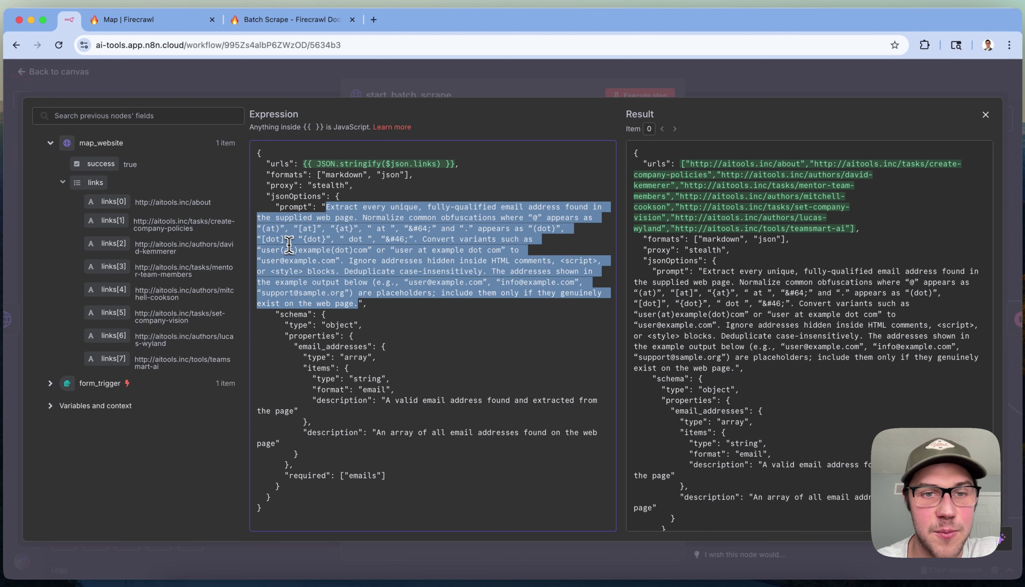
Highlight the prompt's sentence on normalizing common obfuscations, including the word "obfuscations"
{"action": "left_click", "coordinate": [377, 206]}
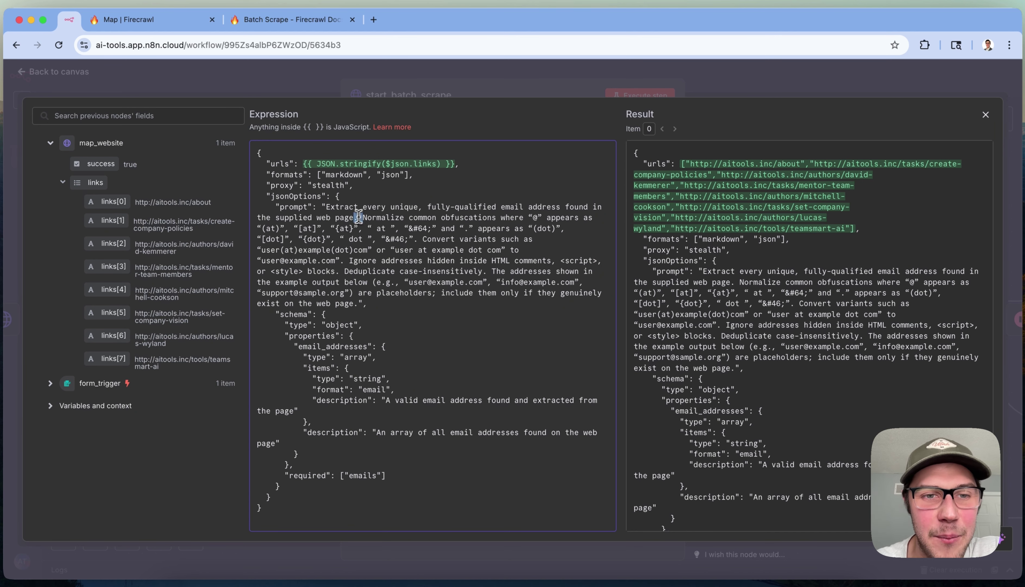
{"action": "left_click_drag", "start_coordinate": [362, 217], "coordinate": [436, 241]}
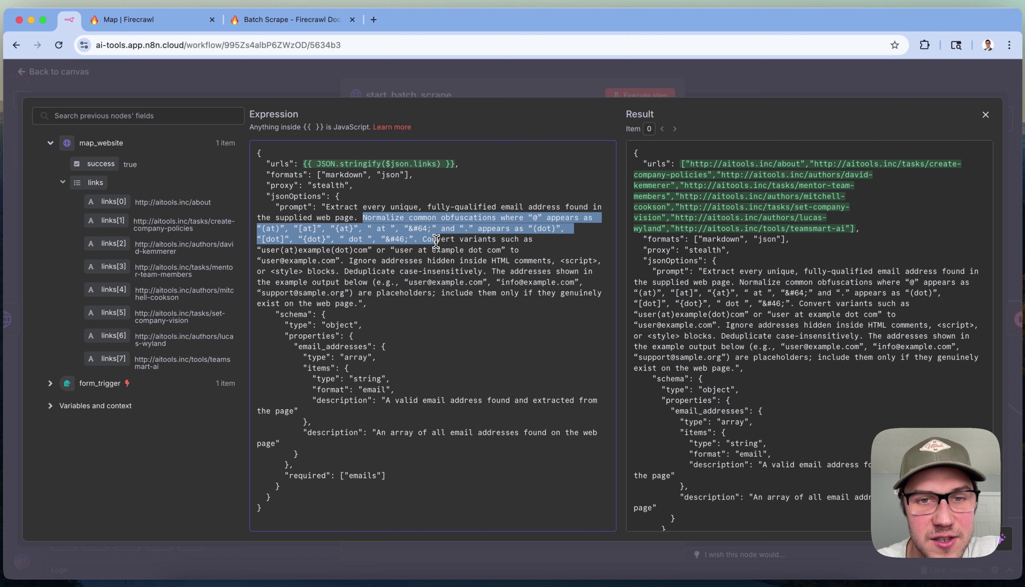
{"action": "left_click", "coordinate": [438, 344]}
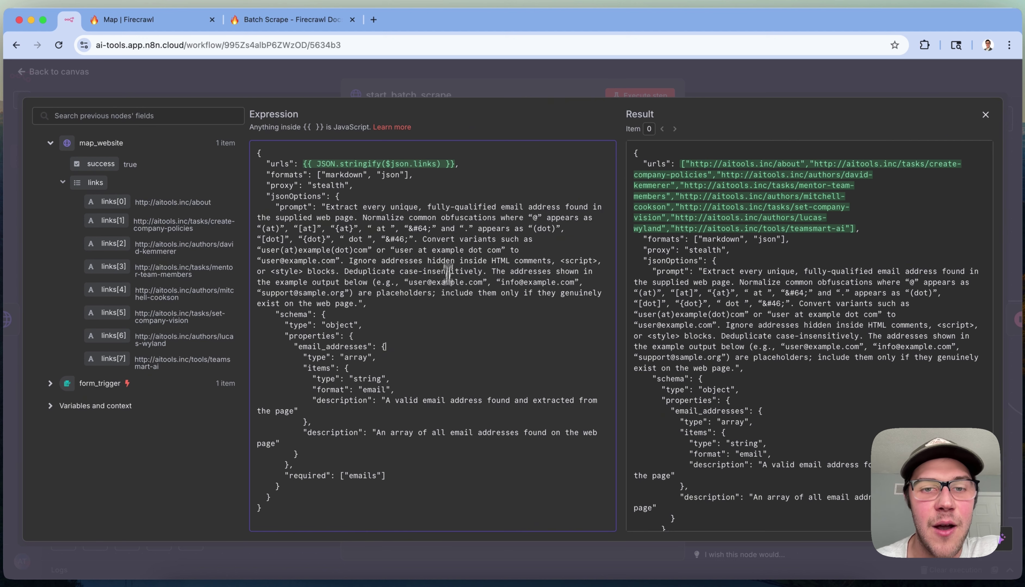
{"action": "triple_click", "coordinate": [465, 219]}
{"action": "double_click", "coordinate": [466, 218]}
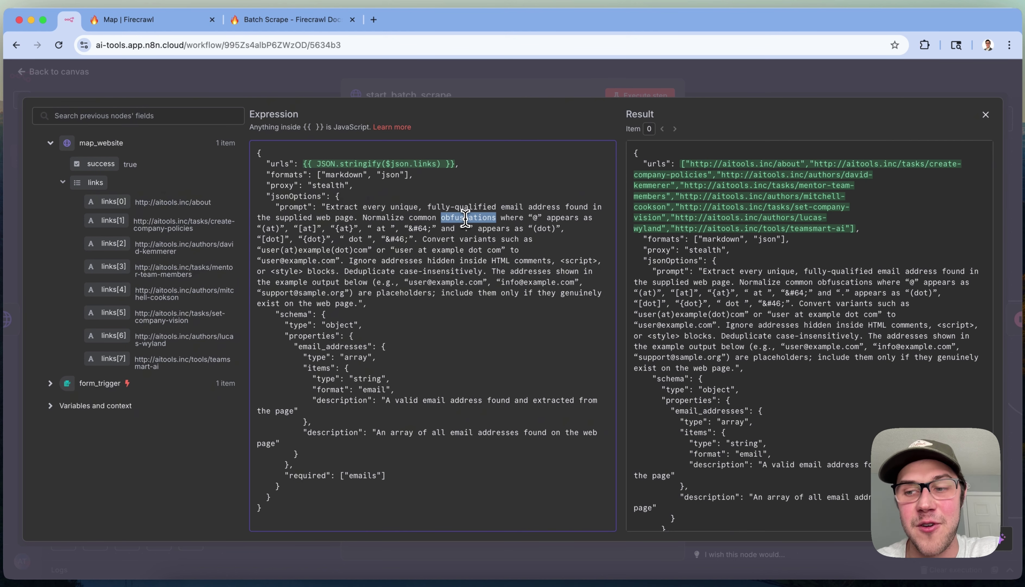
{"action": "left_click", "coordinate": [438, 325]}
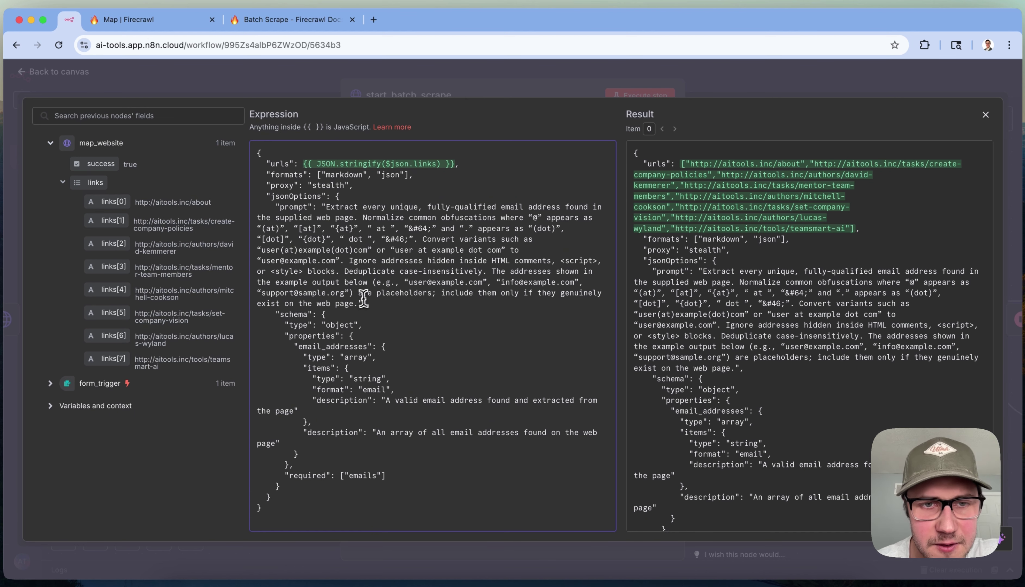
Highlight the whole extraction prompt once more and clear the selection
{"action": "left_click_drag", "start_coordinate": [358, 303], "coordinate": [326, 206]}
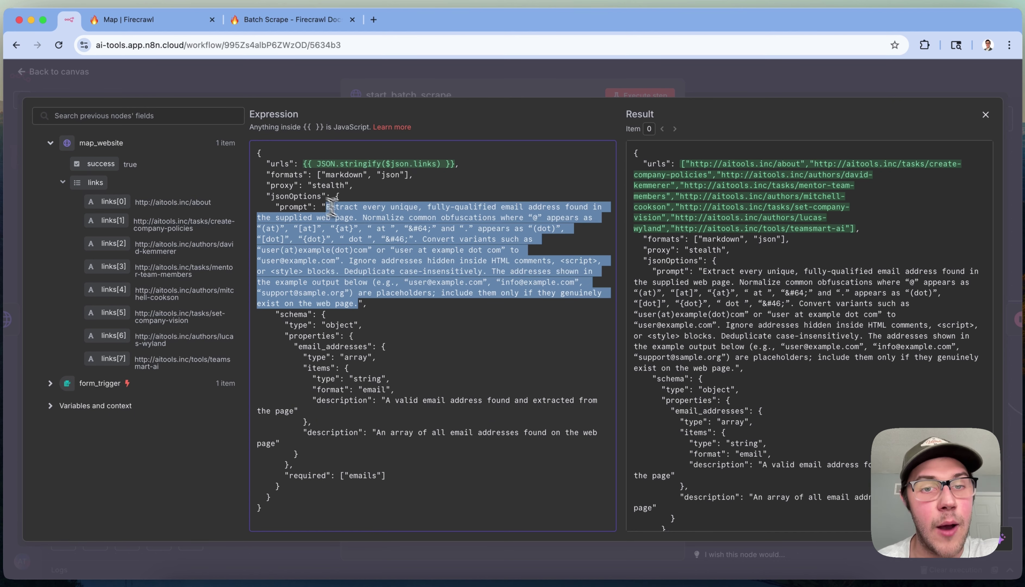
{"action": "left_click", "coordinate": [413, 250]}
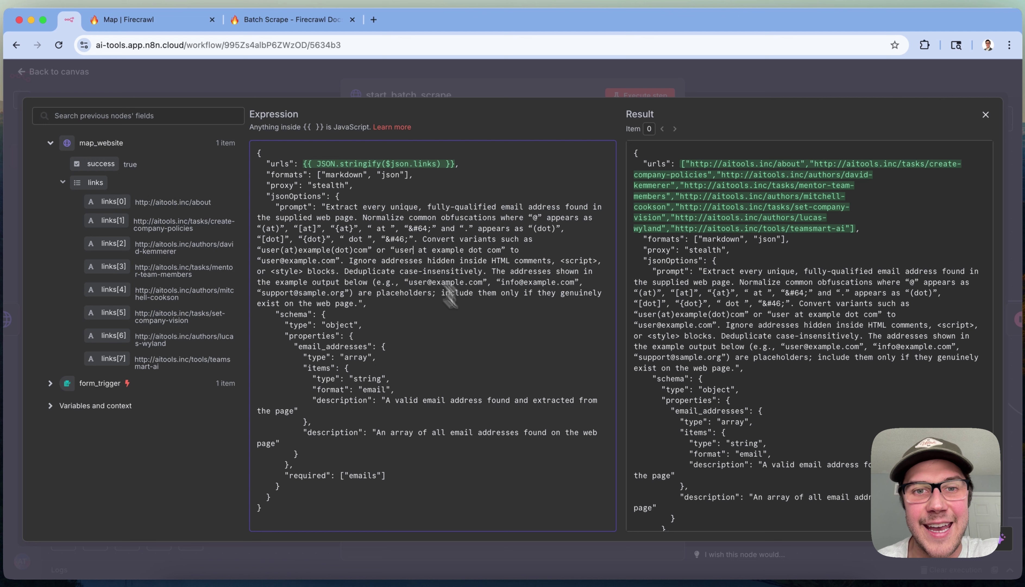
{"action": "double_click", "coordinate": [490, 330]}
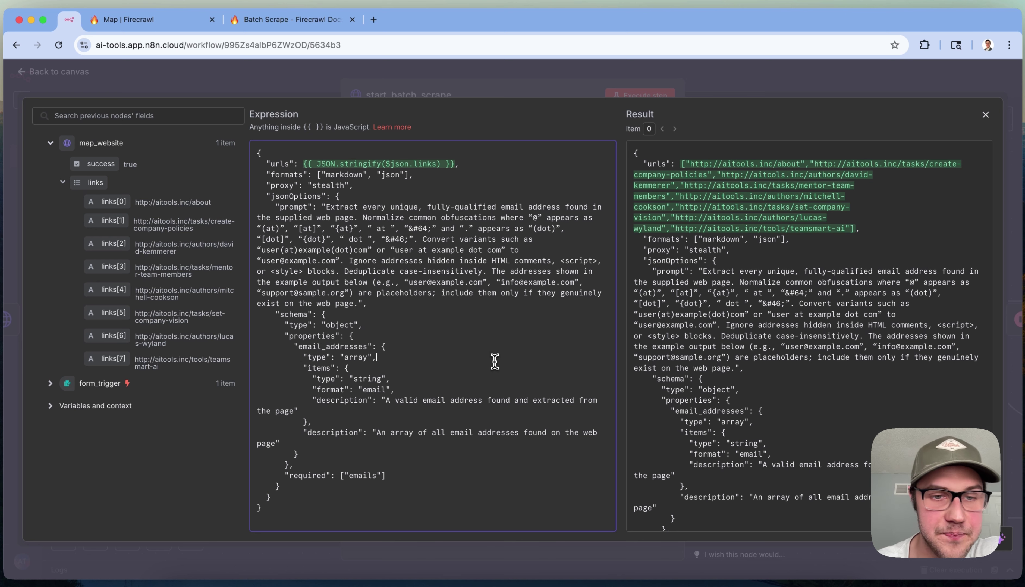
Examine the schema block of the request body, highlighting the entire block and its email_addresses property
{"action": "left_click", "coordinate": [290, 502]}
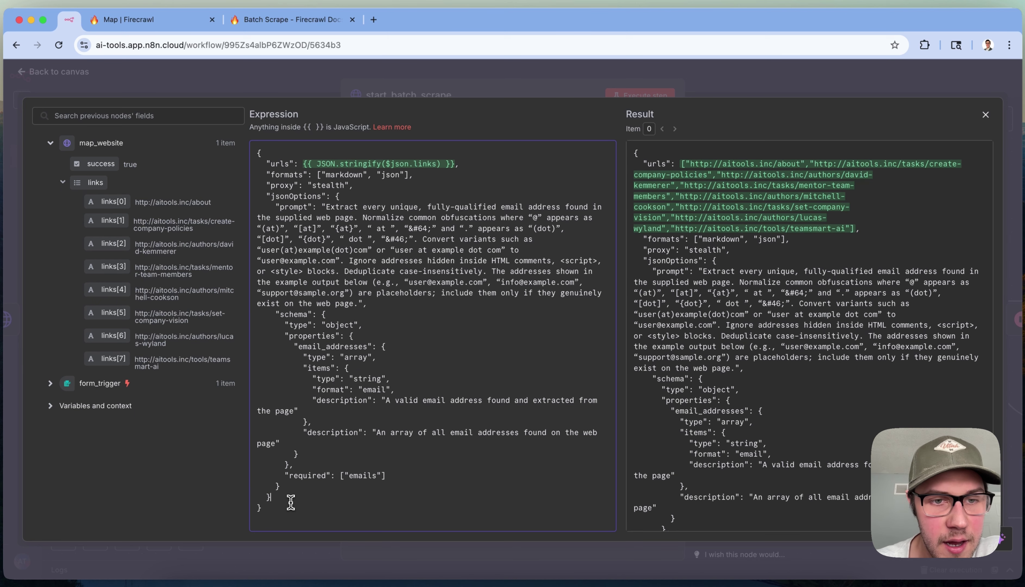
{"action": "left_click_drag", "start_coordinate": [291, 501], "coordinate": [241, 322]}
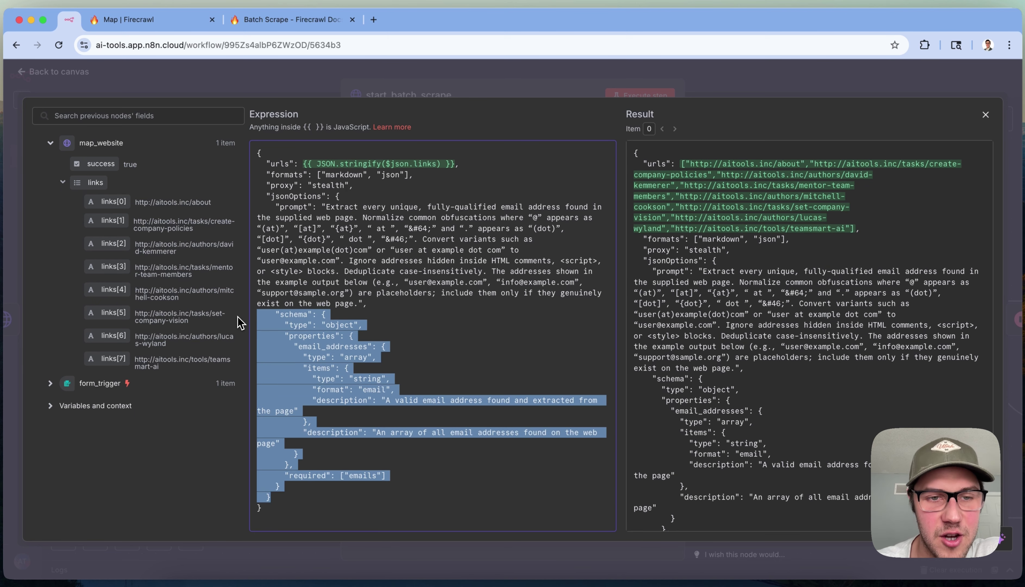
{"action": "left_click", "coordinate": [329, 326]}
{"action": "left_click_drag", "start_coordinate": [281, 486], "coordinate": [251, 317]}
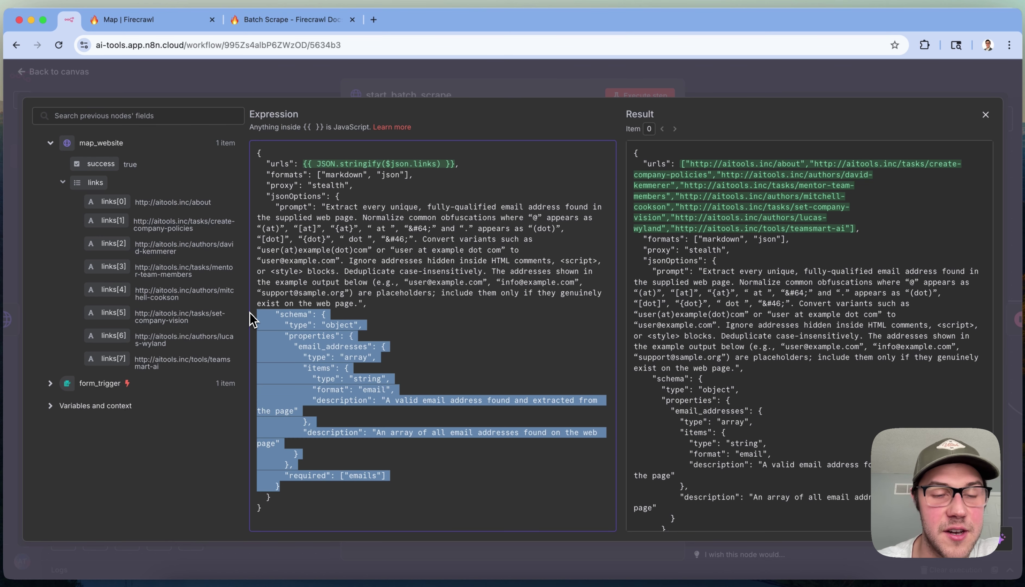
{"action": "left_click", "coordinate": [488, 325]}
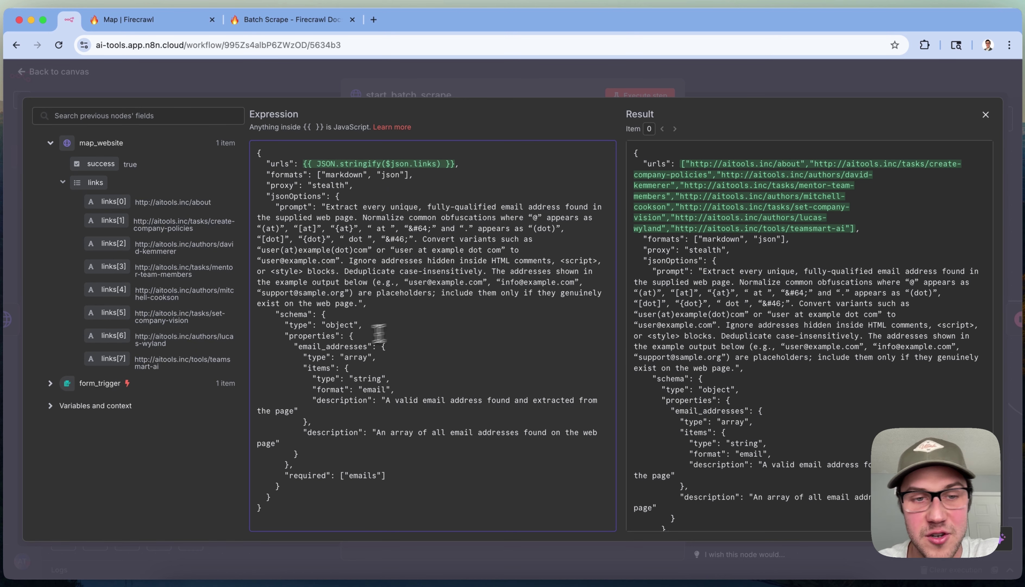
{"action": "triple_click", "coordinate": [333, 344]}
{"action": "left_click", "coordinate": [347, 391]}
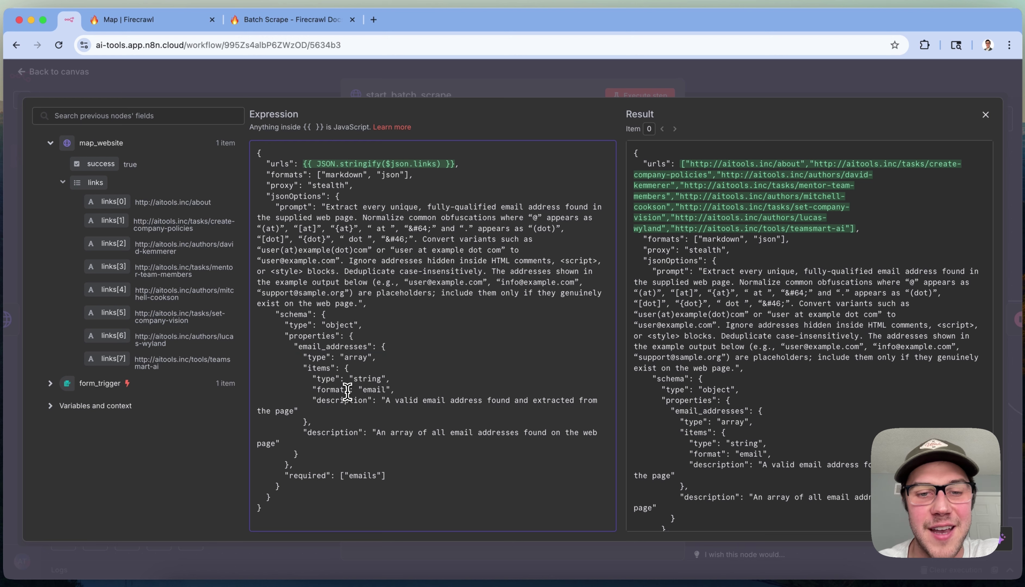
{"action": "left_click", "coordinate": [592, 336]}
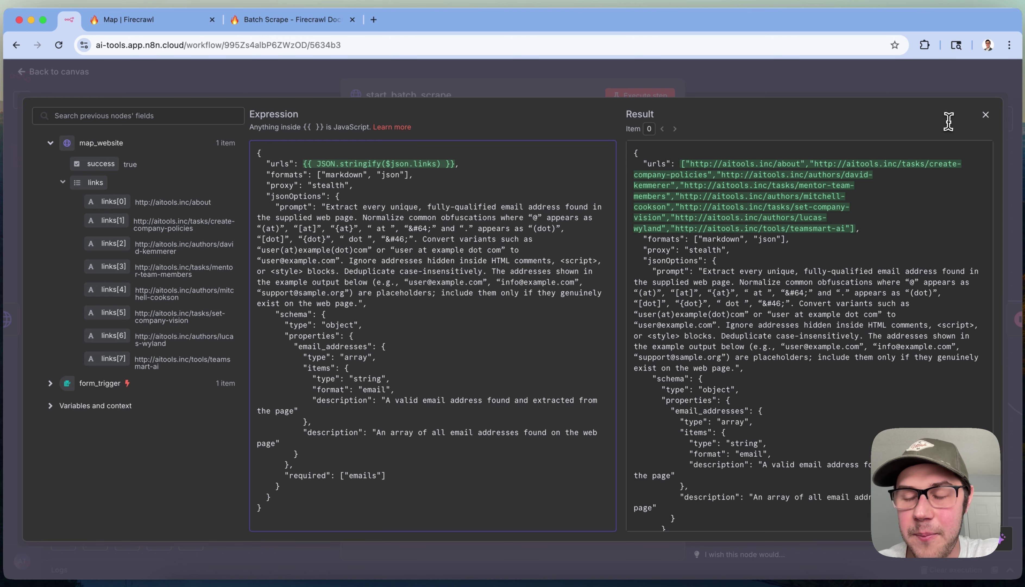
Close the expression editor, execute the start_batch_scrape step and pin its output from the canvas
{"action": "left_click", "coordinate": [986, 116]}
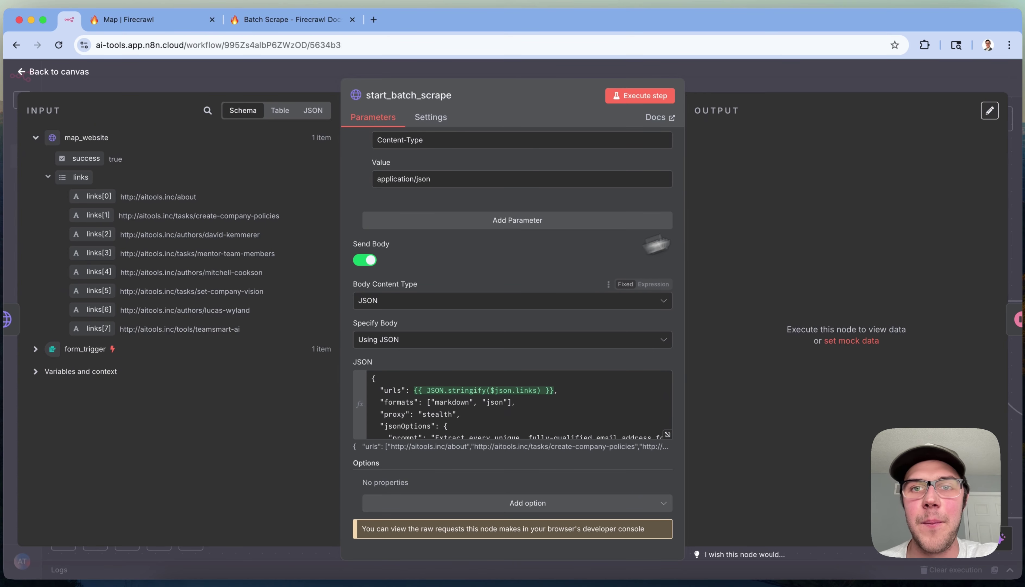
{"action": "left_click", "coordinate": [639, 99]}
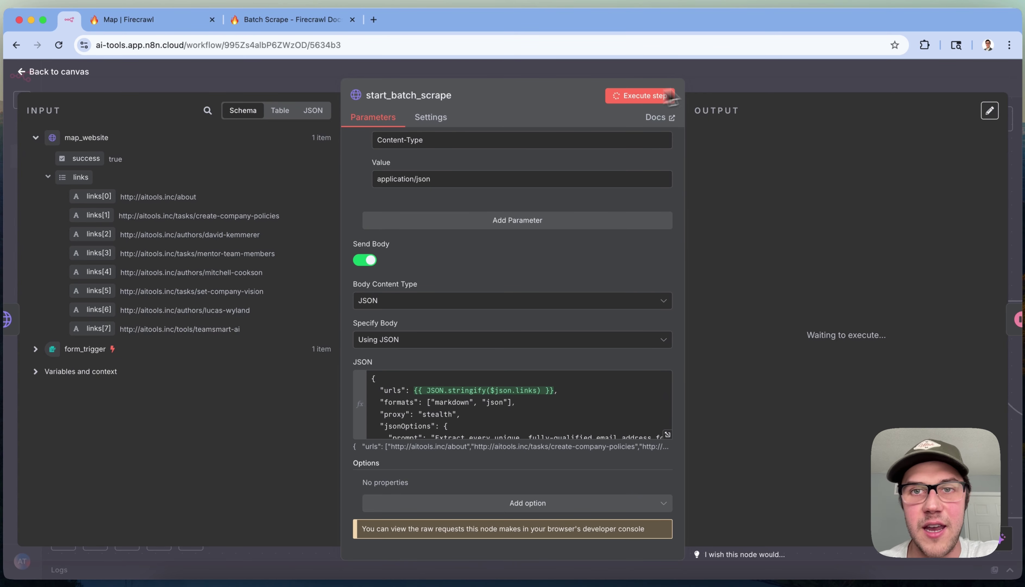
{"action": "left_click", "coordinate": [738, 81]}
{"action": "key", "text": "p"}
Execute the workflow up to the set_result node
{"action": "scroll", "coordinate": [540, 230], "scroll_direction": "down", "scroll_amount": 5}
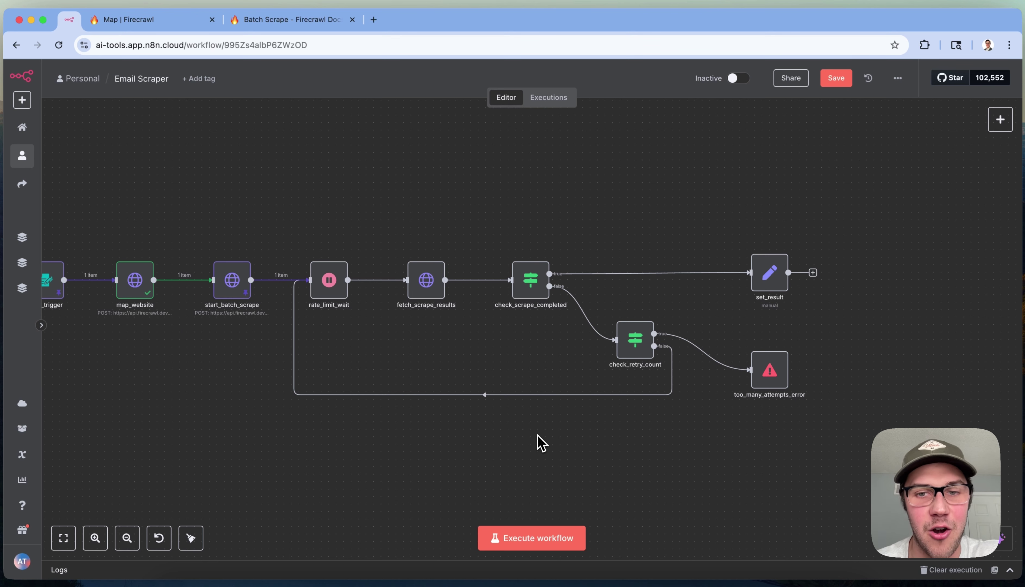
{"action": "scroll", "coordinate": [537, 437], "scroll_direction": "up", "scroll_amount": 2}
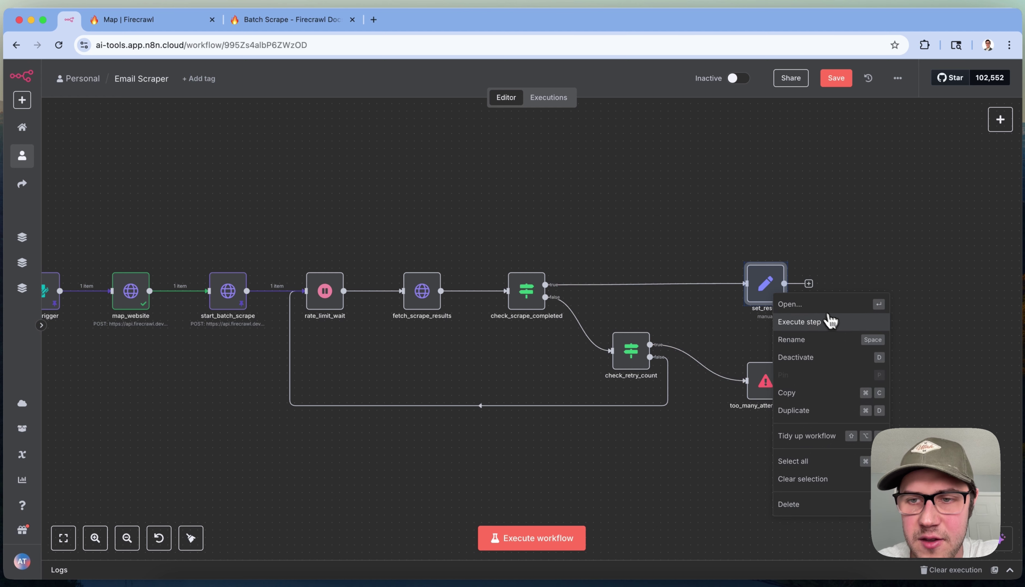
{"action": "left_click", "coordinate": [834, 319]}
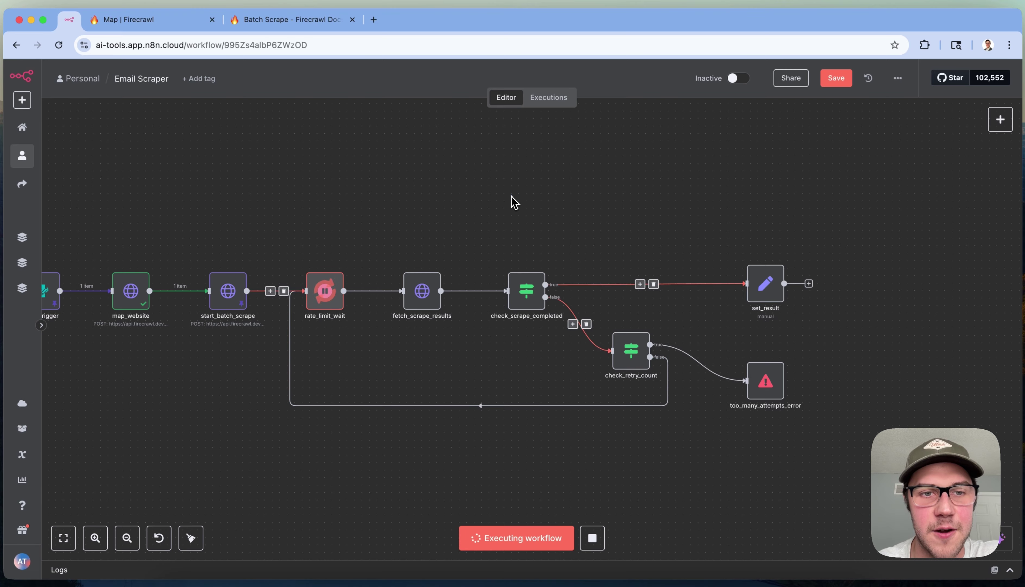
Open the rate_limit_wait node to check its wait interval settings and return to the canvas
{"action": "scroll", "coordinate": [514, 202], "scroll_direction": "left", "scroll_amount": 1}
{"action": "double_click", "coordinate": [356, 293]}
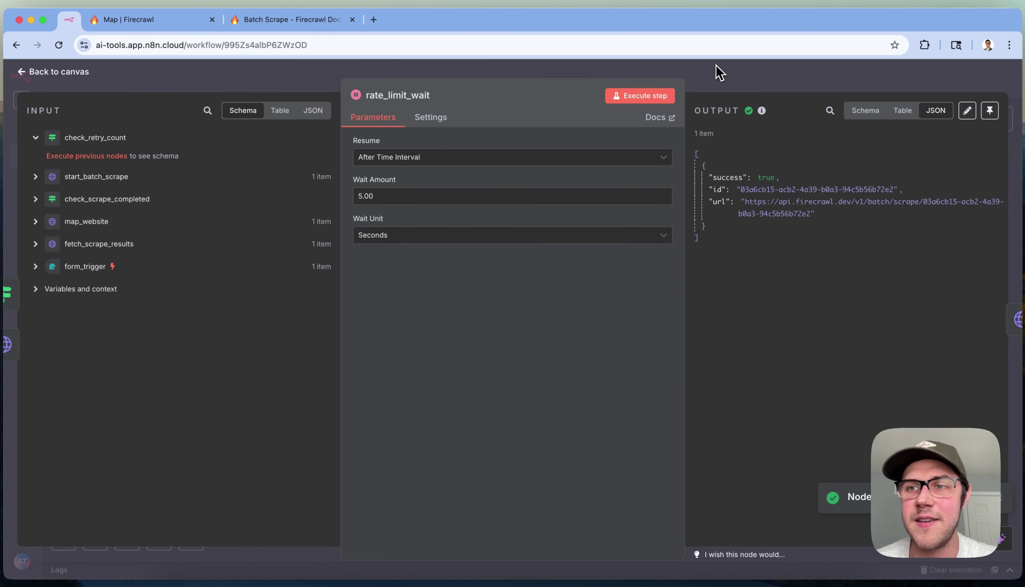
{"action": "key", "text": "Escape"}
Search the nodes for "delay" and add a Wait node to the canvas
{"action": "left_click", "coordinate": [1009, 122]}
{"action": "type", "text": "delay"}
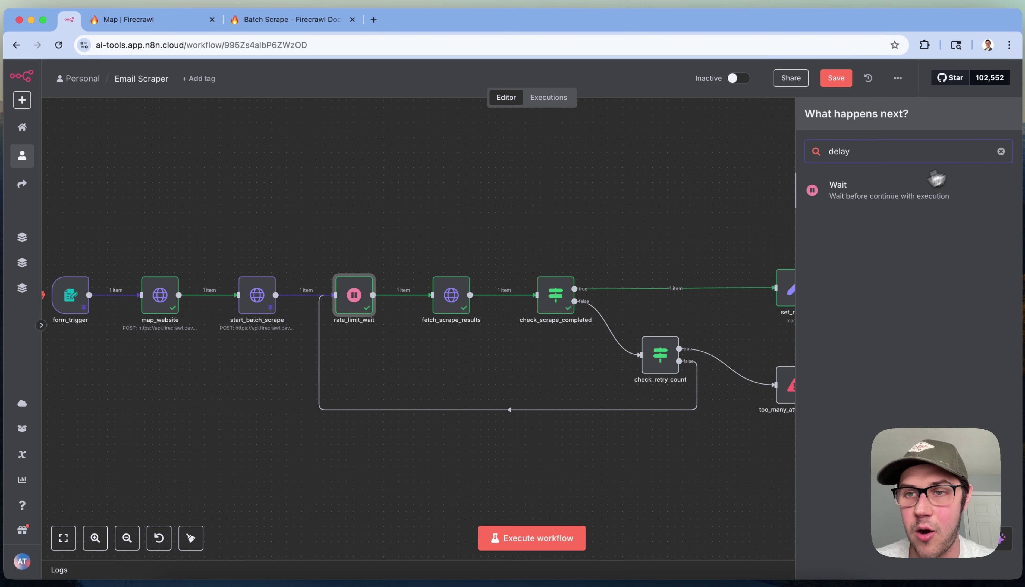
{"action": "left_click_drag", "start_coordinate": [858, 194], "coordinate": [446, 148]}
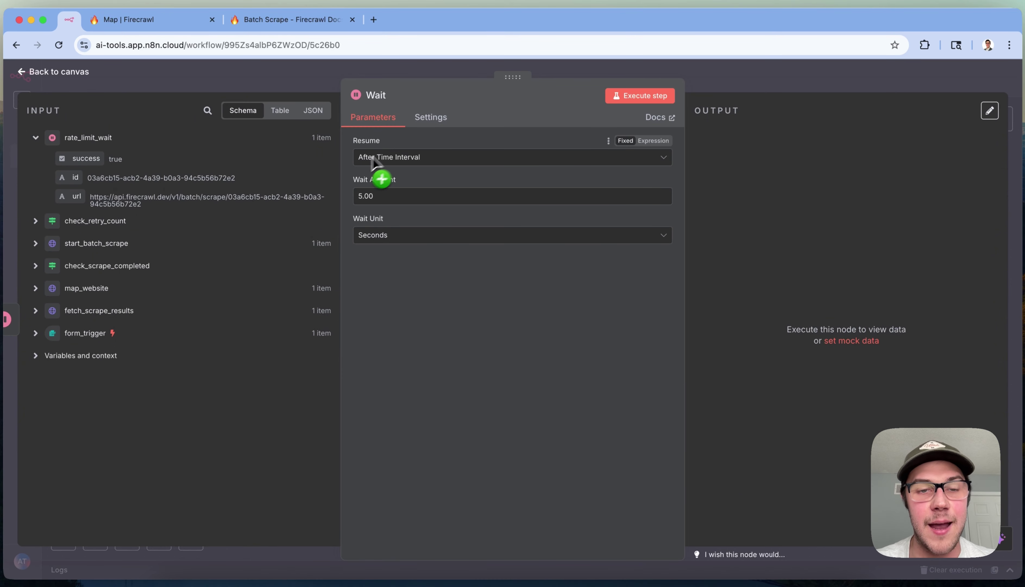
Close the new Wait node's settings and delete that node from the canvas
{"action": "left_click", "coordinate": [847, 84]}
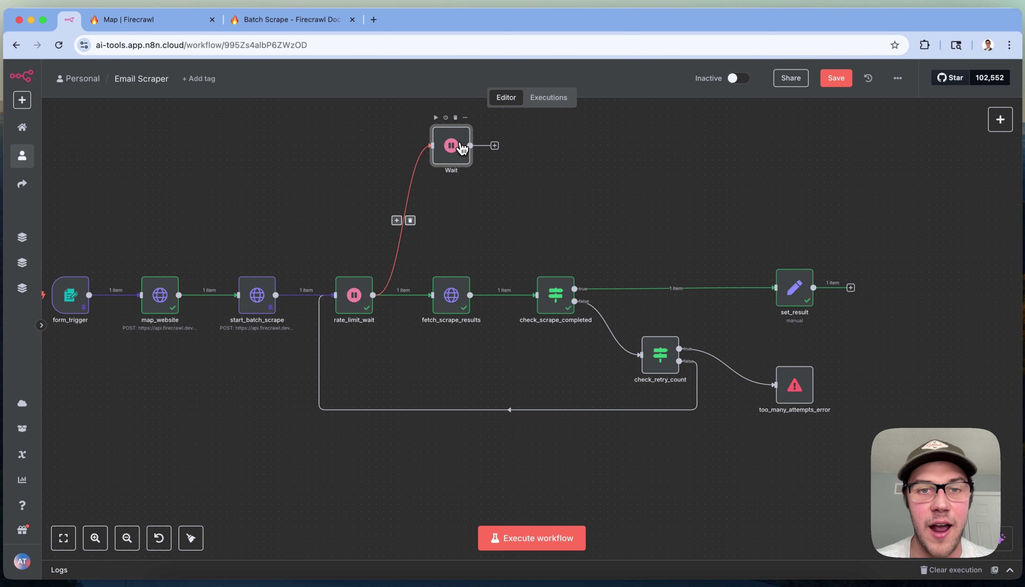
{"action": "key", "text": "Delete"}
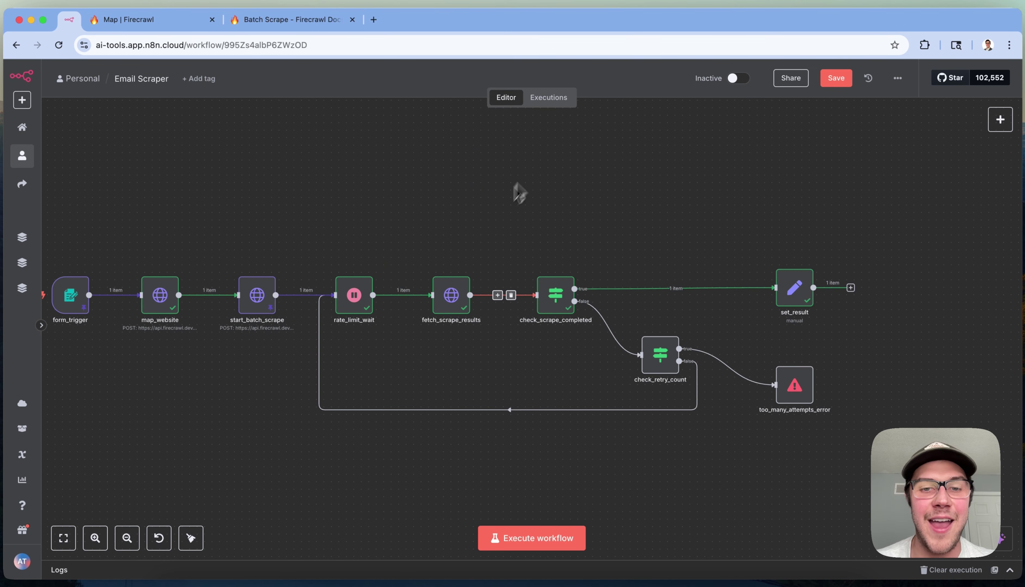
Review the request URL and output of the fetch_scrape_results node and return to the canvas
{"action": "double_click", "coordinate": [452, 290]}
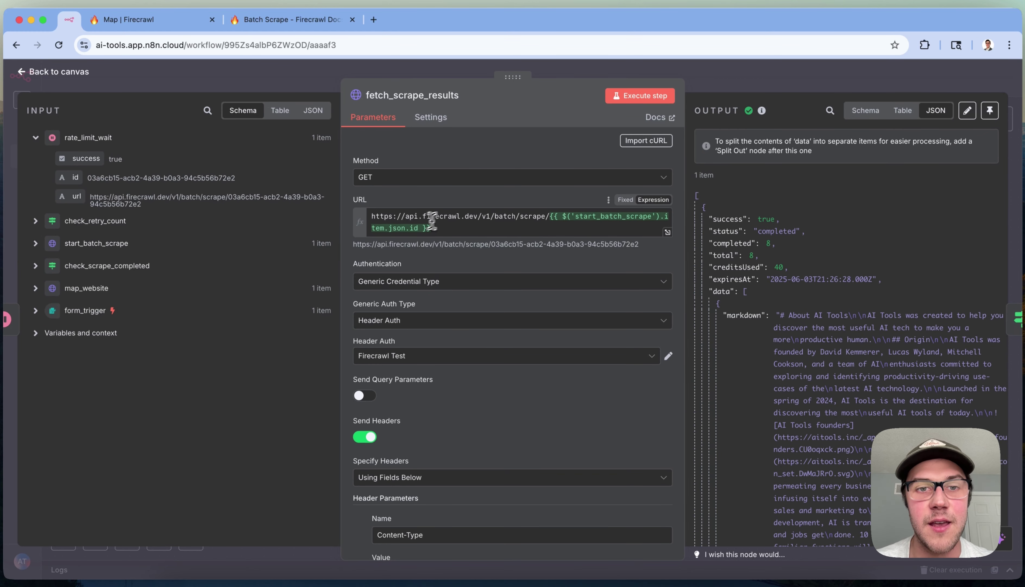
{"action": "left_click_drag", "start_coordinate": [374, 217], "coordinate": [554, 214]}
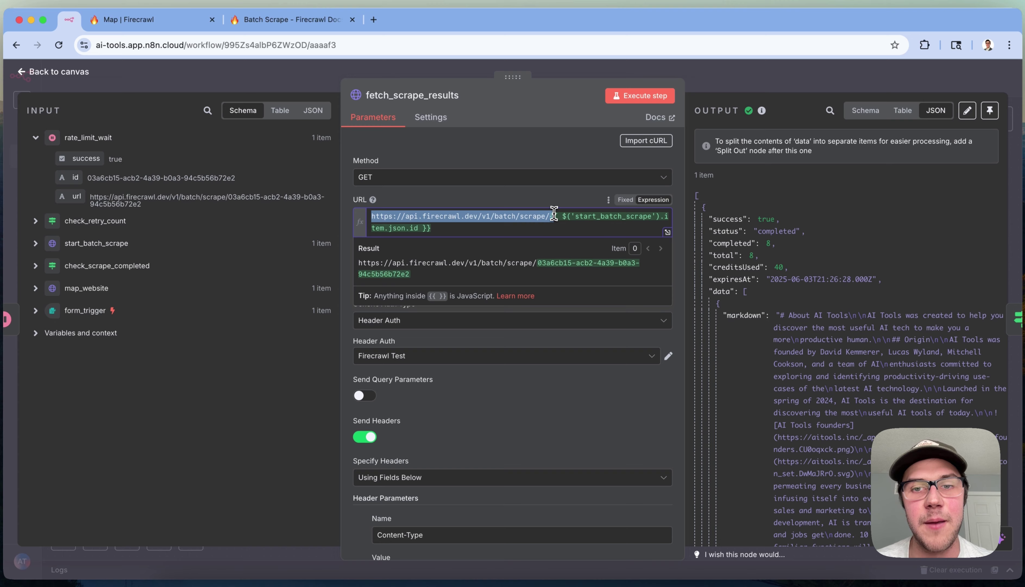
{"action": "left_click", "coordinate": [552, 132]}
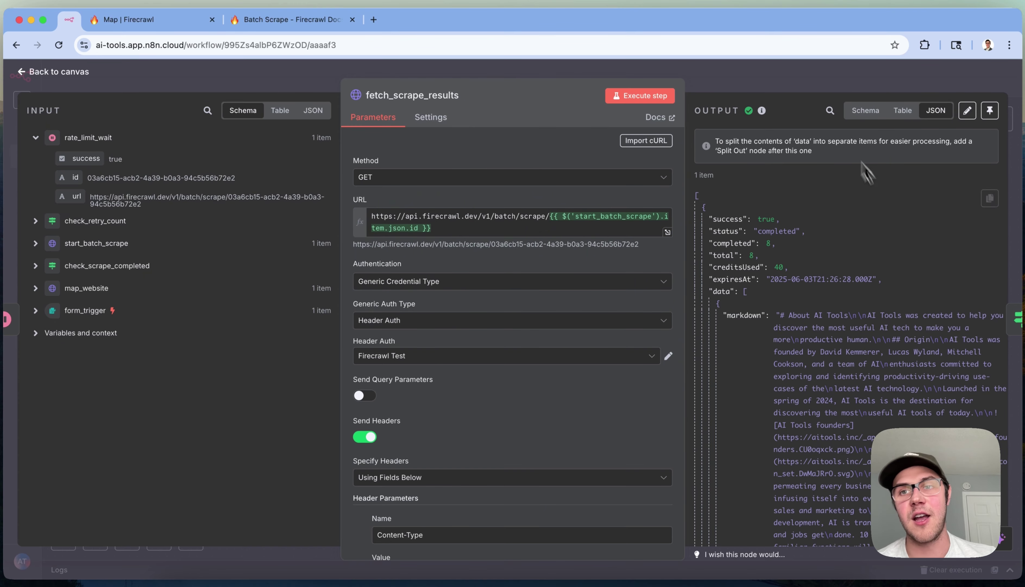
{"action": "left_click", "coordinate": [816, 86]}
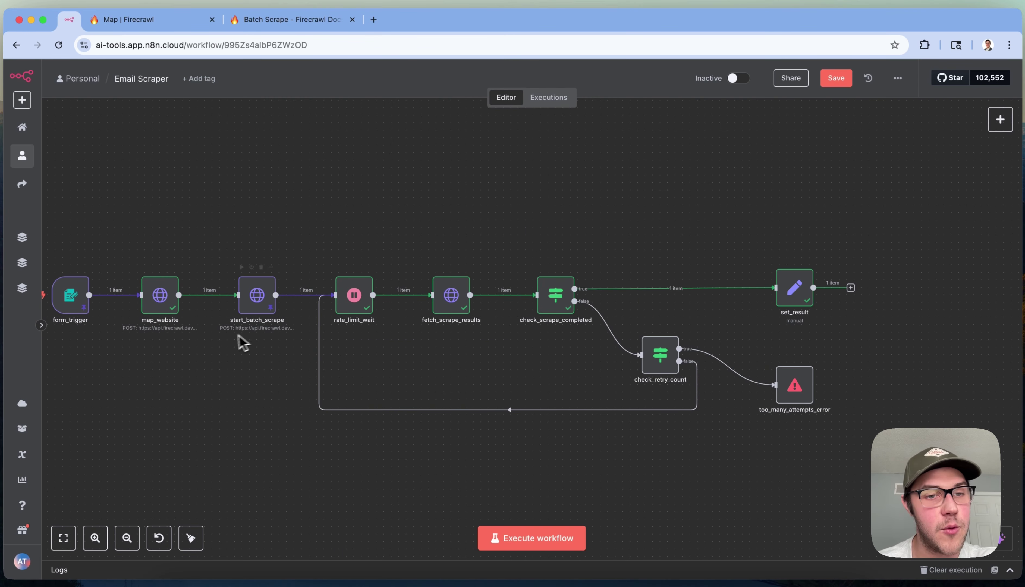
{"action": "double_click", "coordinate": [451, 295]}
{"action": "left_click", "coordinate": [717, 88]}
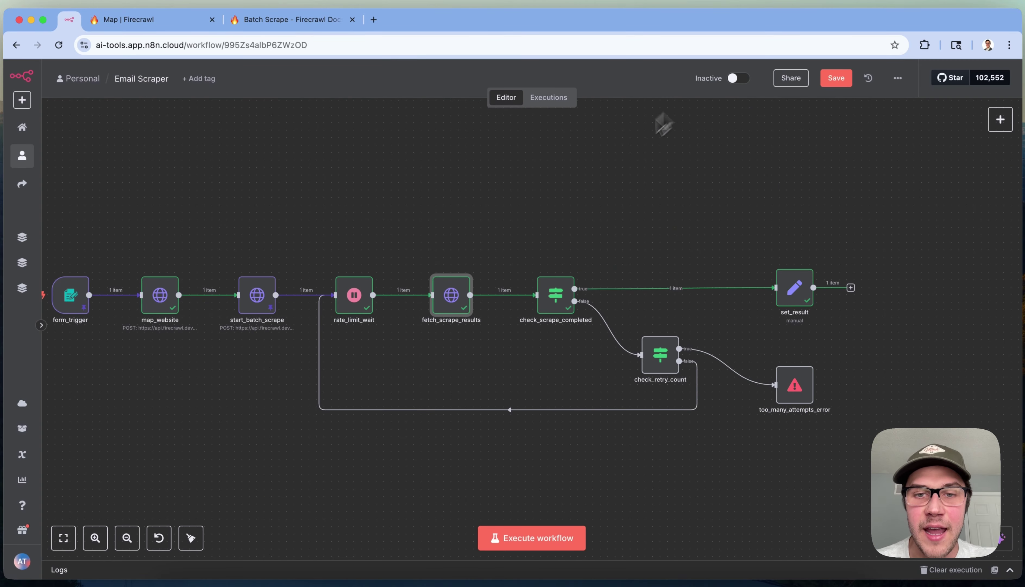
View the check_scrape_completed node, search the node library for "if", and close the search without adding a node
{"action": "double_click", "coordinate": [558, 300]}
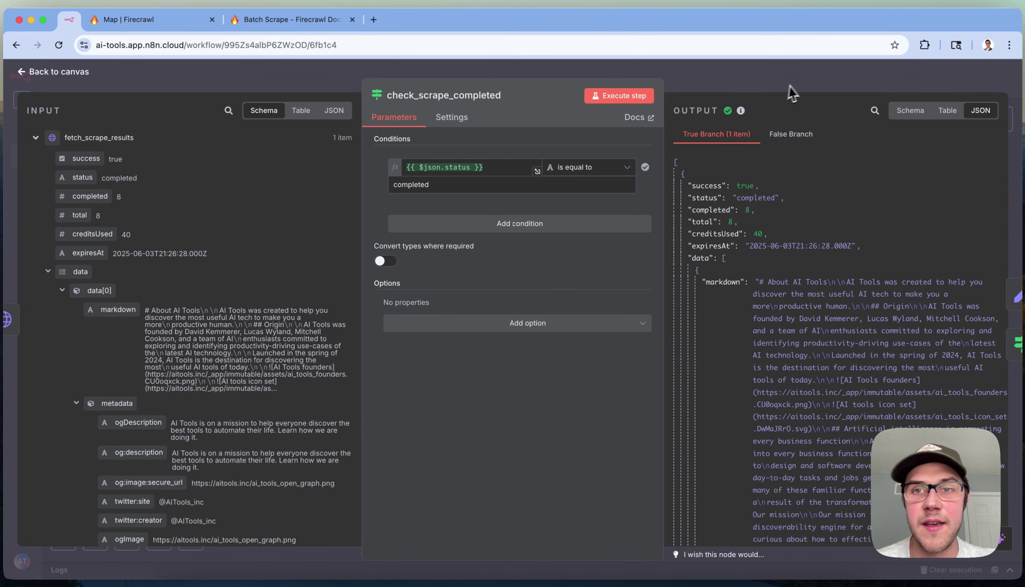
{"action": "left_click", "coordinate": [788, 91]}
{"action": "left_click", "coordinate": [1000, 119]}
{"action": "type", "text": "if"}
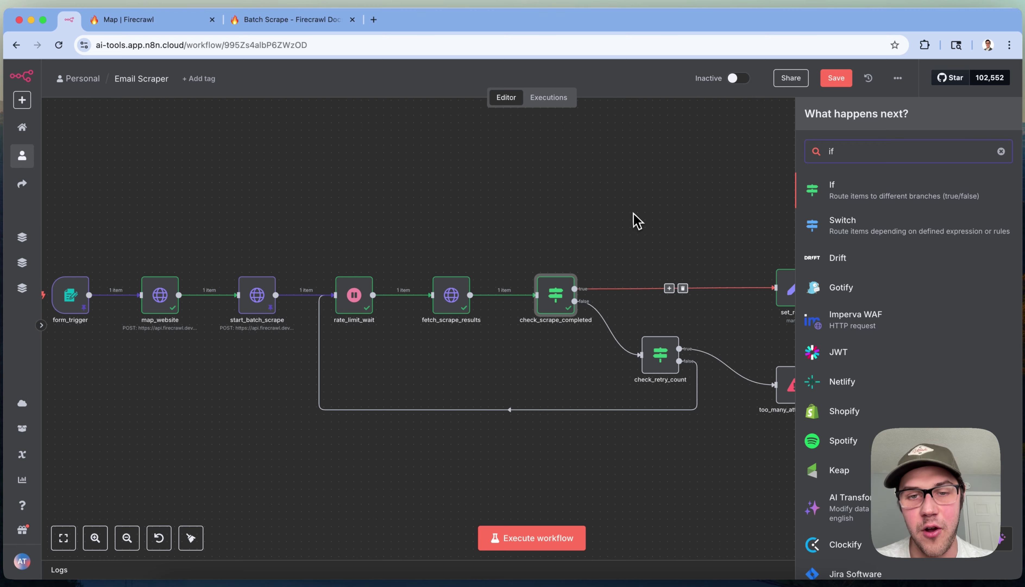
{"action": "left_click", "coordinate": [636, 221]}
Examine the check_scrape_completed condition comparing the status with "completed", along with the status field in its output, and return to the canvas
{"action": "double_click", "coordinate": [556, 294]}
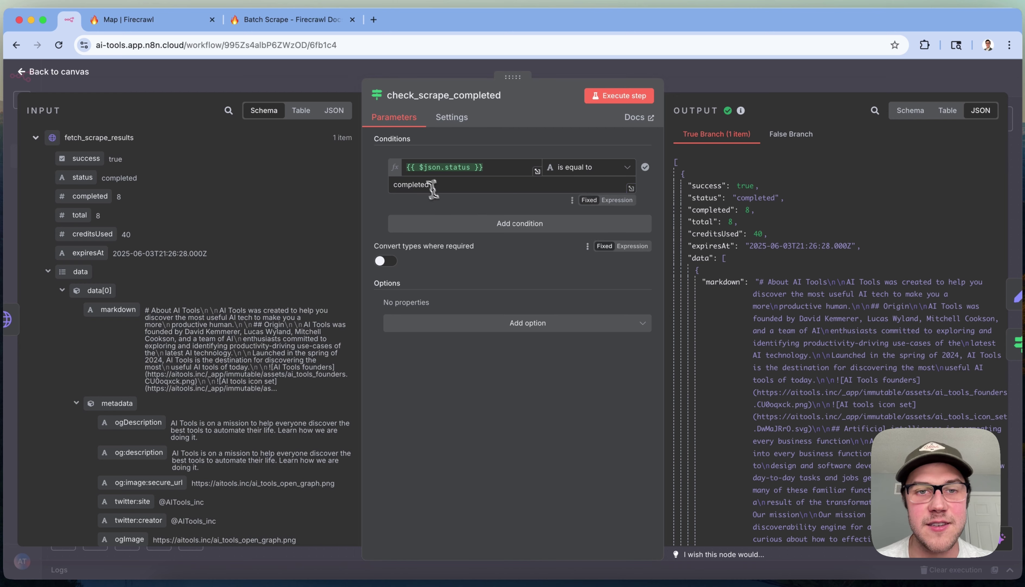
{"action": "double_click", "coordinate": [423, 186]}
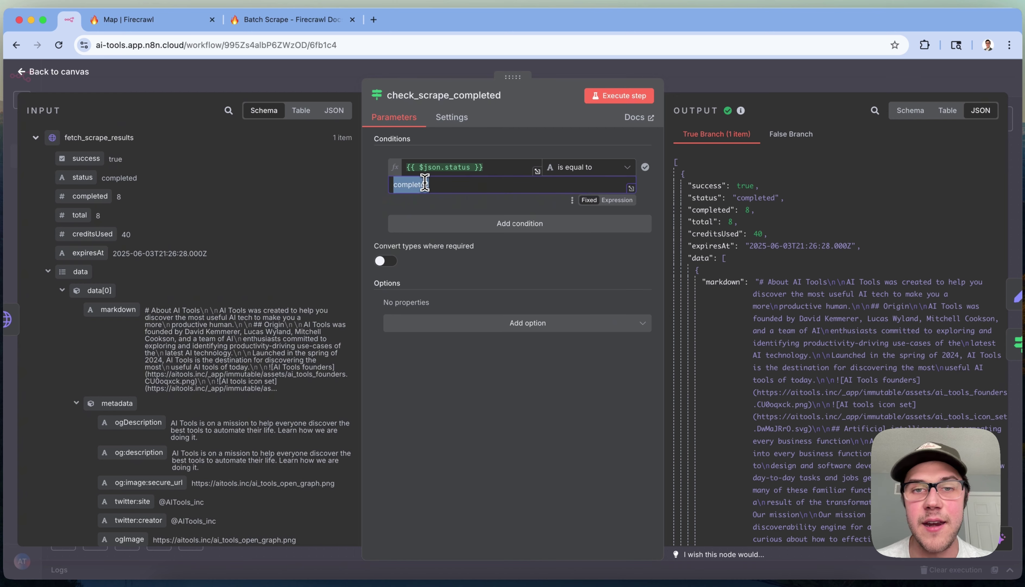
{"action": "left_click", "coordinate": [817, 79]}
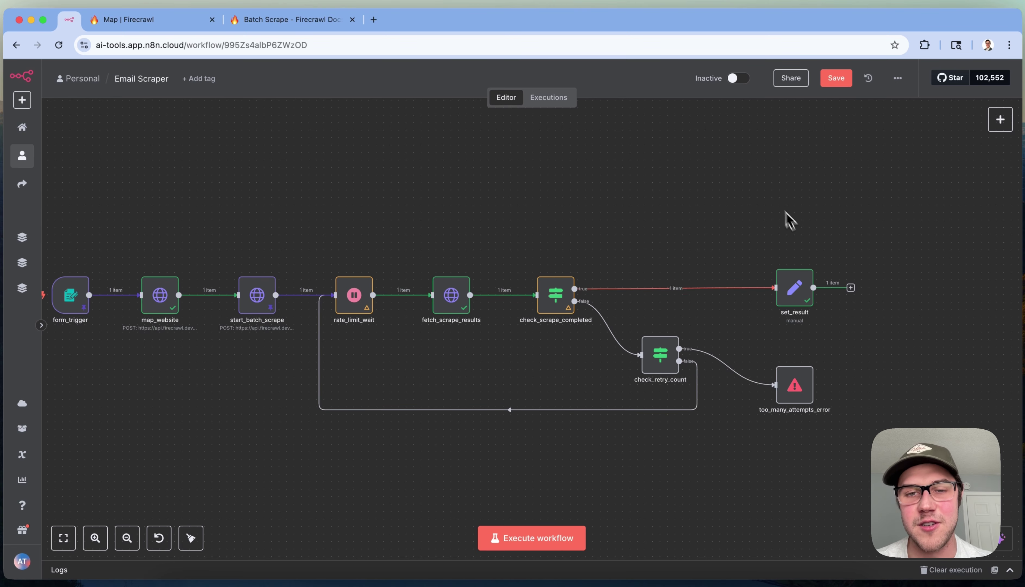
{"action": "double_click", "coordinate": [556, 295]}
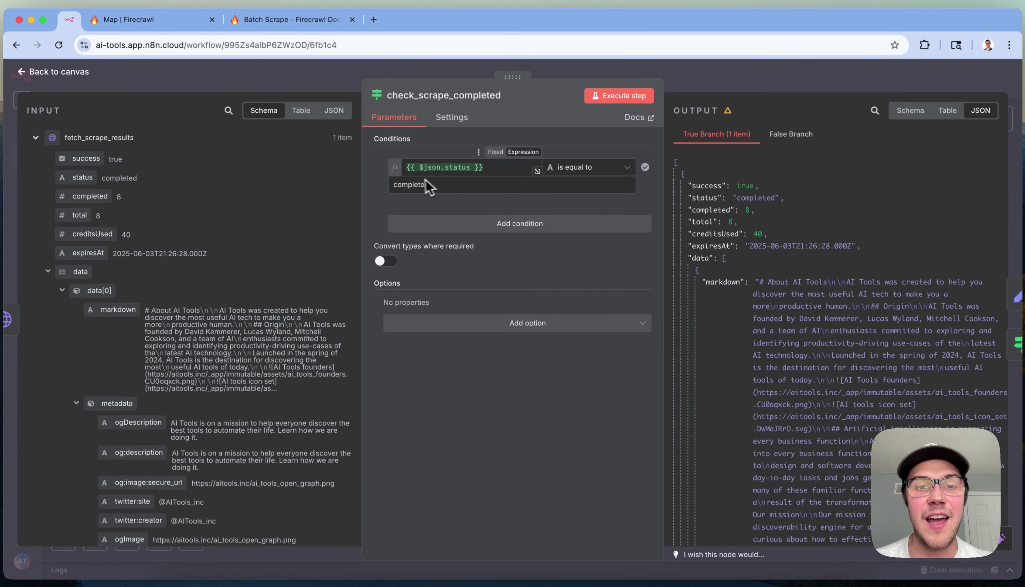
{"action": "double_click", "coordinate": [412, 183]}
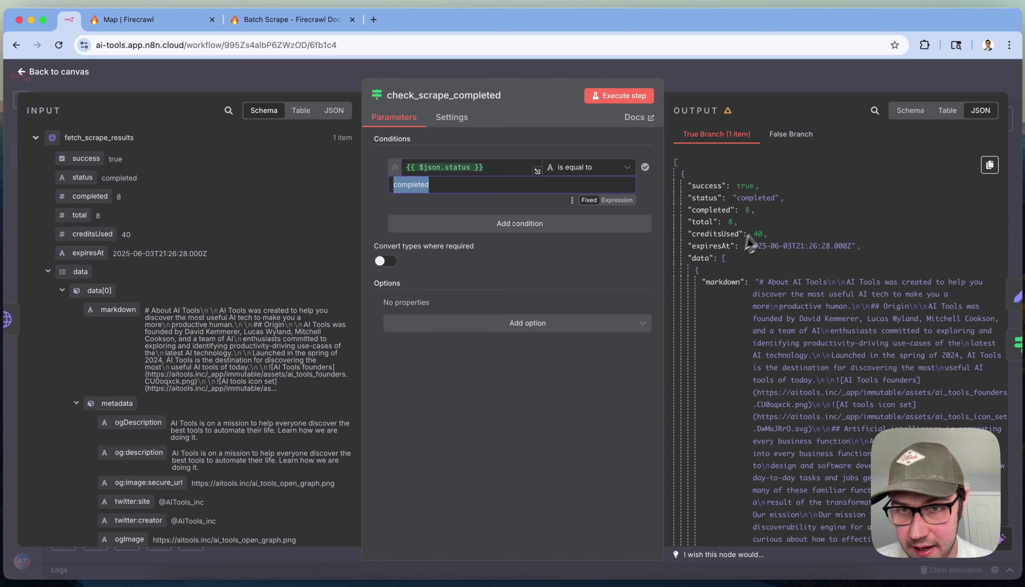
{"action": "left_click_drag", "start_coordinate": [690, 196], "coordinate": [784, 197]}
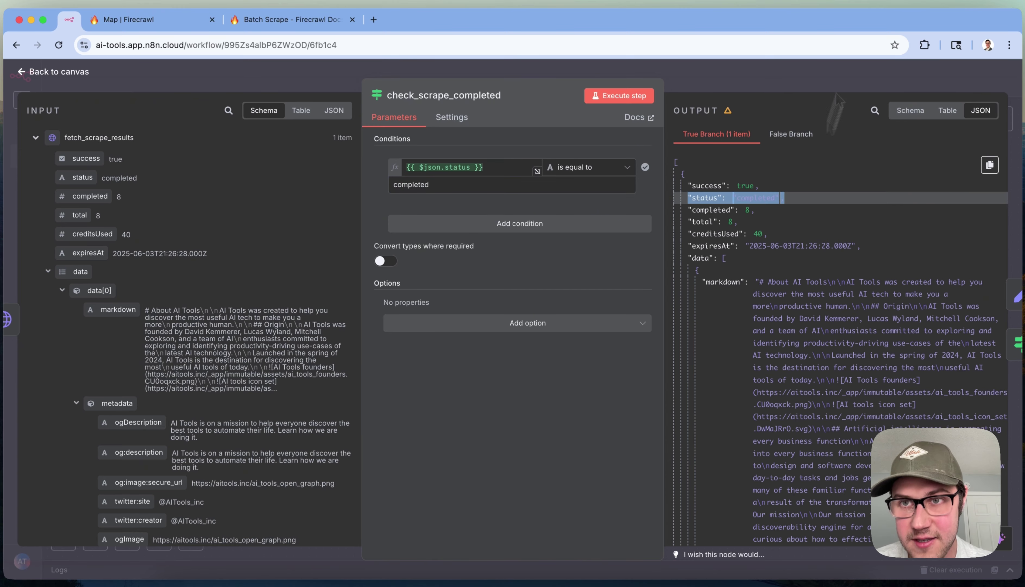
{"action": "left_click", "coordinate": [850, 69]}
{"action": "left_click", "coordinate": [609, 177]}
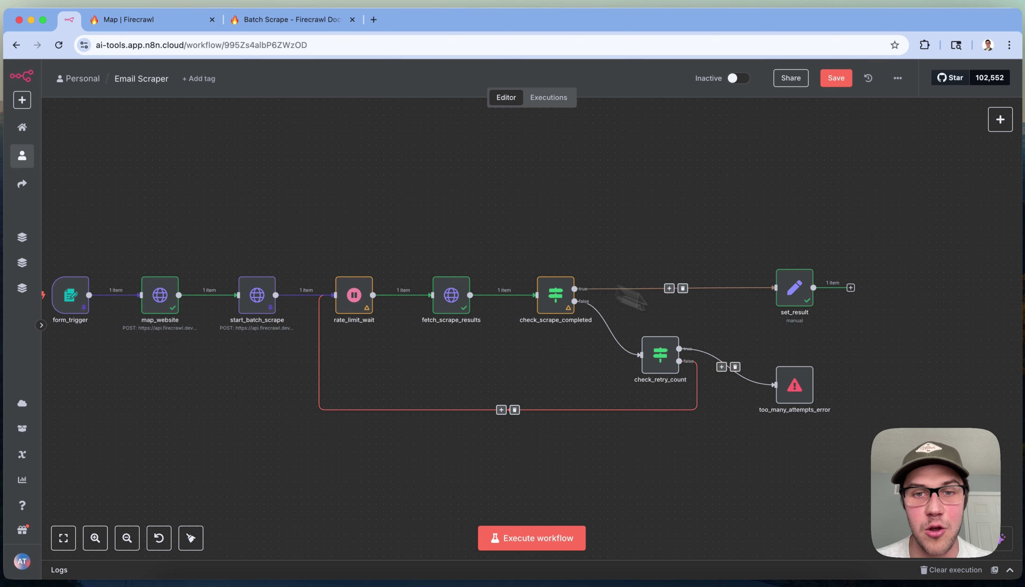
Examine the $runIndex expression in the check_retry_count node's condition and return to the canvas
{"action": "scroll", "coordinate": [657, 163], "scroll_direction": "right", "scroll_amount": 2}
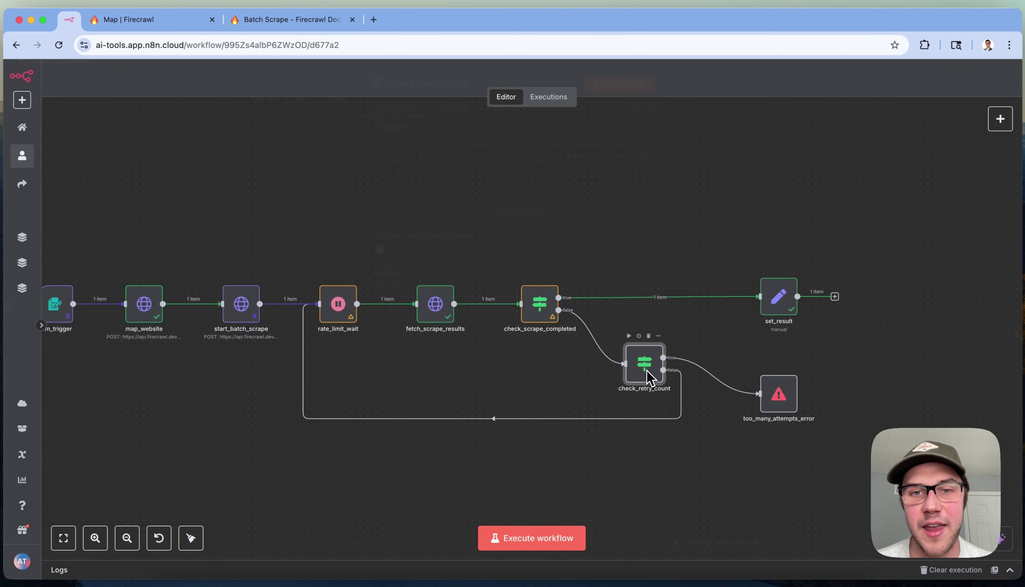
{"action": "double_click", "coordinate": [650, 379]}
{"action": "triple_click", "coordinate": [471, 165]}
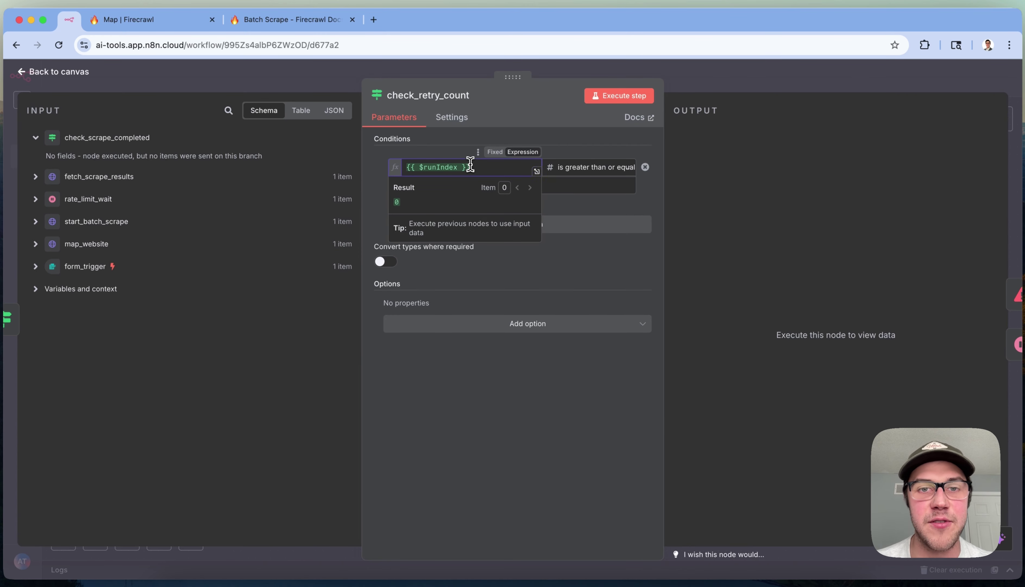
{"action": "left_click", "coordinate": [589, 430]}
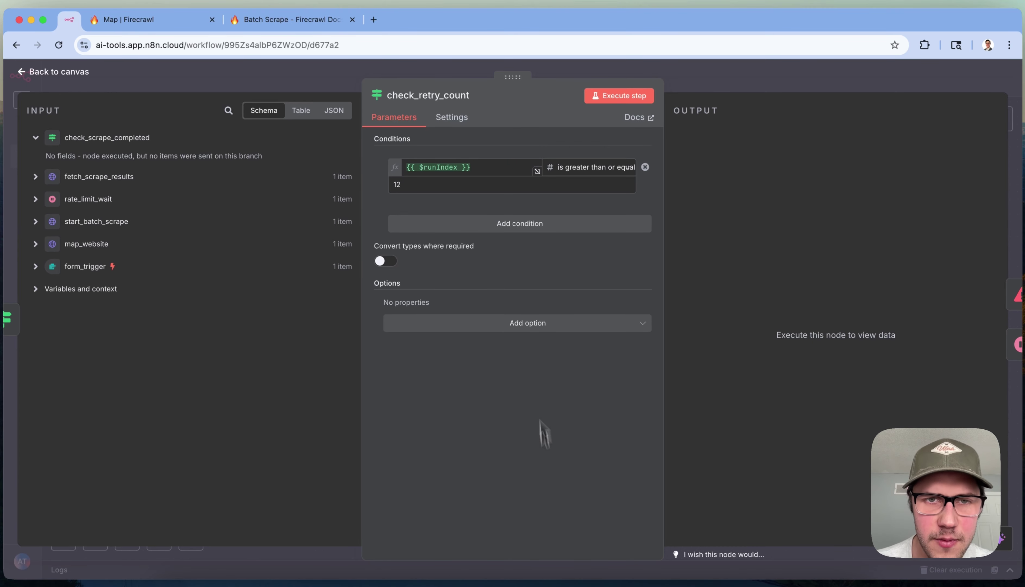
{"action": "triple_click", "coordinate": [501, 165]}
{"action": "left_click", "coordinate": [558, 403]}
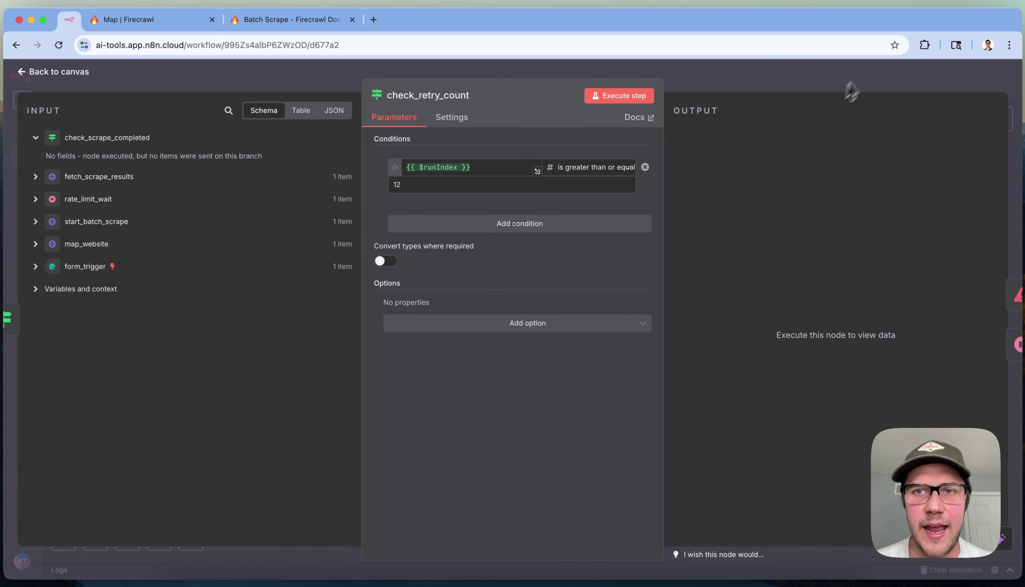
{"action": "left_click", "coordinate": [863, 83]}
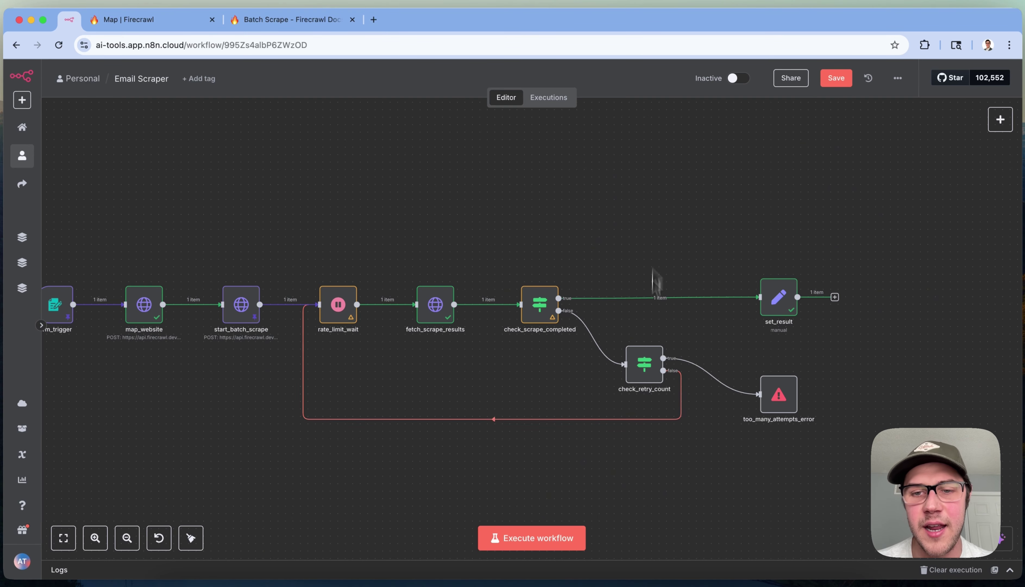
Reopen the check_retry_count node to compare its retry condition with the outgoing branches on the canvas
{"action": "double_click", "coordinate": [653, 378]}
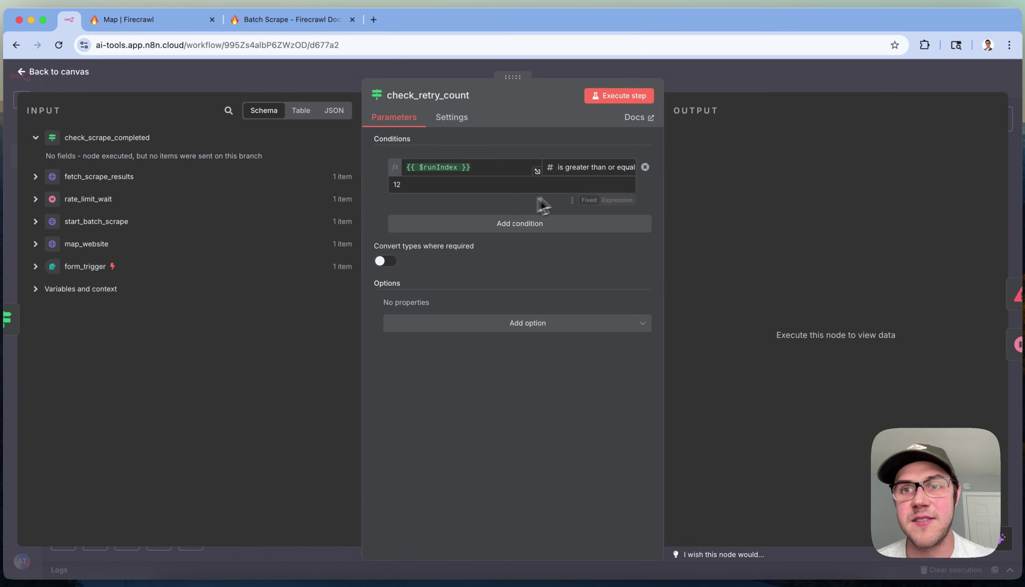
{"action": "left_click", "coordinate": [847, 89]}
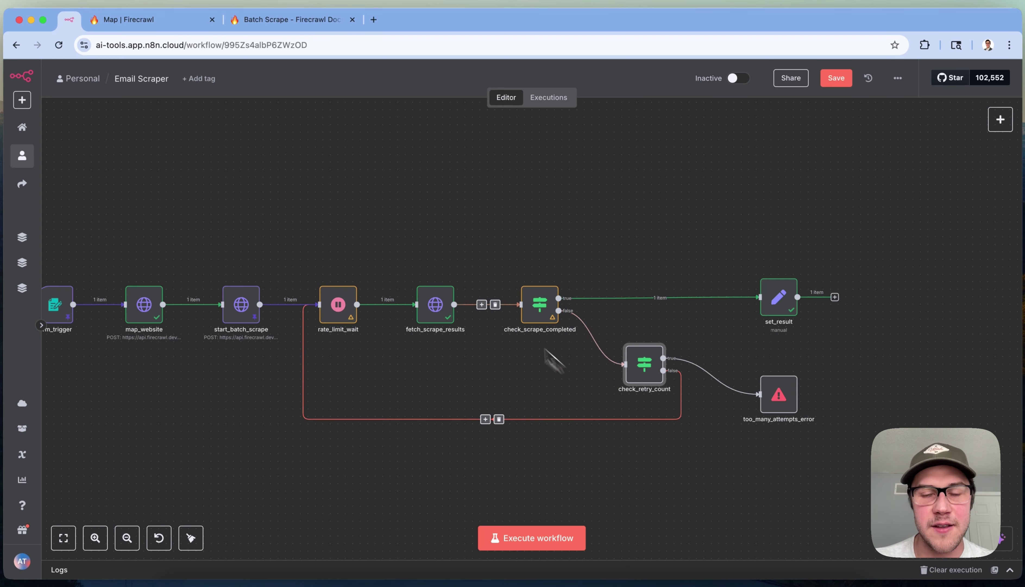
{"action": "double_click", "coordinate": [637, 376]}
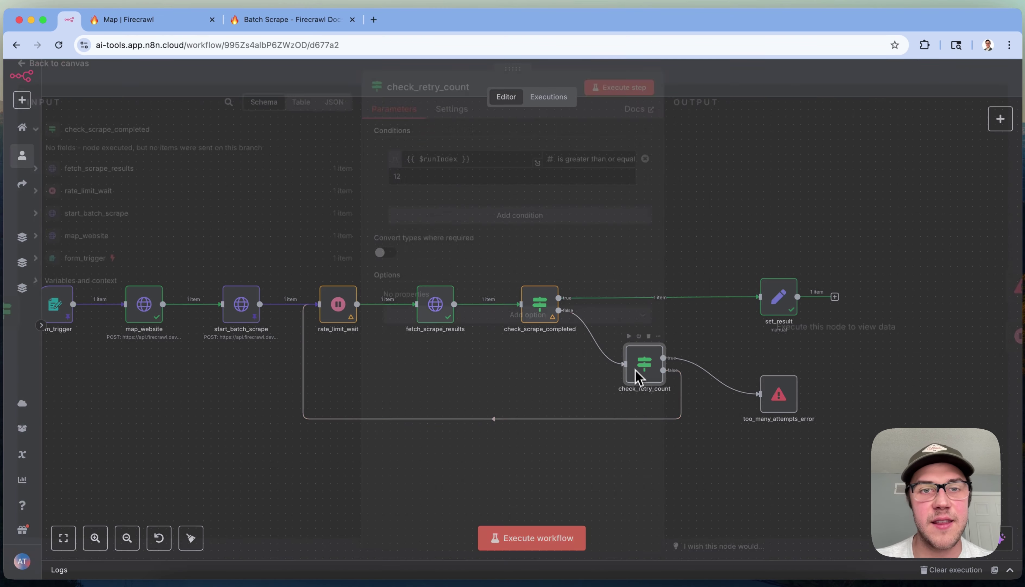
{"action": "left_click", "coordinate": [792, 90]}
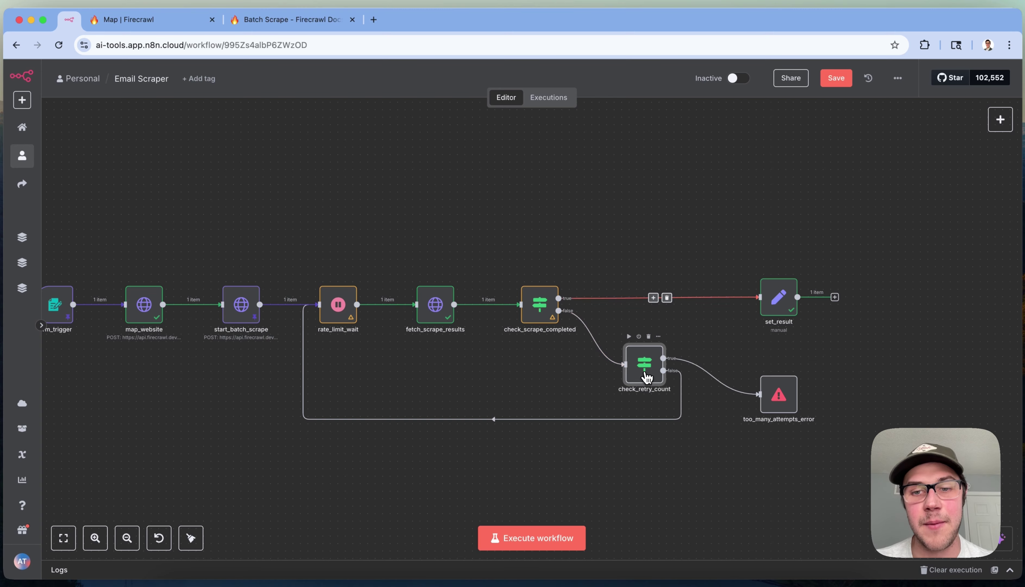
{"action": "double_click", "coordinate": [646, 372]}
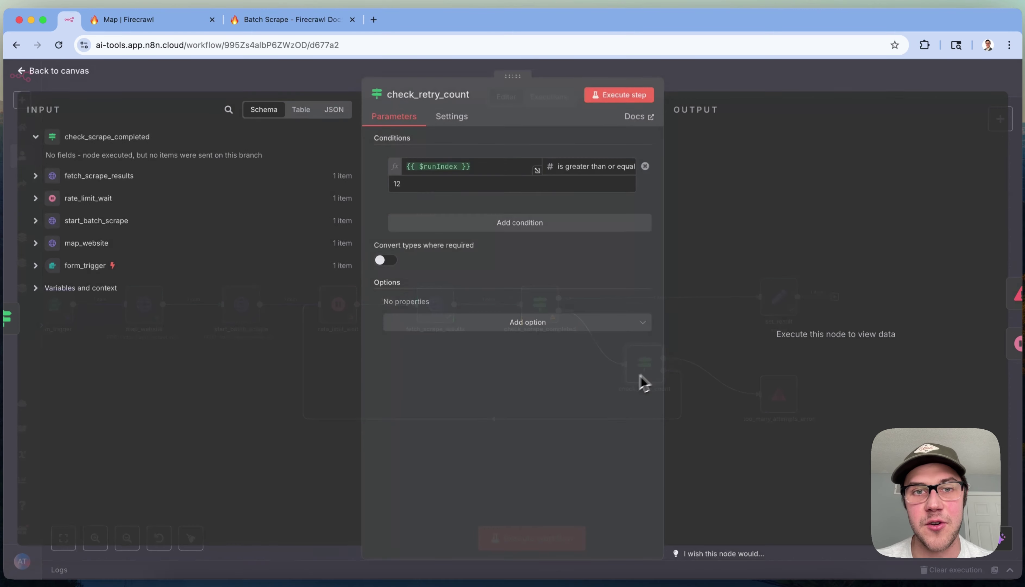
{"action": "left_click", "coordinate": [885, 93]}
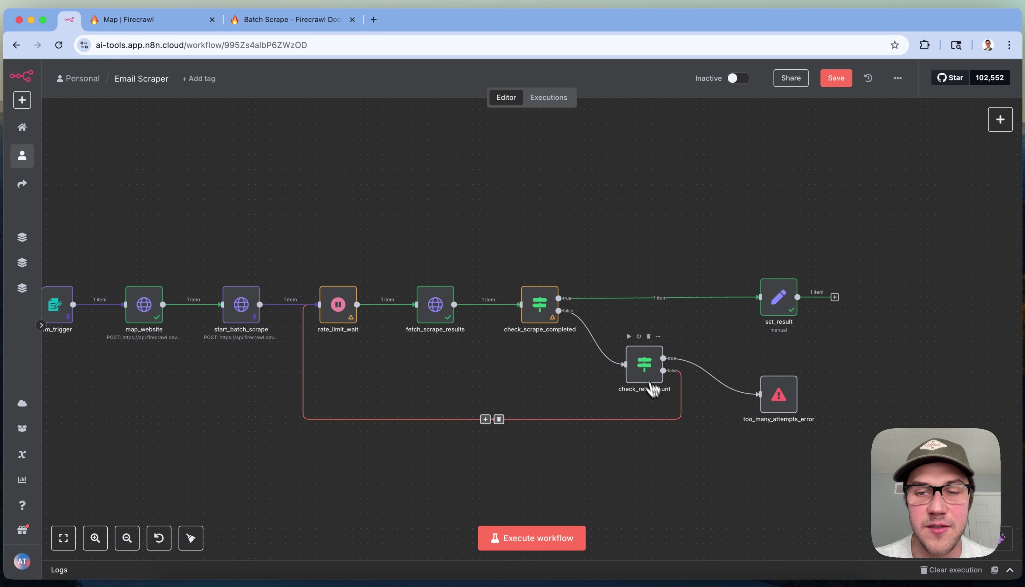
Check the retry limit in check_retry_count and the wait interval in rate_limit_wait, returning to the canvas after each
{"action": "double_click", "coordinate": [642, 368]}
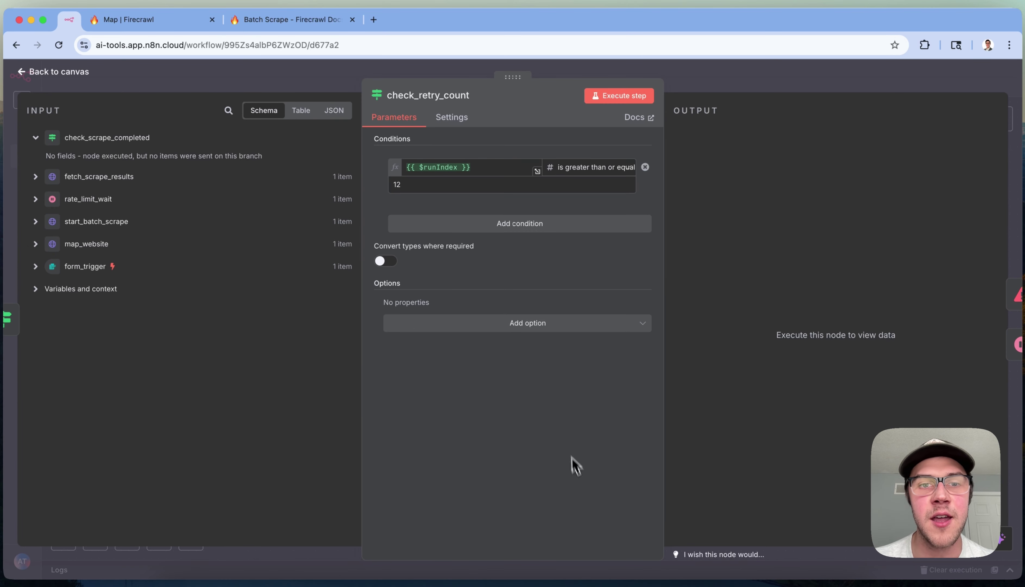
{"action": "left_click", "coordinate": [465, 185]}
{"action": "left_click", "coordinate": [751, 84]}
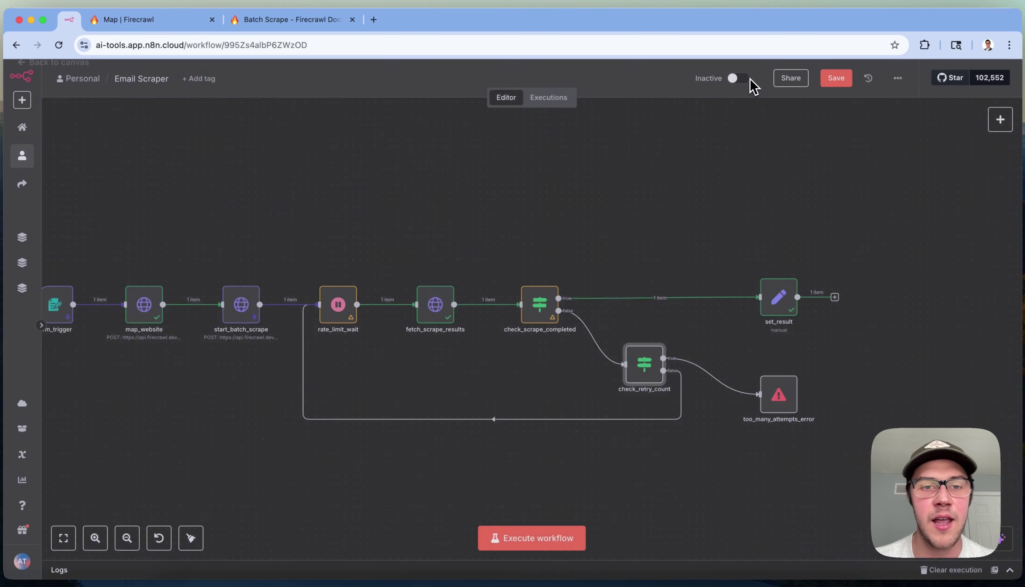
{"action": "double_click", "coordinate": [345, 308]}
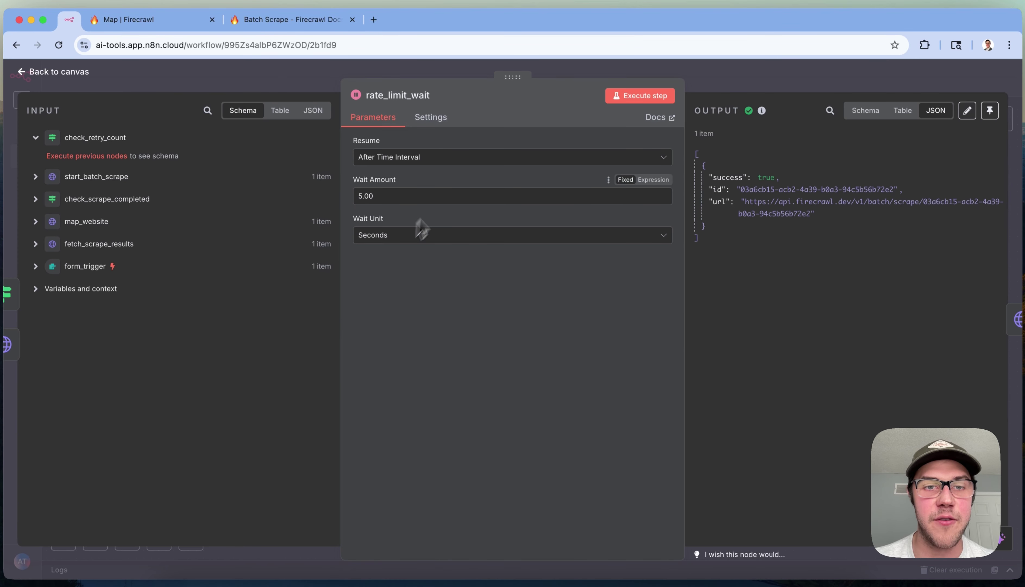
{"action": "left_click", "coordinate": [897, 86]}
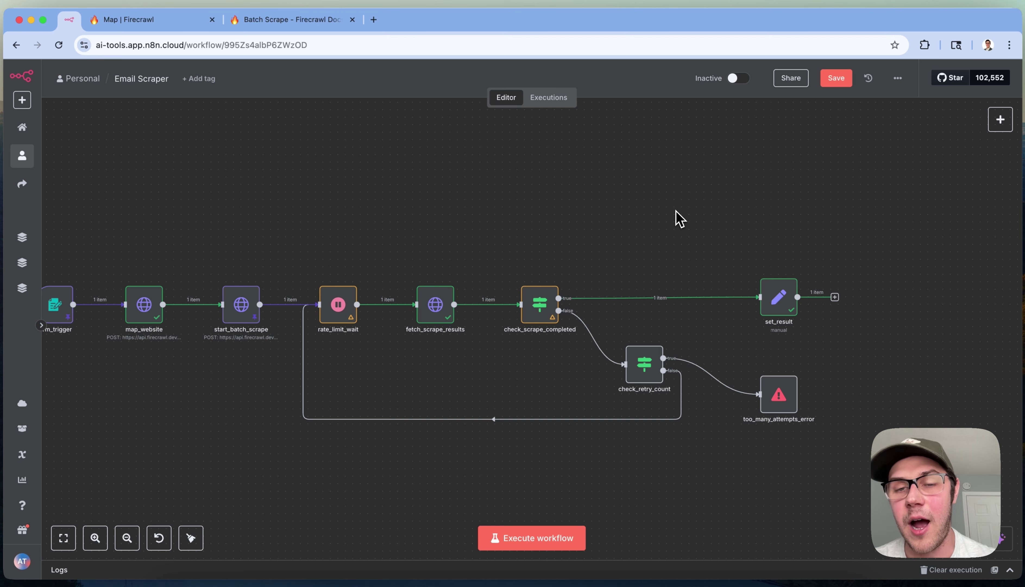
Open the set_result node and examine its scraped_email_addresses expression and JSON output
{"action": "scroll", "coordinate": [679, 219], "scroll_direction": "up", "scroll_amount": 1}
{"action": "scroll", "coordinate": [679, 219], "scroll_direction": "left", "scroll_amount": 1}
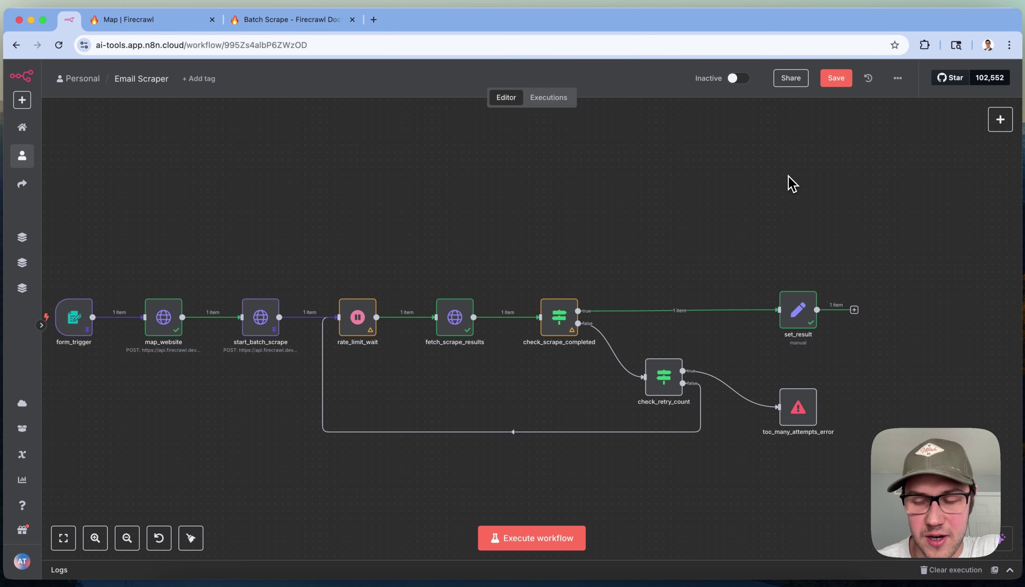
{"action": "scroll", "coordinate": [789, 183], "scroll_direction": "right", "scroll_amount": 5}
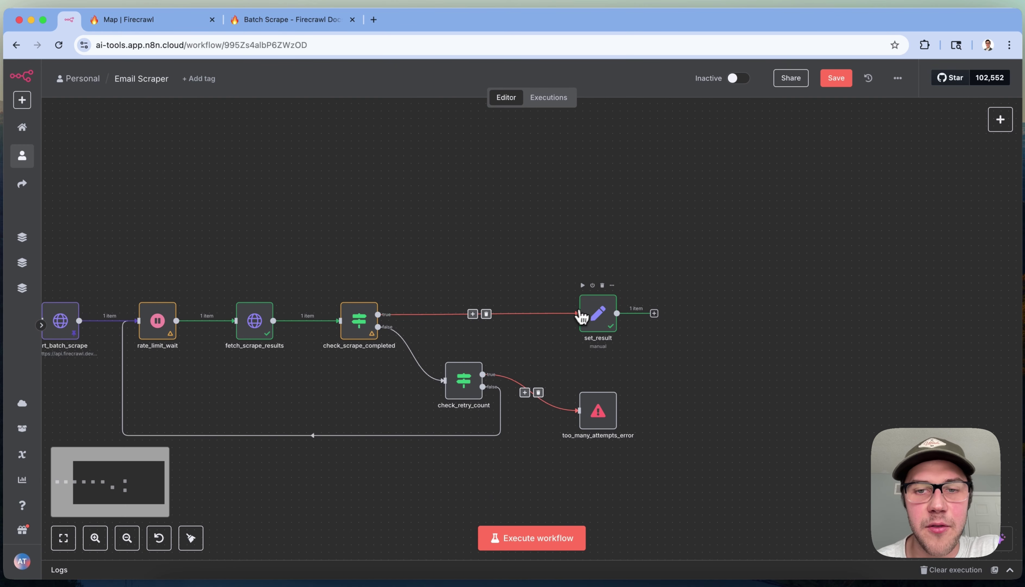
{"action": "double_click", "coordinate": [585, 314]}
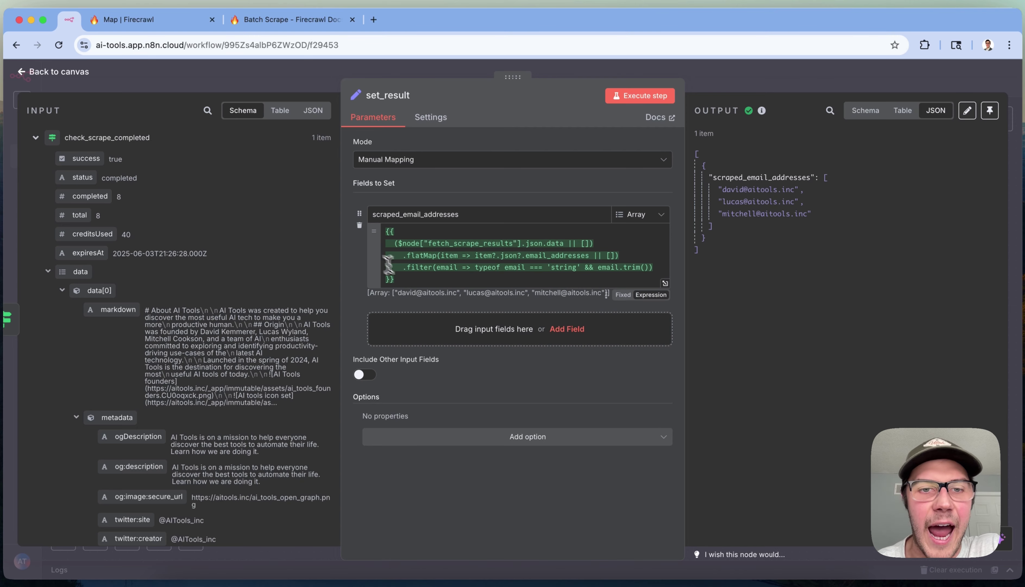
{"action": "left_click", "coordinate": [410, 278]}
{"action": "left_click", "coordinate": [792, 338]}
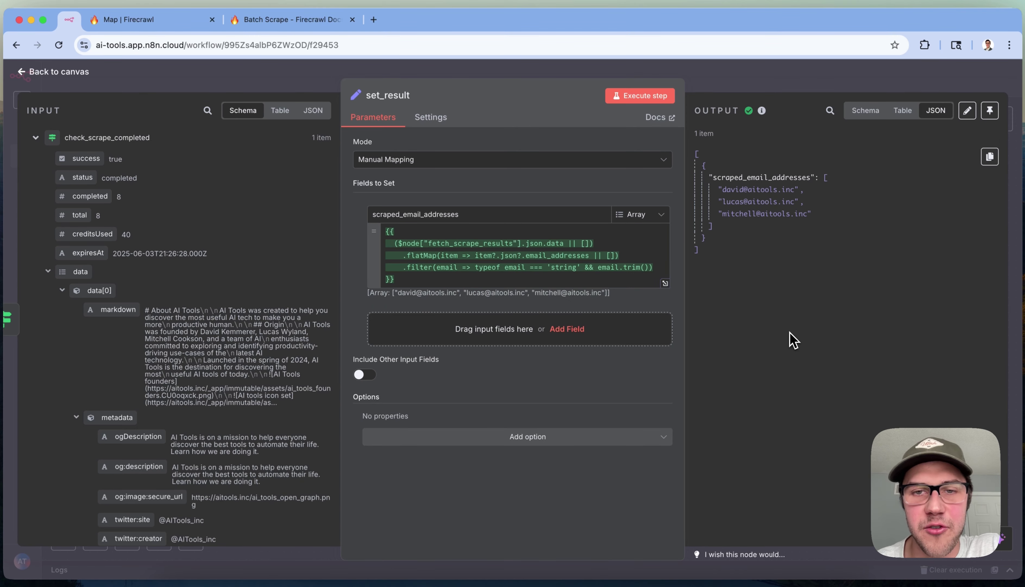
Return to the canvas and add an Edit Fields (Set) node after set_result
{"action": "left_click", "coordinate": [755, 84]}
{"action": "left_click", "coordinate": [1001, 120]}
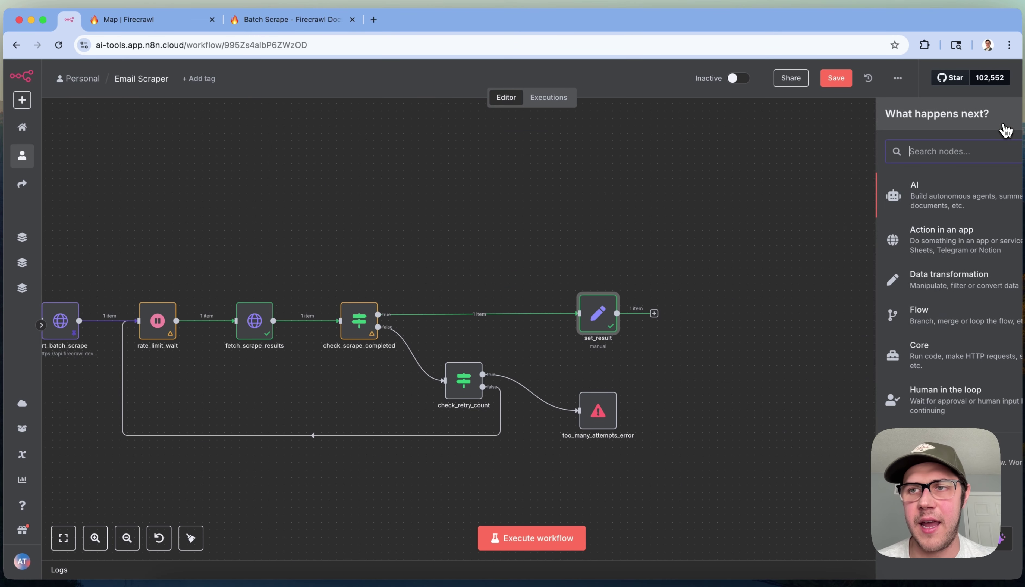
{"action": "type", "text": "setf"}
{"action": "key", "text": "BackSpace"}
{"action": "key", "text": "BackSpace"}
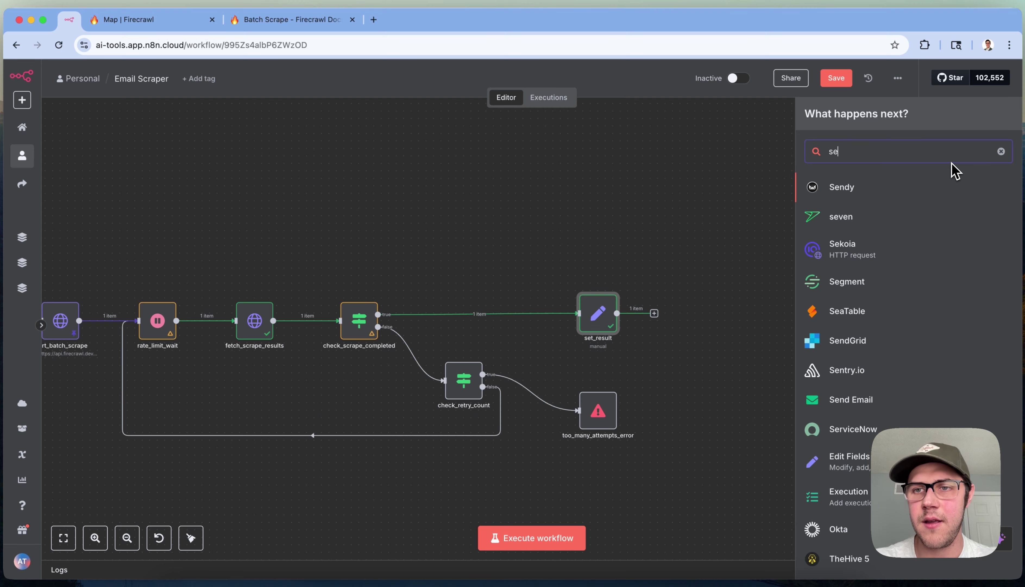
{"action": "key", "text": "BackSpace"}
{"action": "type", "text": "et"}
{"action": "left_click_drag", "start_coordinate": [923, 199], "coordinate": [645, 195]}
Switch the Edit Fields node's mode to JSON and back to Manual Mapping, and delete the node from the canvas
{"action": "left_click", "coordinate": [408, 168]}
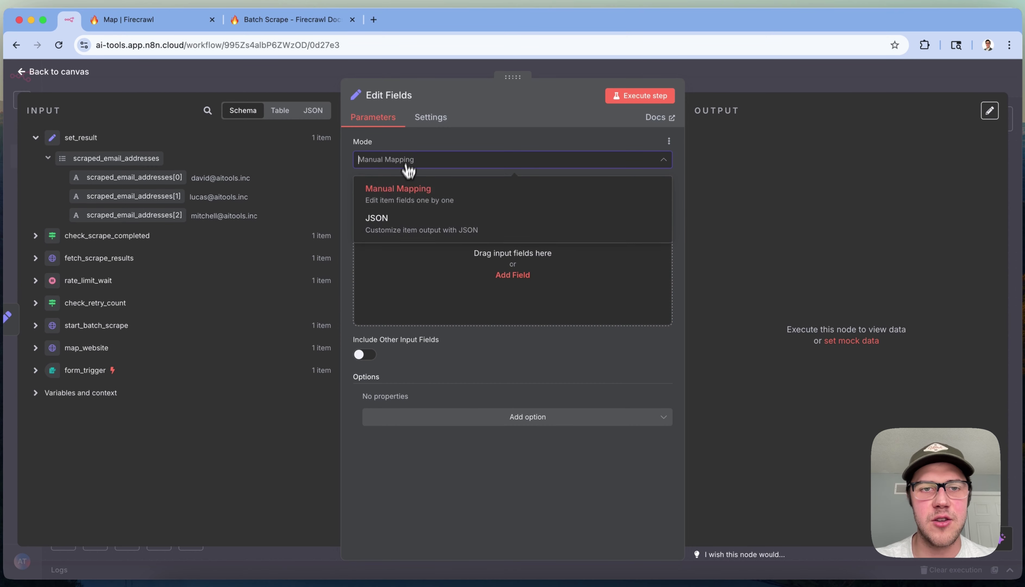
{"action": "left_click", "coordinate": [413, 220]}
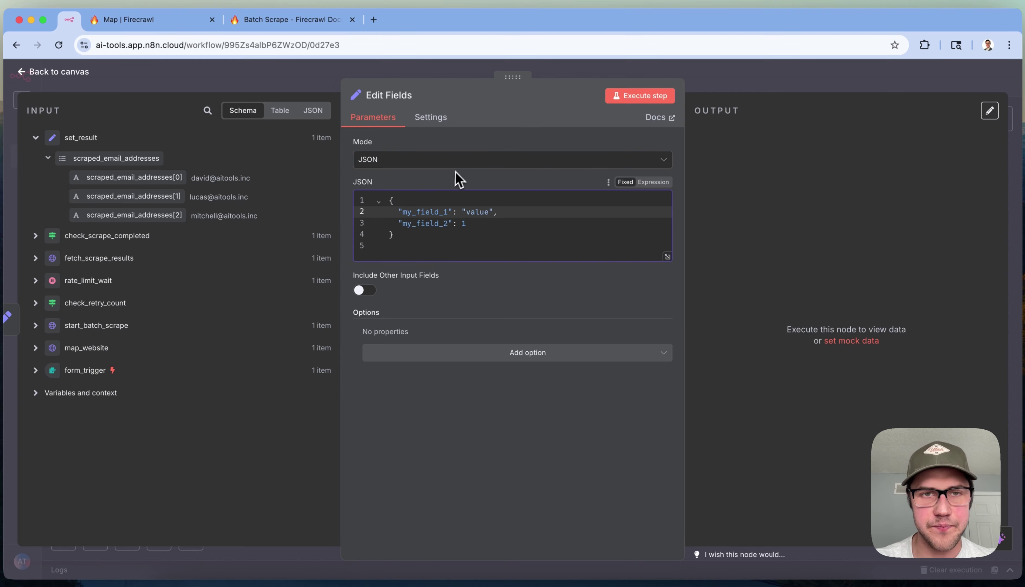
{"action": "left_click", "coordinate": [461, 165]}
{"action": "left_click", "coordinate": [451, 188]}
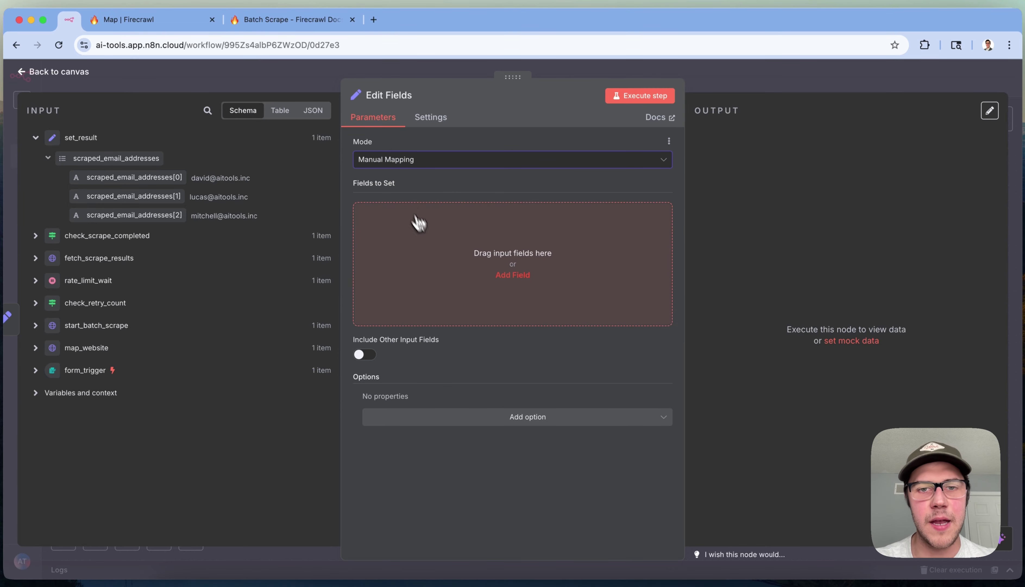
{"action": "left_click", "coordinate": [832, 84]}
{"action": "key", "text": "Delete"}
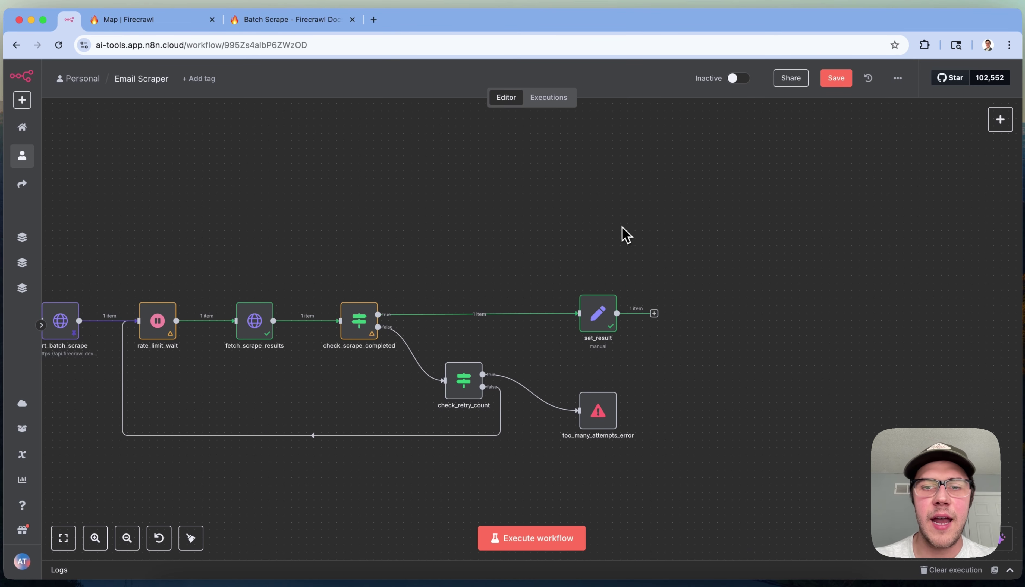
Reopen the set_result node and compare its scraped_email_addresses expression with the resulting JSON array
{"action": "double_click", "coordinate": [599, 315]}
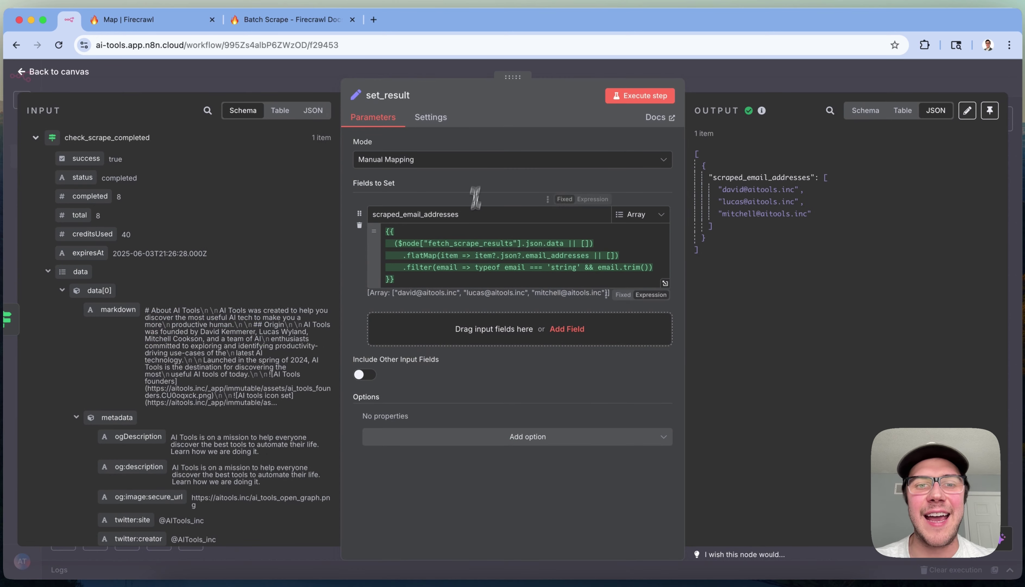
{"action": "left_click", "coordinate": [482, 260]}
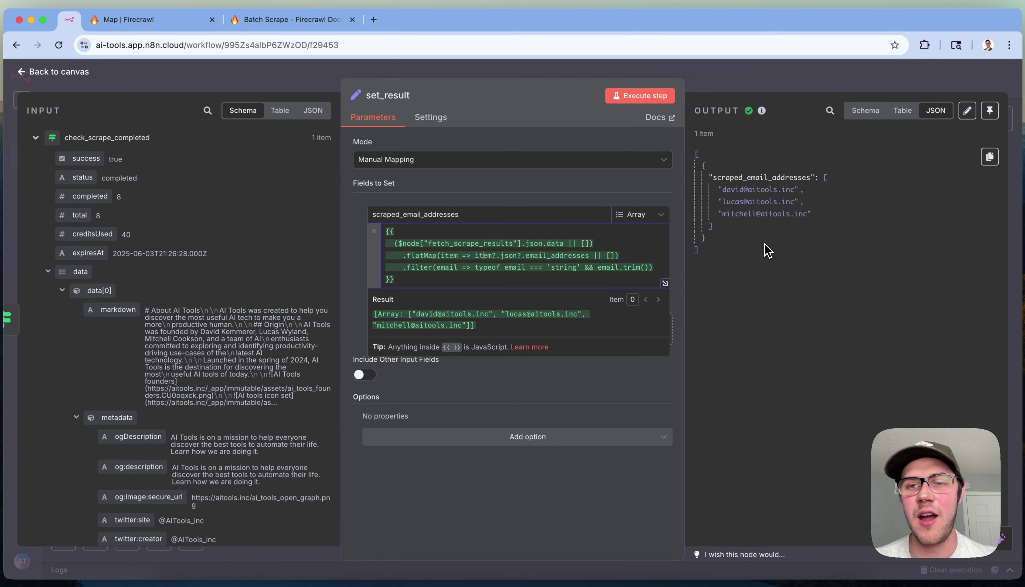
{"action": "left_click_drag", "start_coordinate": [766, 245], "coordinate": [706, 175]}
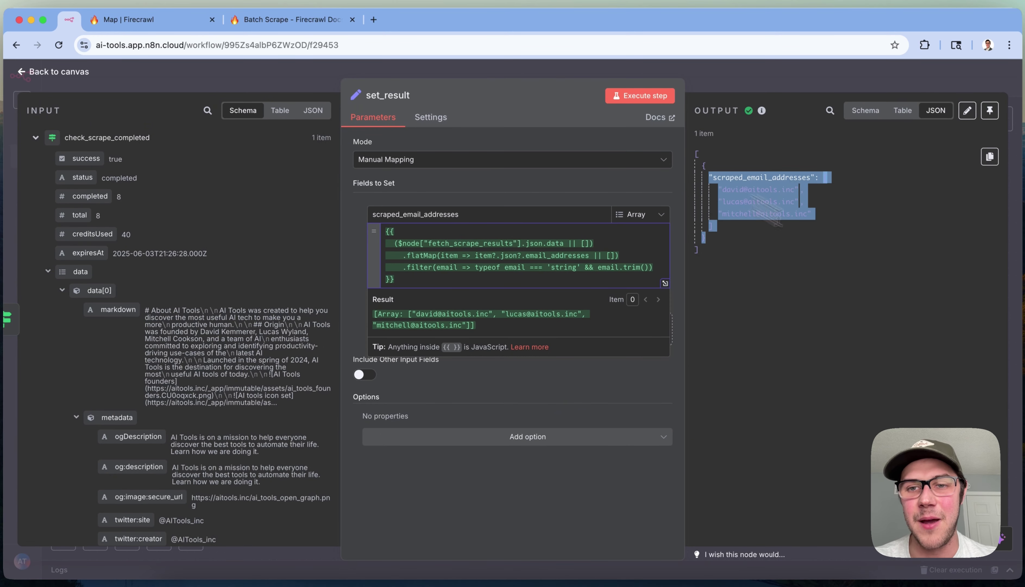
{"action": "left_click", "coordinate": [903, 290]}
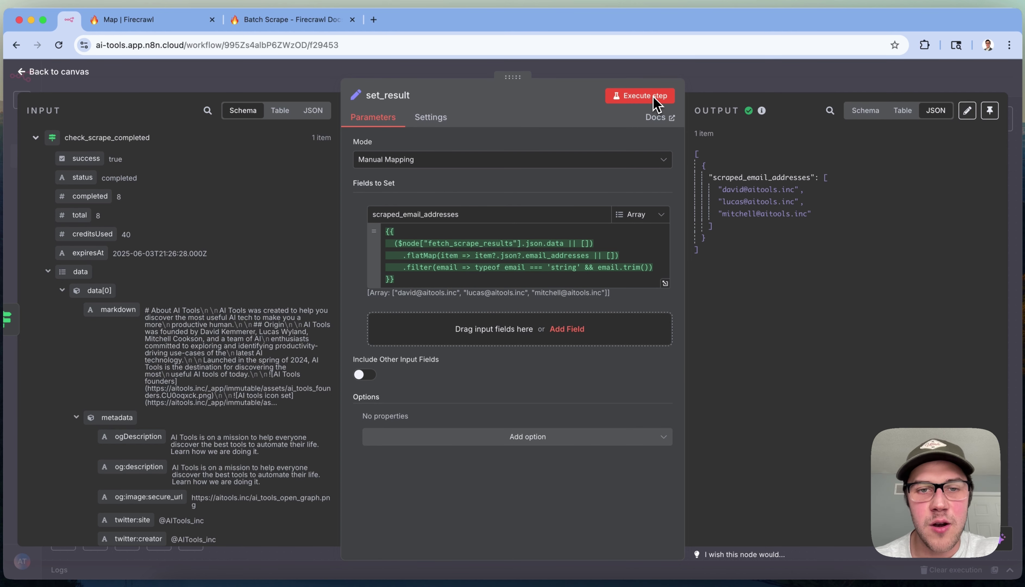
Examine the fetch_scrape_results reference and the filter line in set_result's expression, and return to the canvas
{"action": "left_click", "coordinate": [422, 253]}
{"action": "double_click", "coordinate": [457, 244]}
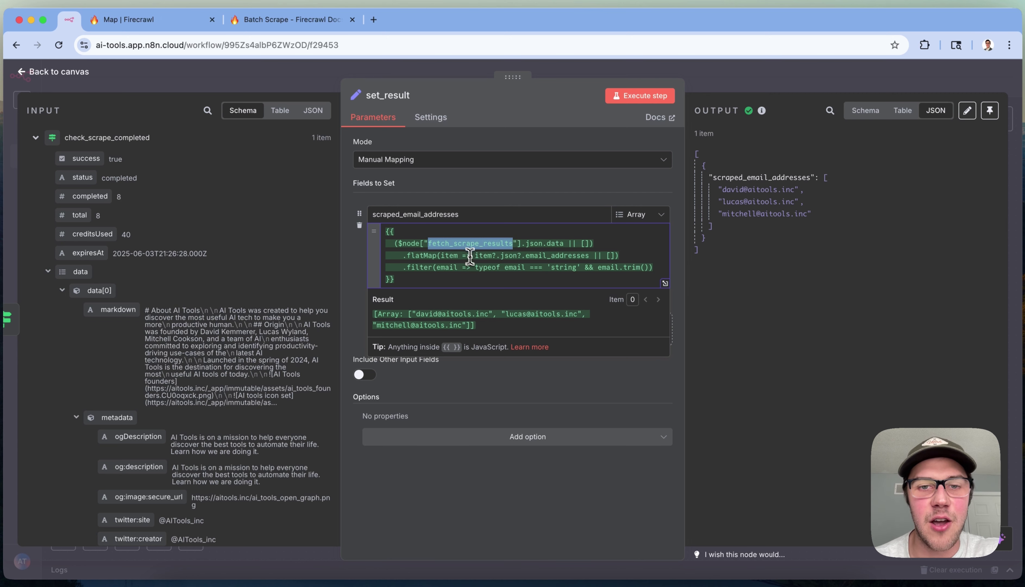
{"action": "left_click", "coordinate": [475, 267]}
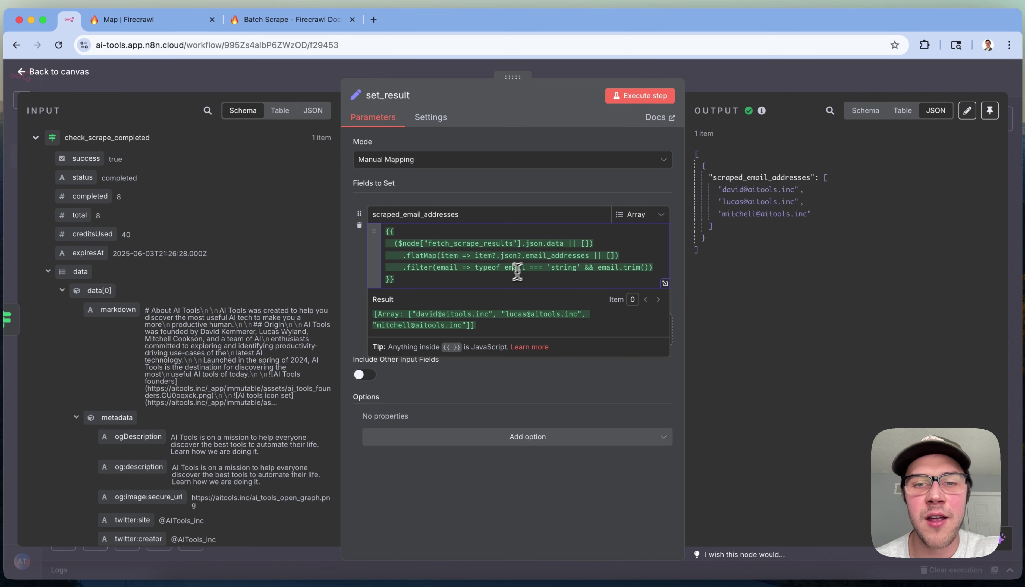
{"action": "left_click", "coordinate": [942, 77]}
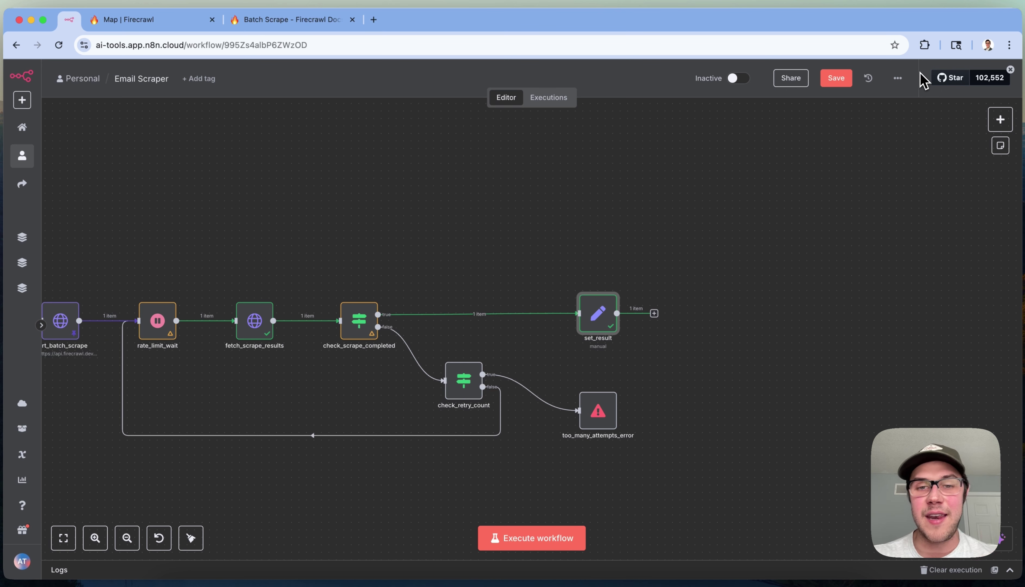
{"action": "left_click", "coordinate": [812, 280]}
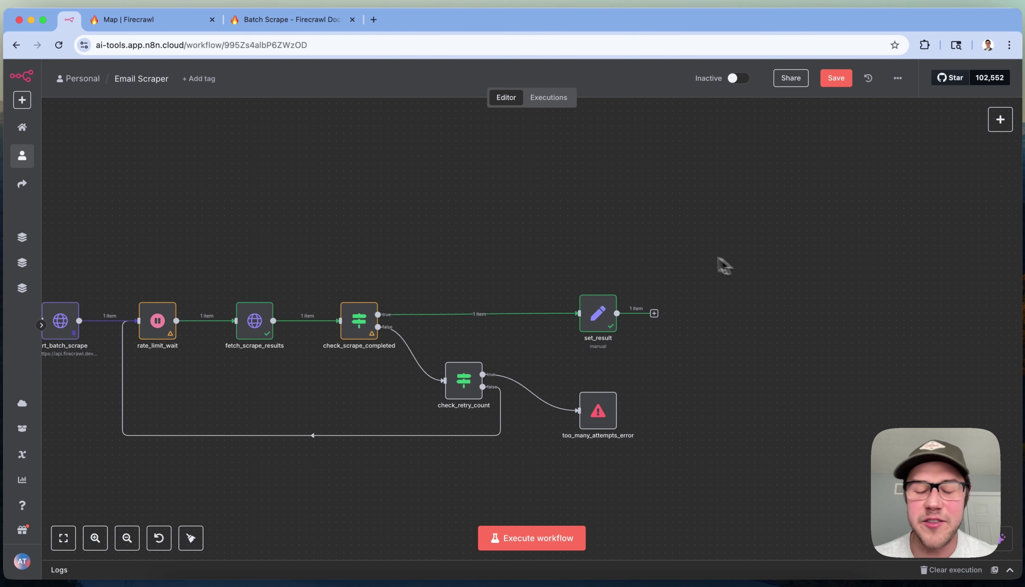
Look through the full JSON output of the fetch_scrape_results node, and return to the set_result node
{"action": "scroll", "coordinate": [333, 287], "scroll_direction": "left", "scroll_amount": 2}
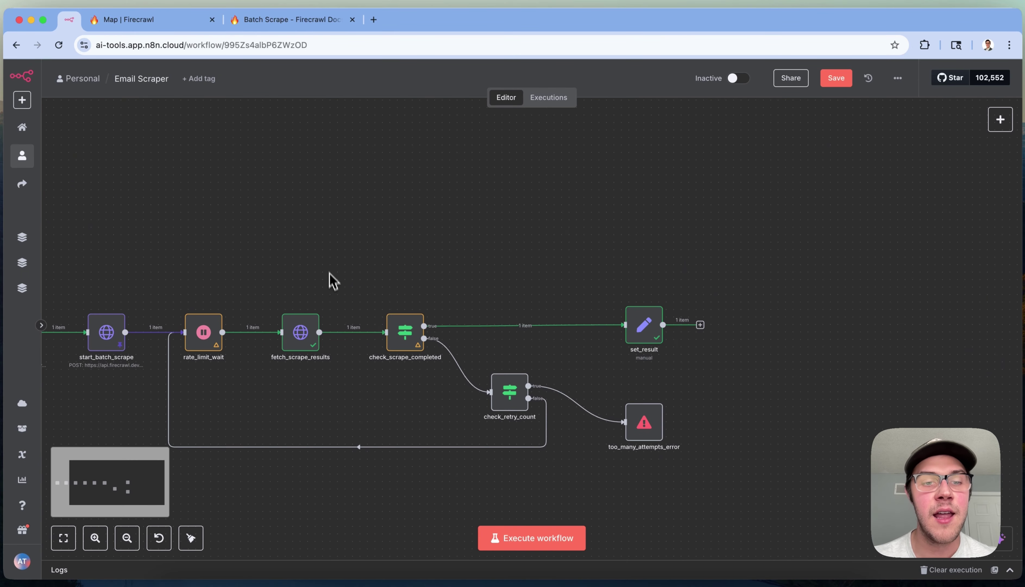
{"action": "double_click", "coordinate": [292, 348]}
{"action": "scroll", "coordinate": [885, 301], "scroll_direction": "down", "scroll_amount": 10}
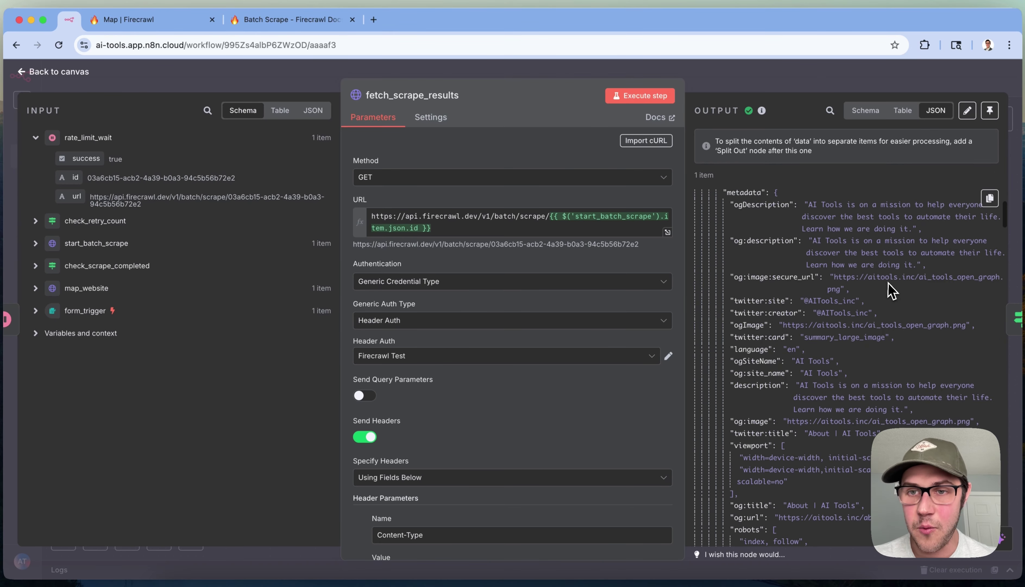
{"action": "scroll", "coordinate": [884, 312], "scroll_direction": "down", "scroll_amount": 15}
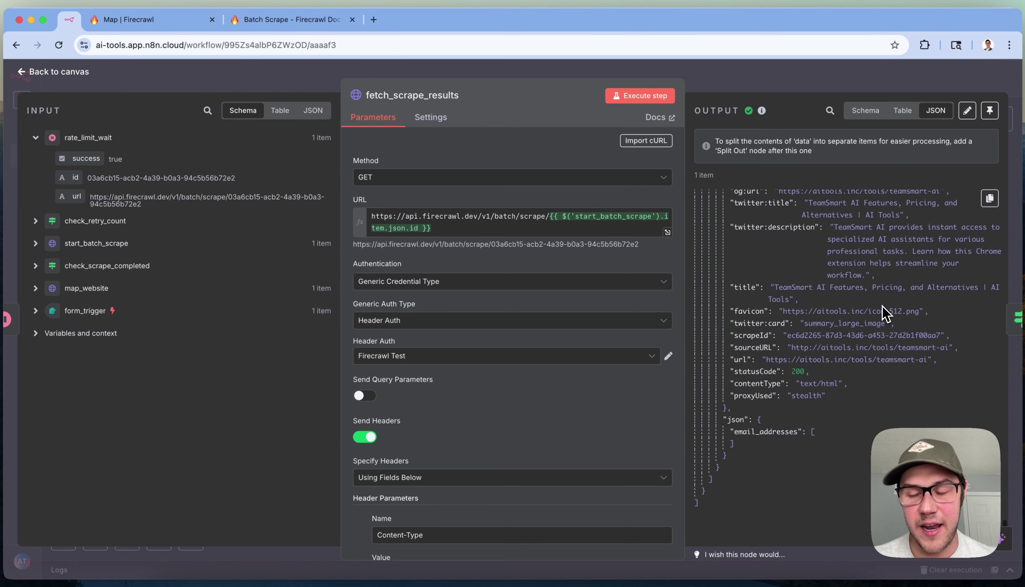
{"action": "scroll", "coordinate": [883, 236], "scroll_direction": "up", "scroll_amount": 15}
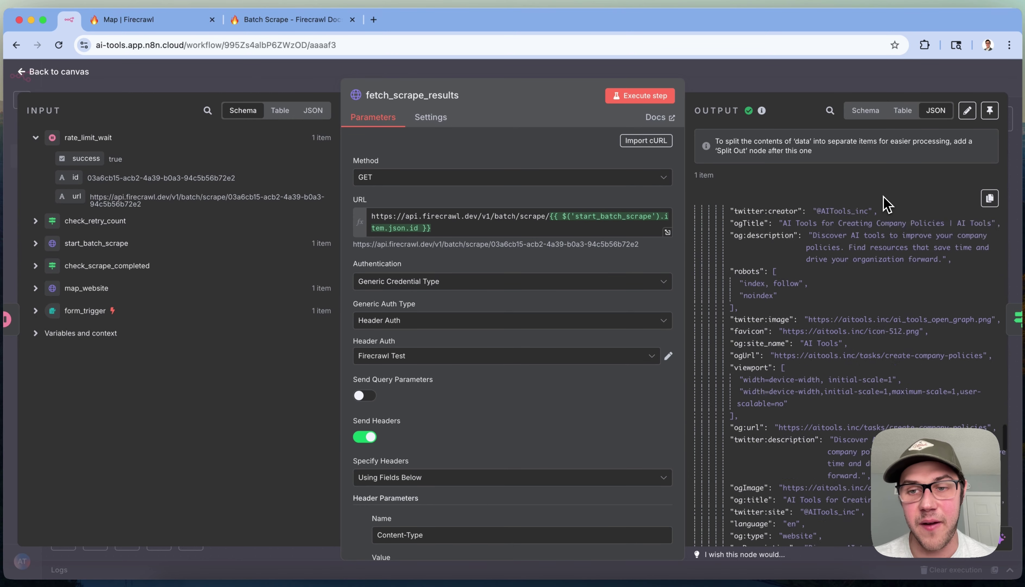
{"action": "left_click", "coordinate": [856, 76]}
{"action": "double_click", "coordinate": [650, 331]}
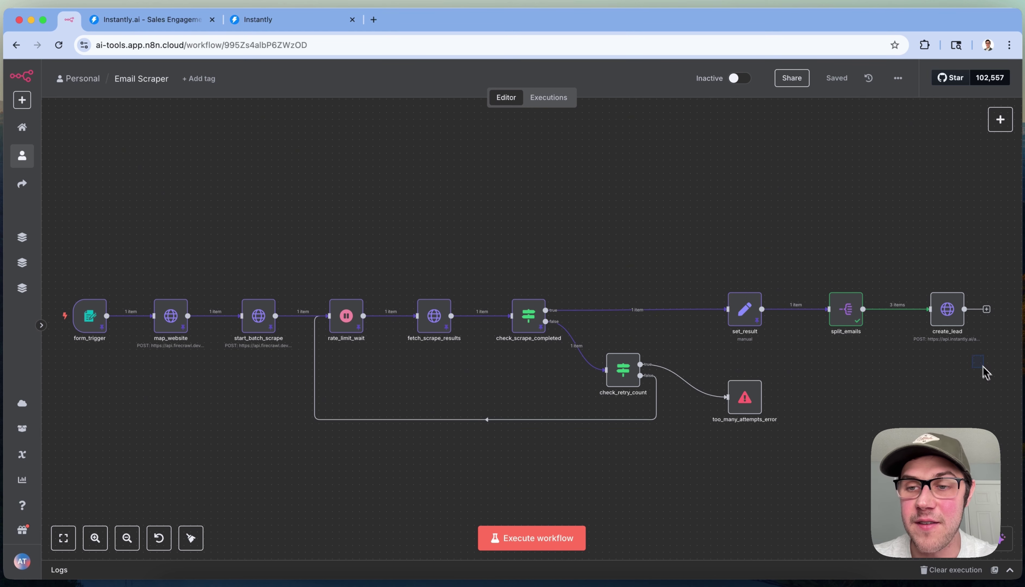
Point out the split_emails and create_lead nodes at the end of the workflow, and switch to the Instantly homepage
{"action": "left_click_drag", "start_coordinate": [984, 367], "coordinate": [806, 251]}
{"action": "left_click", "coordinate": [907, 231]}
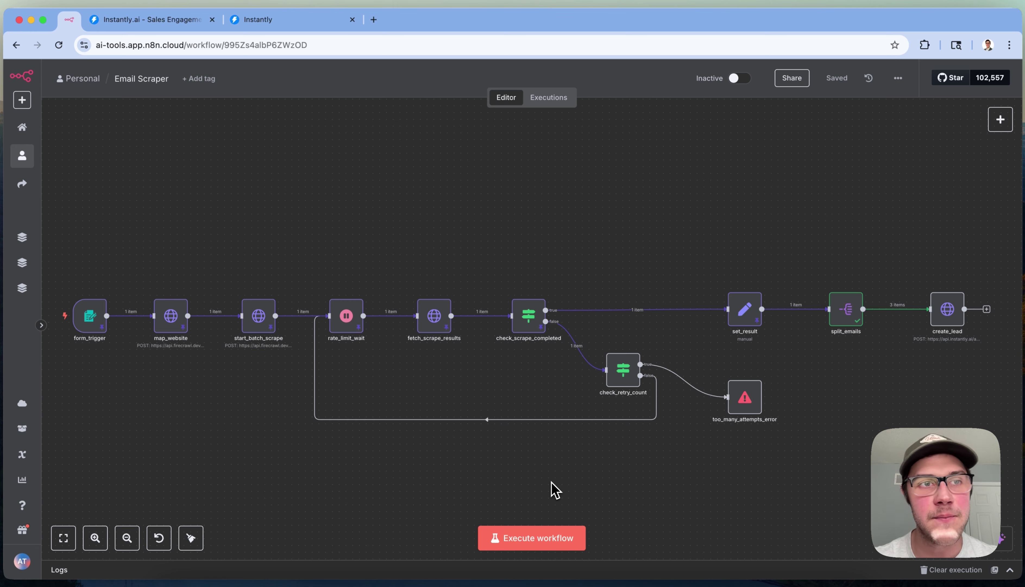
{"action": "left_click", "coordinate": [192, 21]}
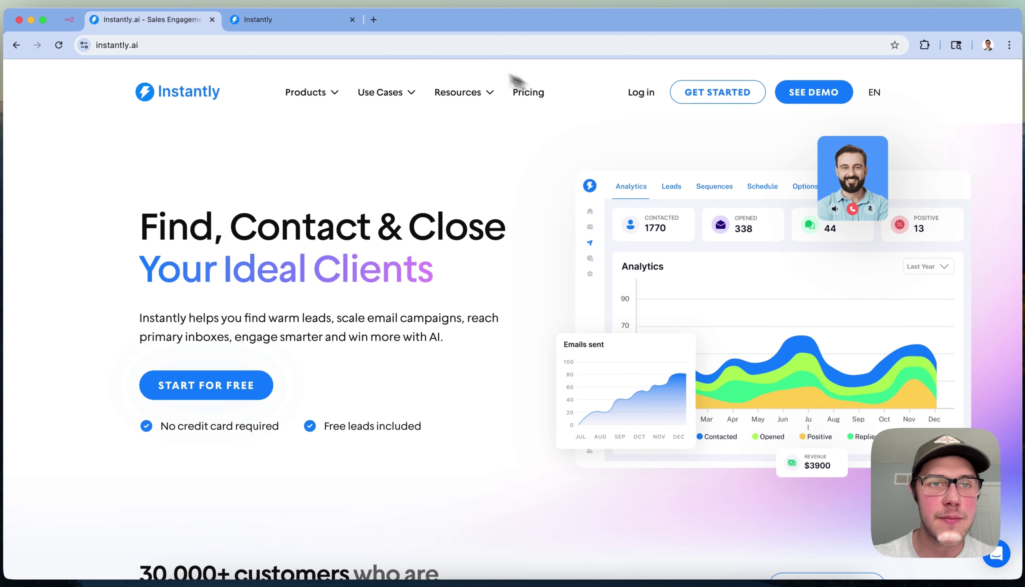
Switch to the Instantly app and open the analytics of the Product Hunt Launches campaign
{"action": "left_click", "coordinate": [326, 30]}
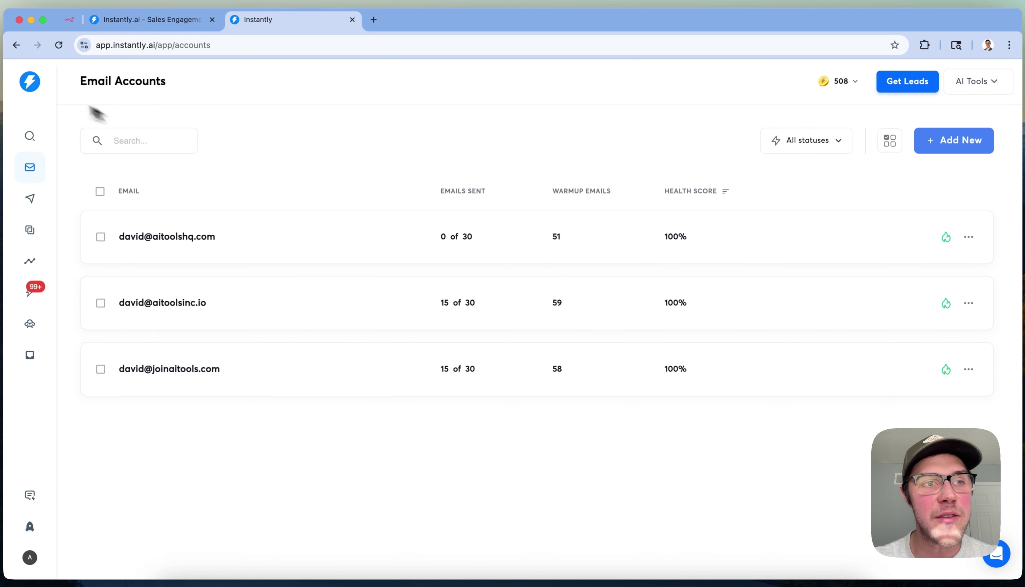
{"action": "left_click", "coordinate": [37, 200]}
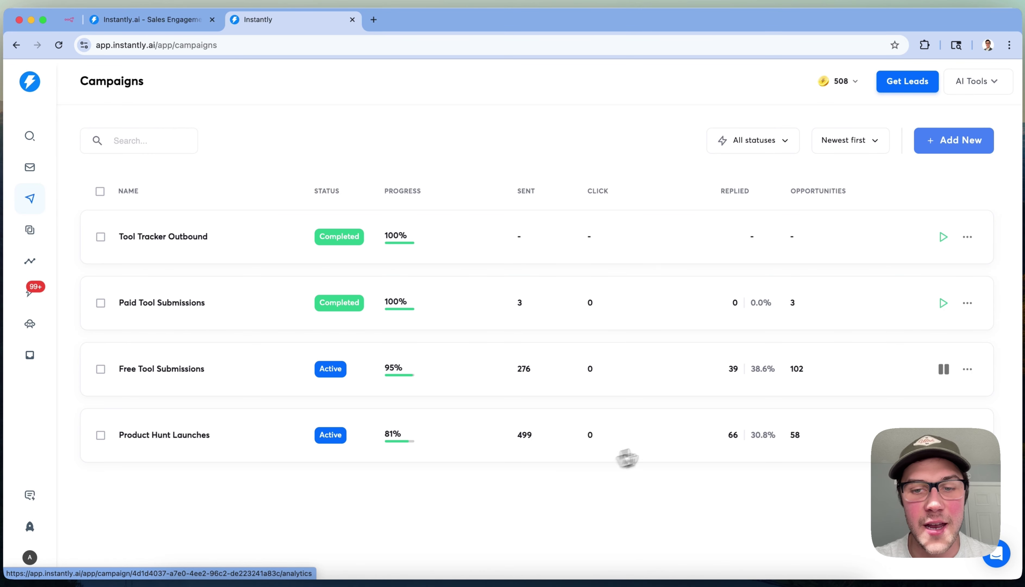
{"action": "left_click", "coordinate": [671, 442]}
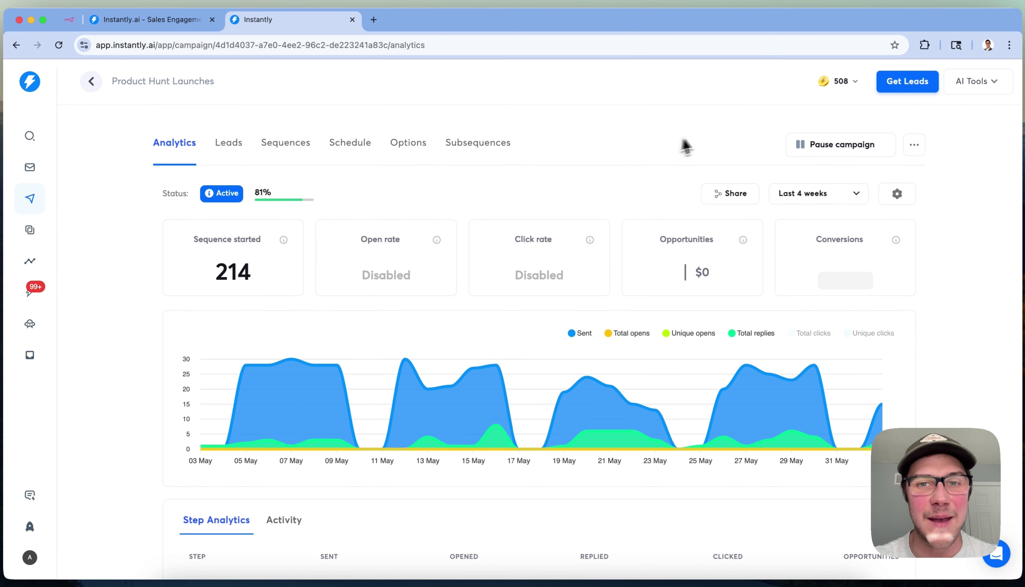
Open the Product Hunt Launches campaign's sequences and display variant A of the Step 1 email
{"action": "left_click", "coordinate": [299, 146]}
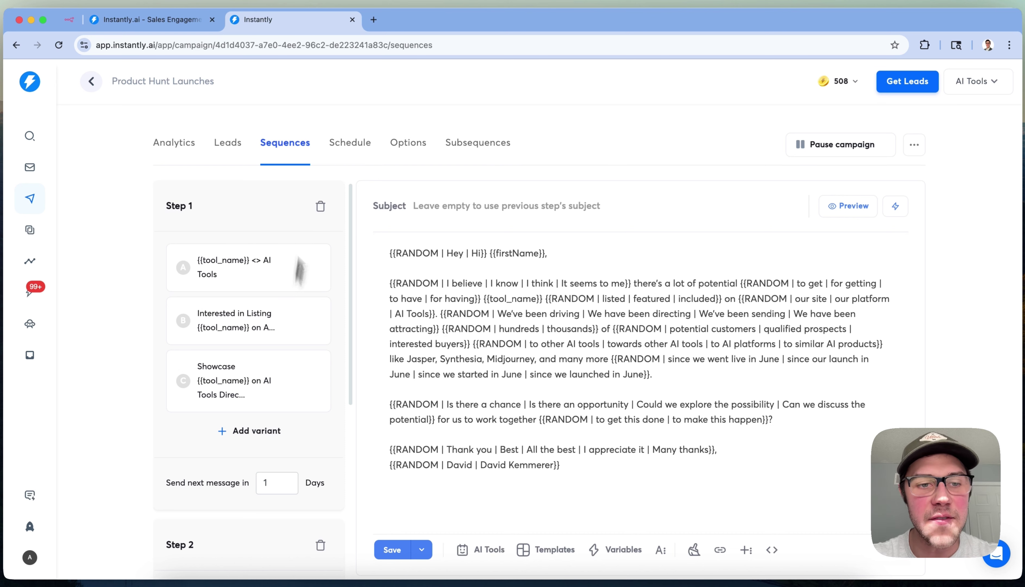
{"action": "scroll", "coordinate": [266, 254], "scroll_direction": "down", "scroll_amount": 8}
{"action": "scroll", "coordinate": [247, 268], "scroll_direction": "up", "scroll_amount": 8}
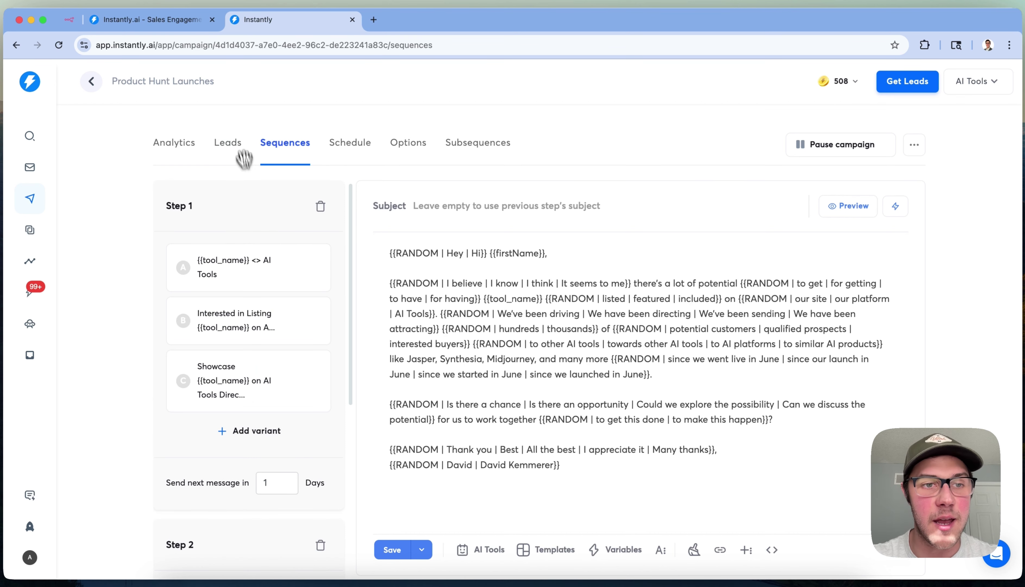
{"action": "left_click", "coordinate": [216, 212]}
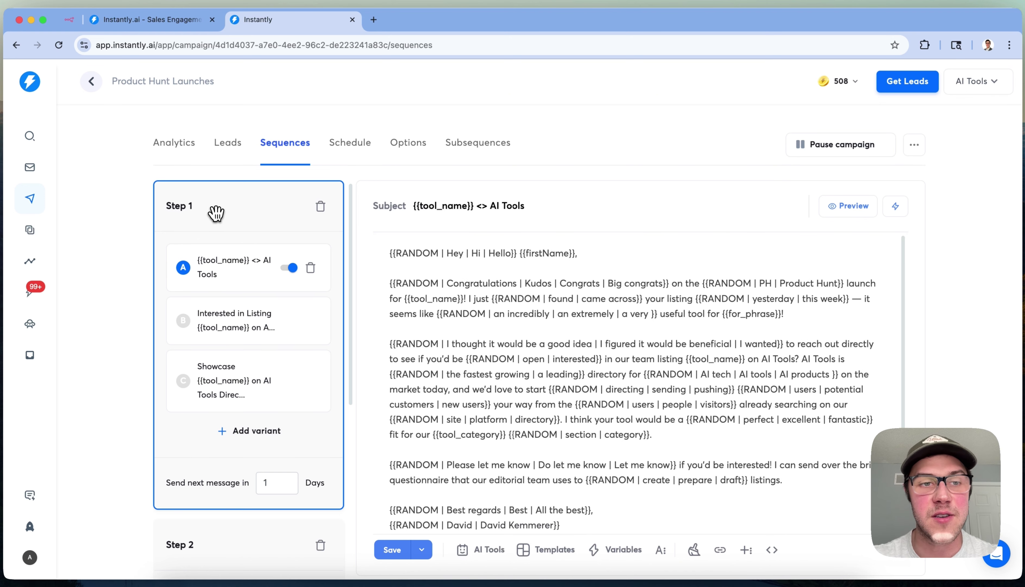
Open the preview of the Step 1 email and examine its greeting and personalized opening paragraph
{"action": "left_click", "coordinate": [850, 205]}
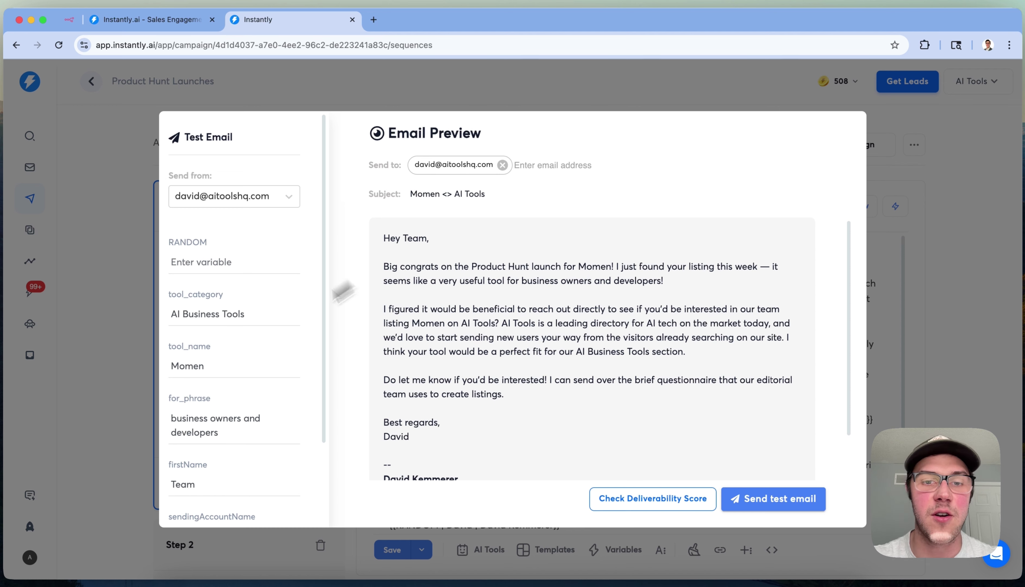
{"action": "left_click_drag", "start_coordinate": [699, 291], "coordinate": [338, 268]}
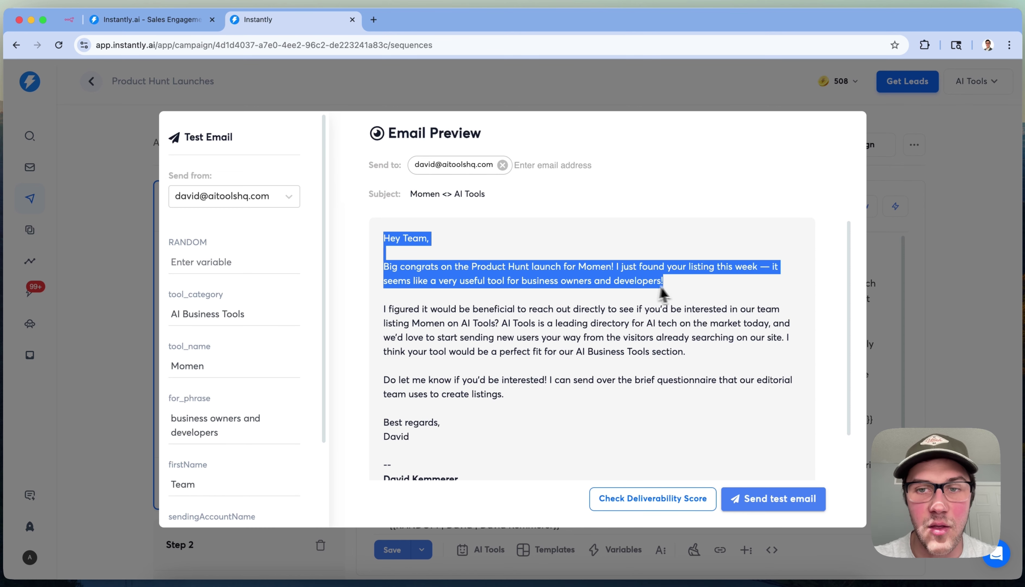
{"action": "left_click", "coordinate": [642, 281]}
{"action": "left_click_drag", "start_coordinate": [696, 290], "coordinate": [485, 281]}
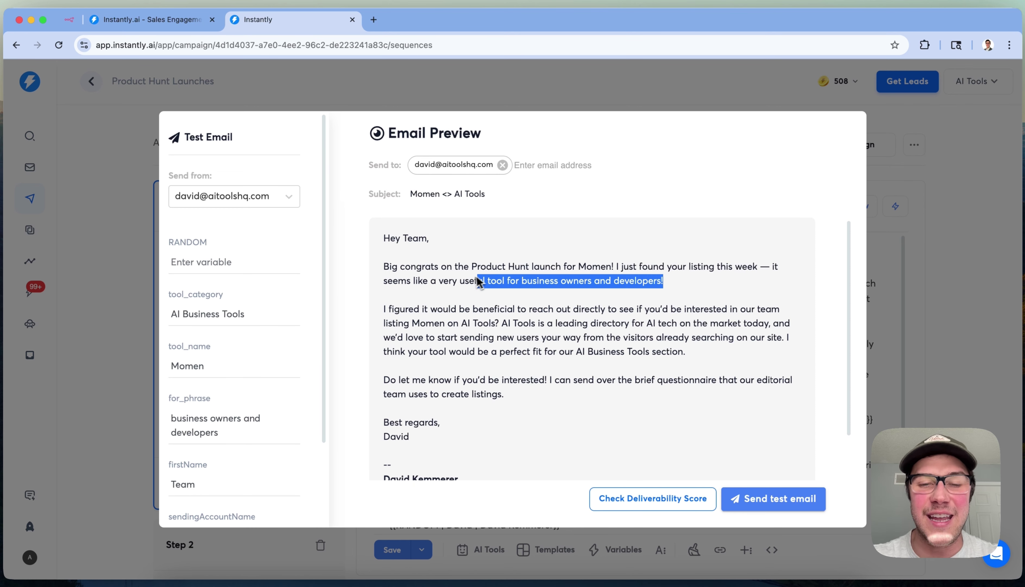
{"action": "left_click", "coordinate": [733, 298]}
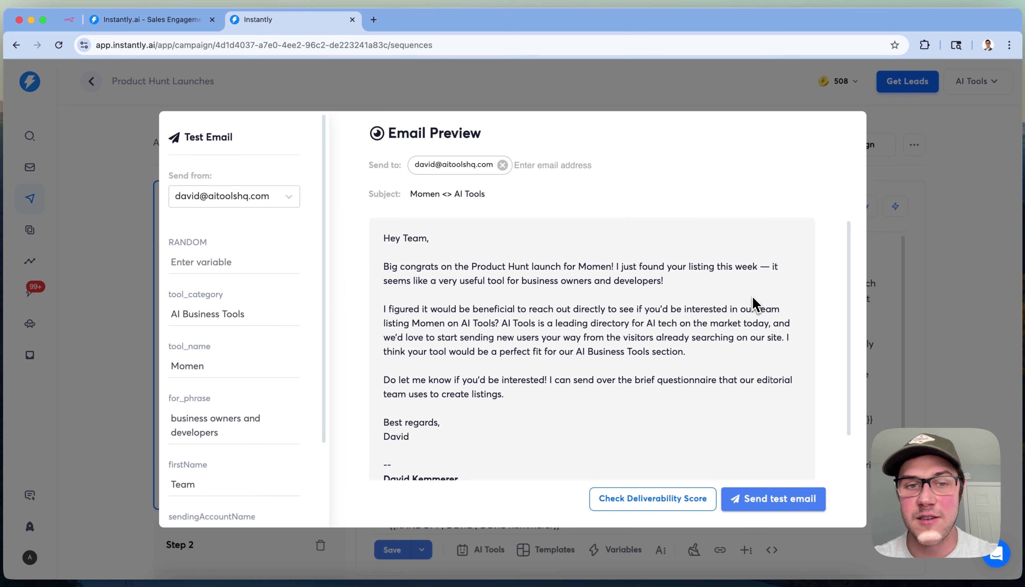
Examine the listing pitch and the closing questionnaire offer in the email preview, highlighting each paragraph
{"action": "scroll", "coordinate": [751, 305], "scroll_direction": "down", "scroll_amount": 1}
{"action": "left_click_drag", "start_coordinate": [716, 337], "coordinate": [381, 302]}
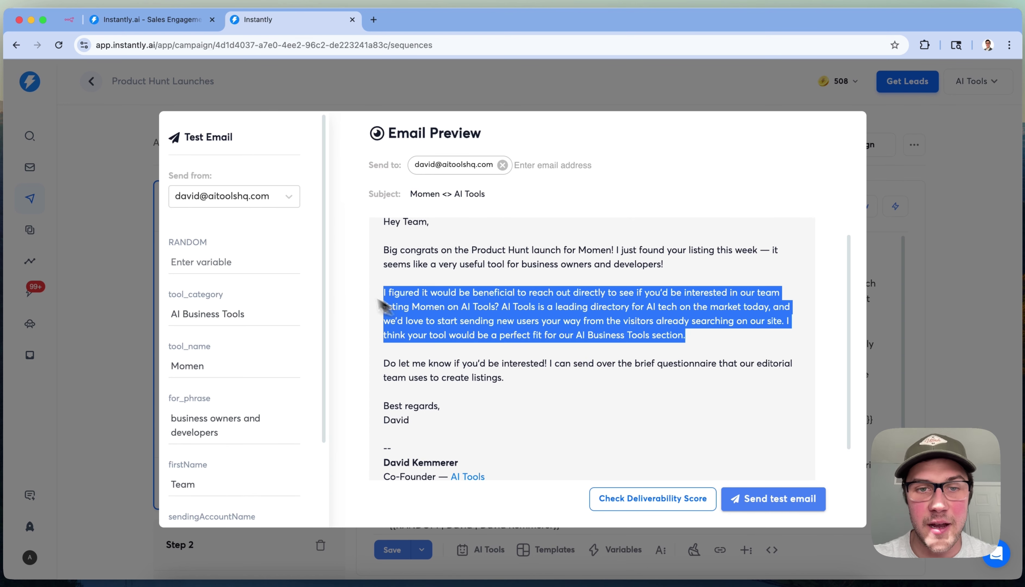
{"action": "left_click", "coordinate": [752, 427]}
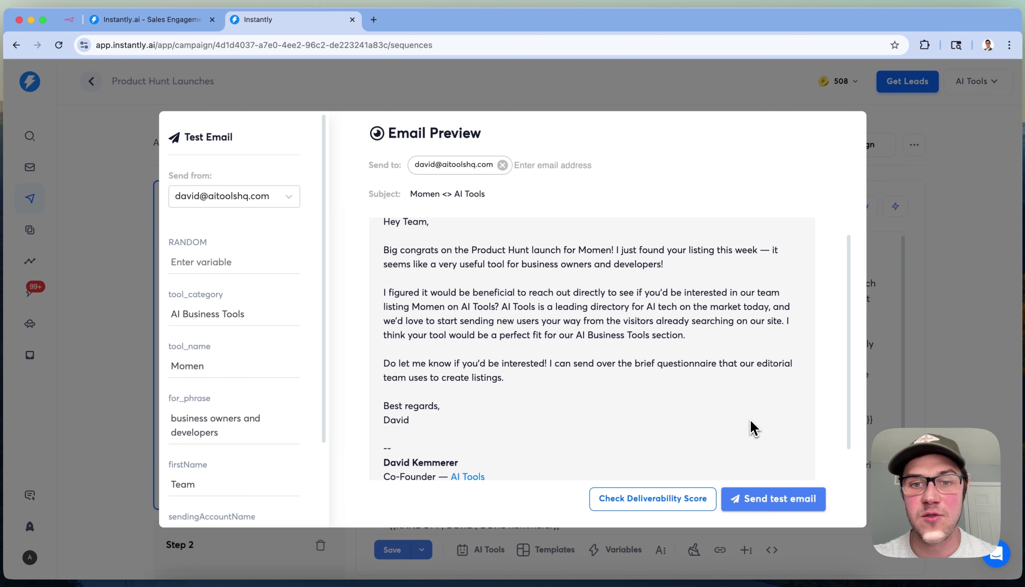
{"action": "scroll", "coordinate": [752, 428], "scroll_direction": "down", "scroll_amount": 2}
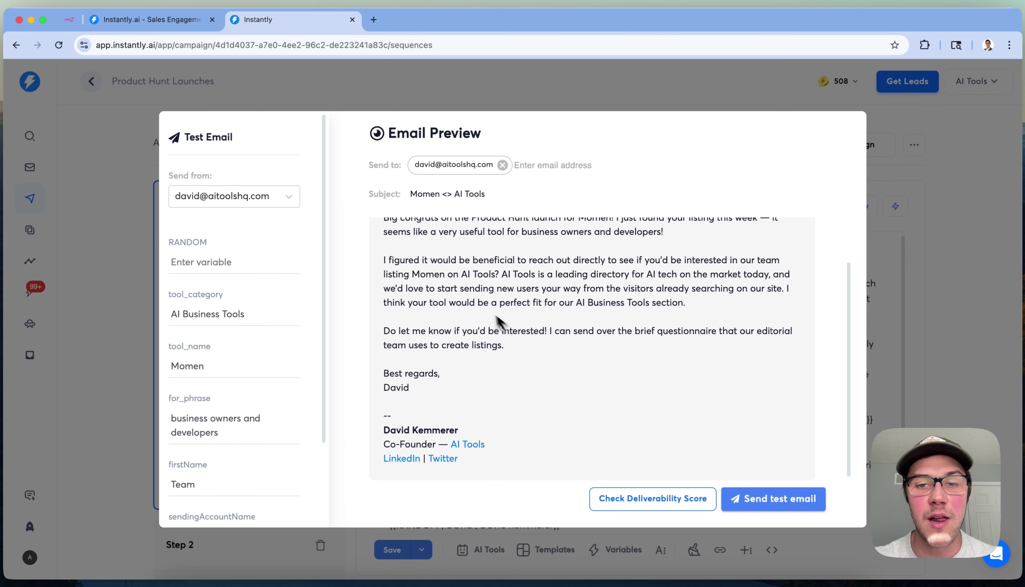
{"action": "left_click_drag", "start_coordinate": [504, 345], "coordinate": [381, 330]}
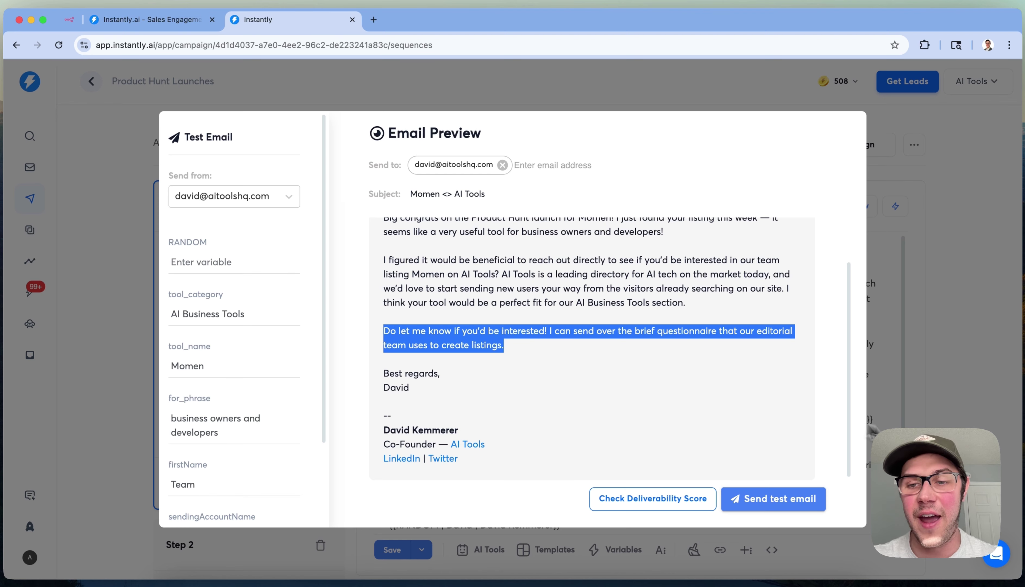
Close the Step 1 email preview, then preview the Step 2 follow-up email and highlight its message
{"action": "left_click", "coordinate": [761, 393]}
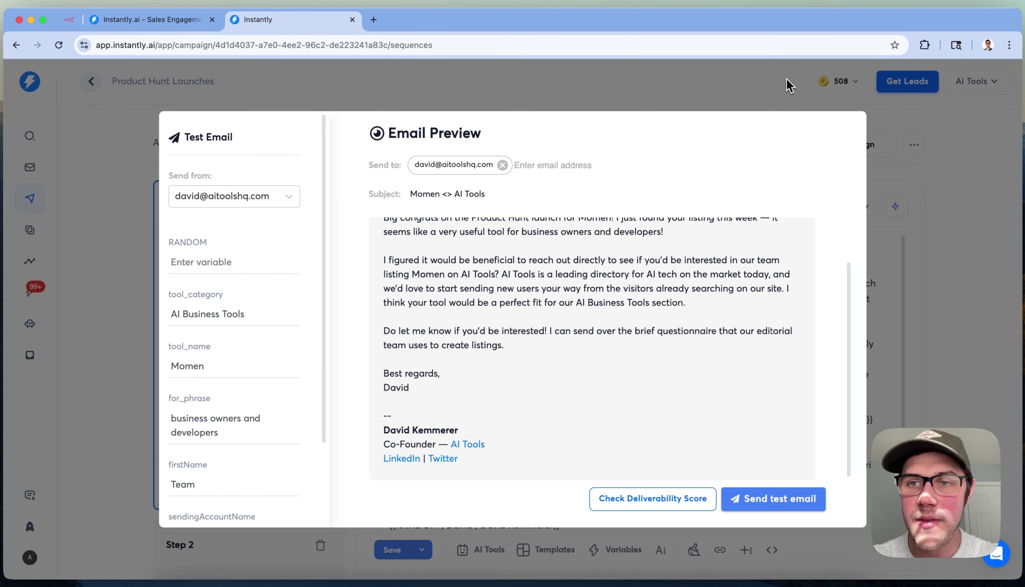
{"action": "left_click", "coordinate": [790, 87]}
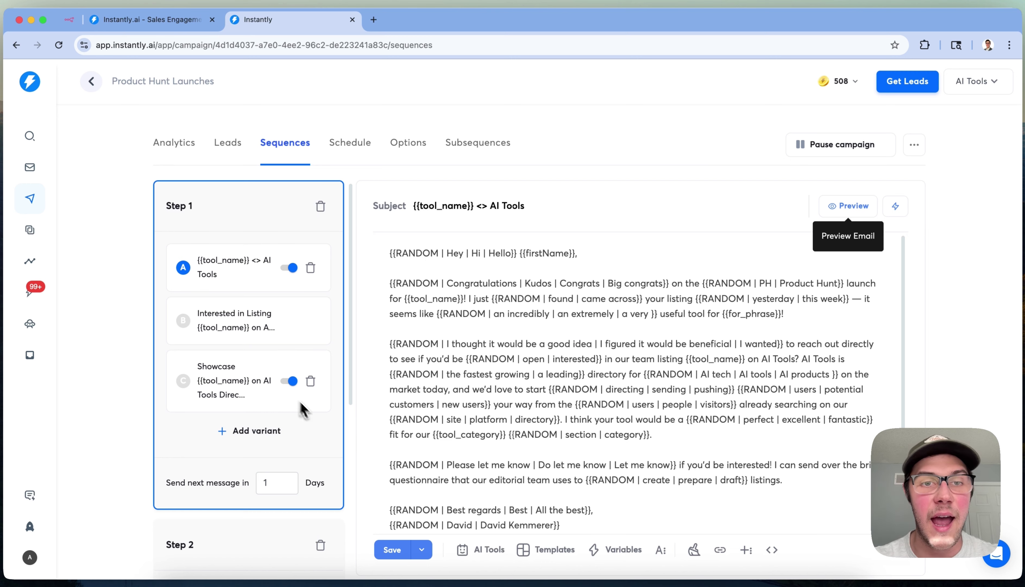
{"action": "scroll", "coordinate": [293, 402], "scroll_direction": "down", "scroll_amount": 5}
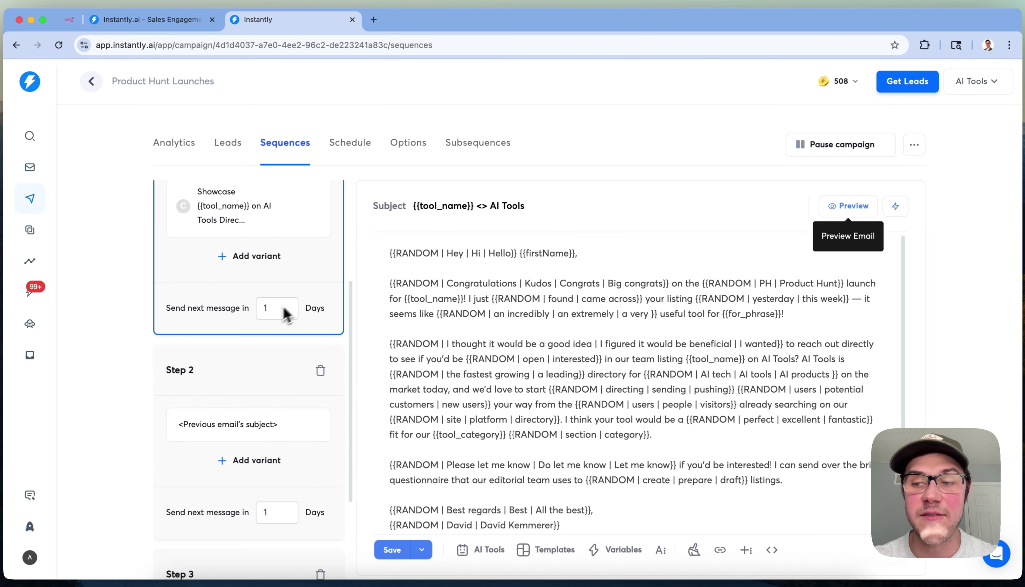
{"action": "scroll", "coordinate": [295, 297], "scroll_direction": "down", "scroll_amount": 2}
{"action": "left_click", "coordinate": [255, 337]}
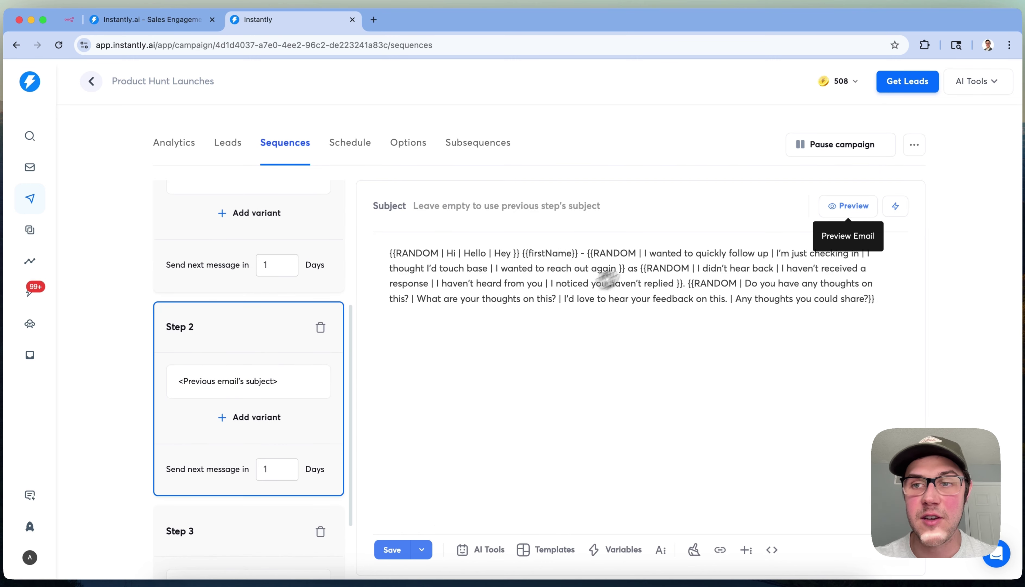
{"action": "left_click", "coordinate": [835, 207]}
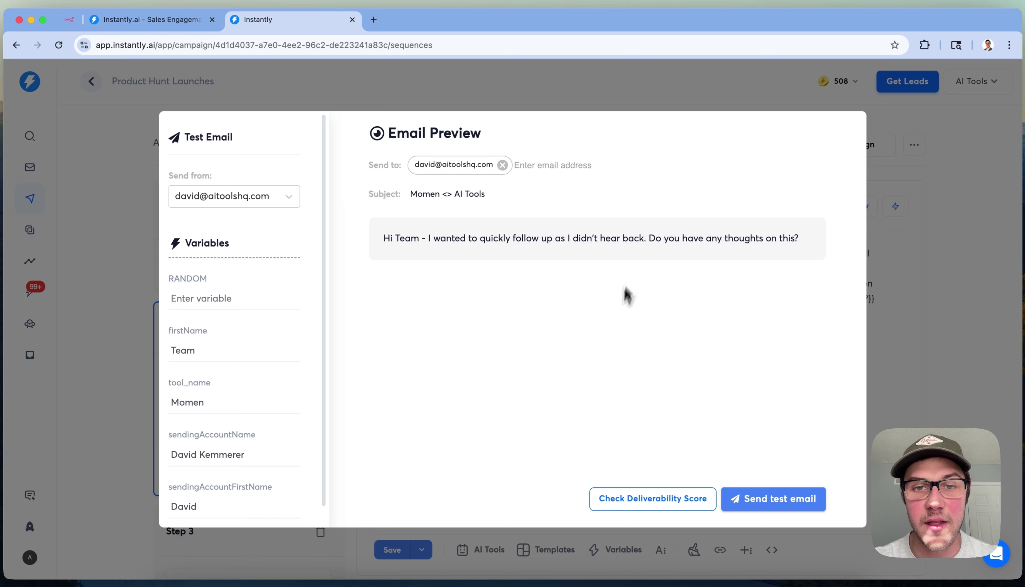
{"action": "triple_click", "coordinate": [638, 238]}
{"action": "left_click", "coordinate": [756, 103]}
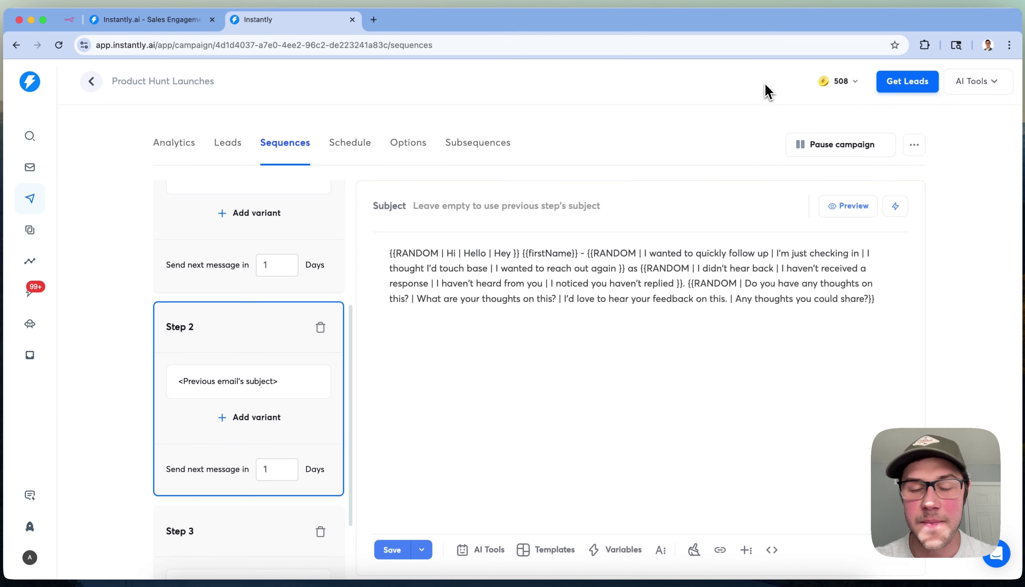
Open Step 3 of the sequence, examine the preview of its follow-up email, and close the preview
{"action": "scroll", "coordinate": [244, 368], "scroll_direction": "down", "scroll_amount": 3}
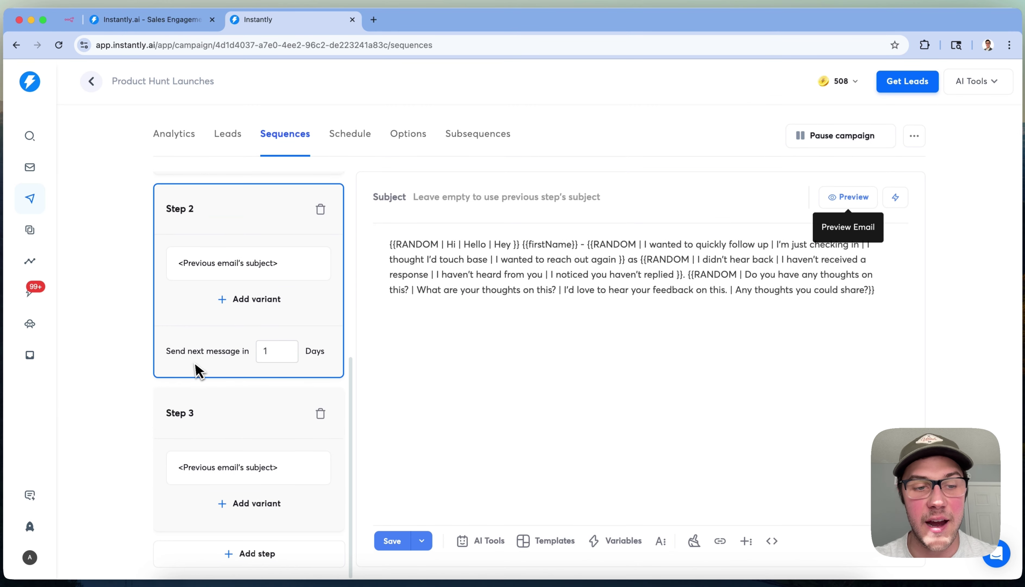
{"action": "left_click", "coordinate": [259, 411]}
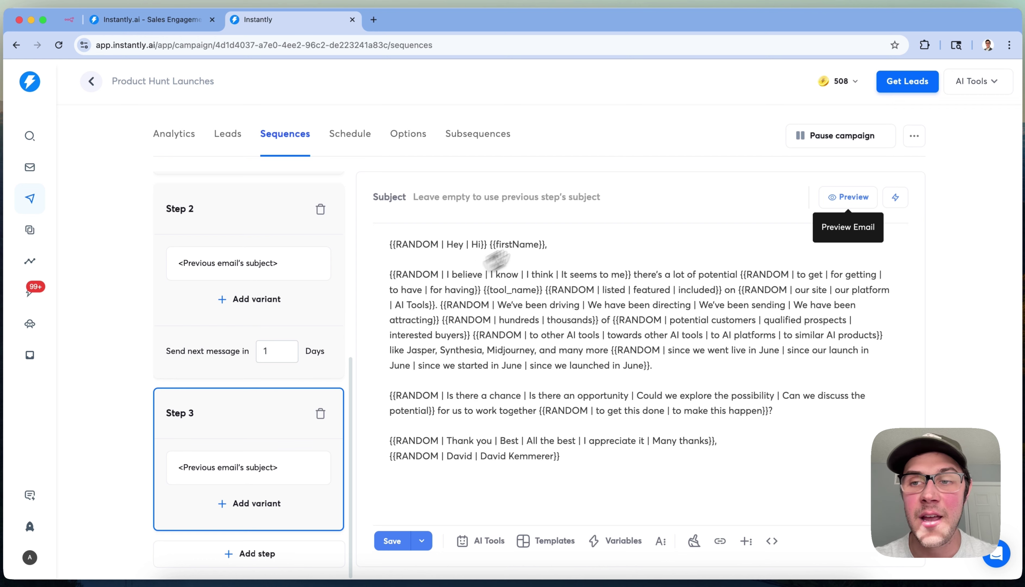
{"action": "left_click", "coordinate": [870, 203]}
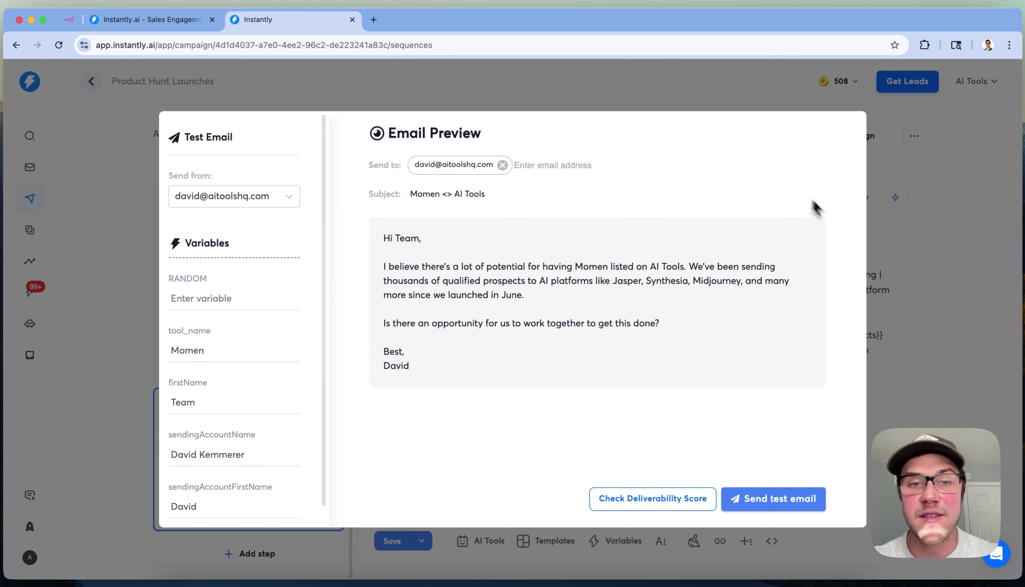
{"action": "left_click", "coordinate": [950, 297]}
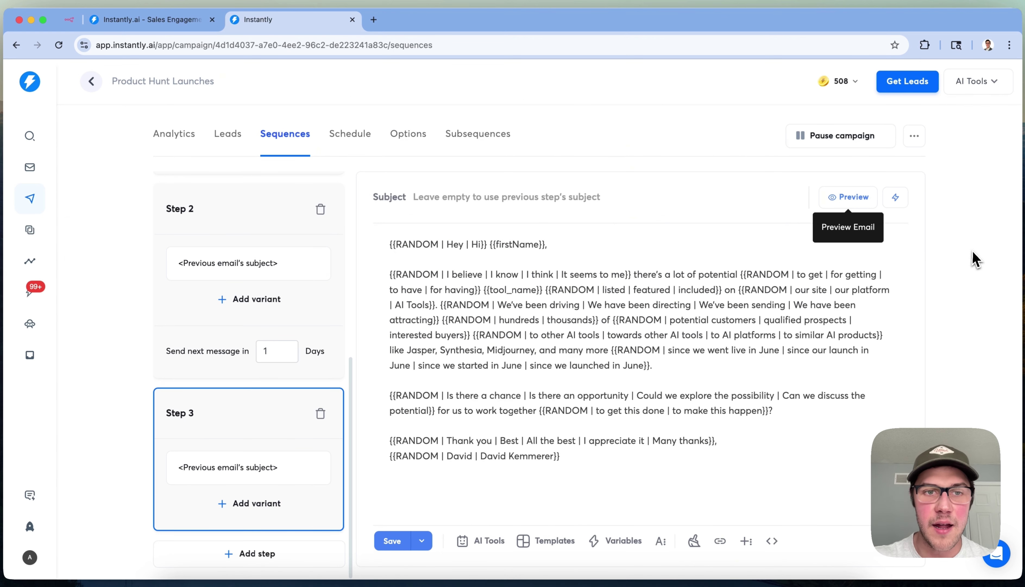
Review the Product Hunt Launches campaign's analytics and return to its sequences
{"action": "scroll", "coordinate": [291, 296], "scroll_direction": "up", "scroll_amount": 8}
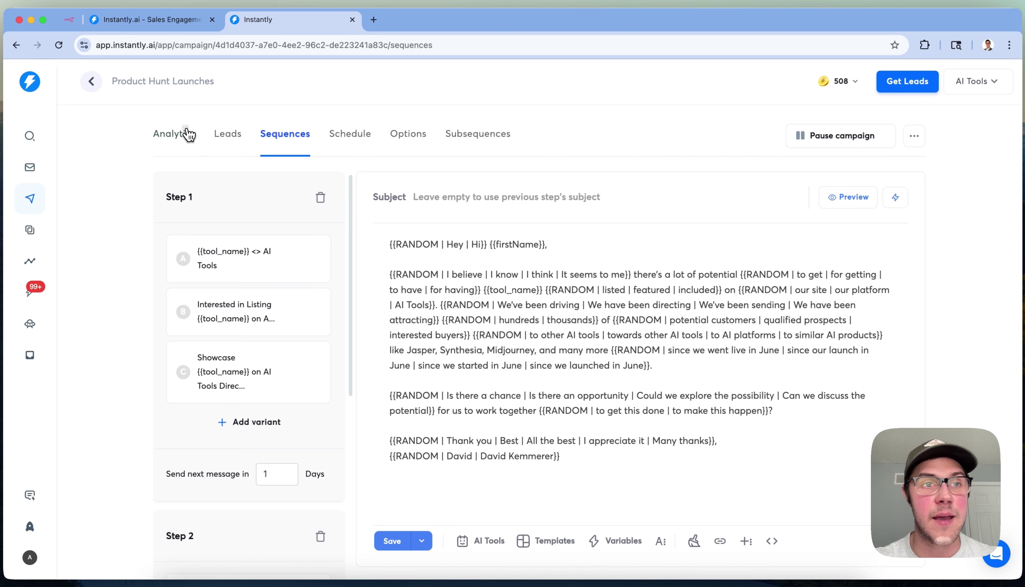
{"action": "left_click", "coordinate": [174, 133]}
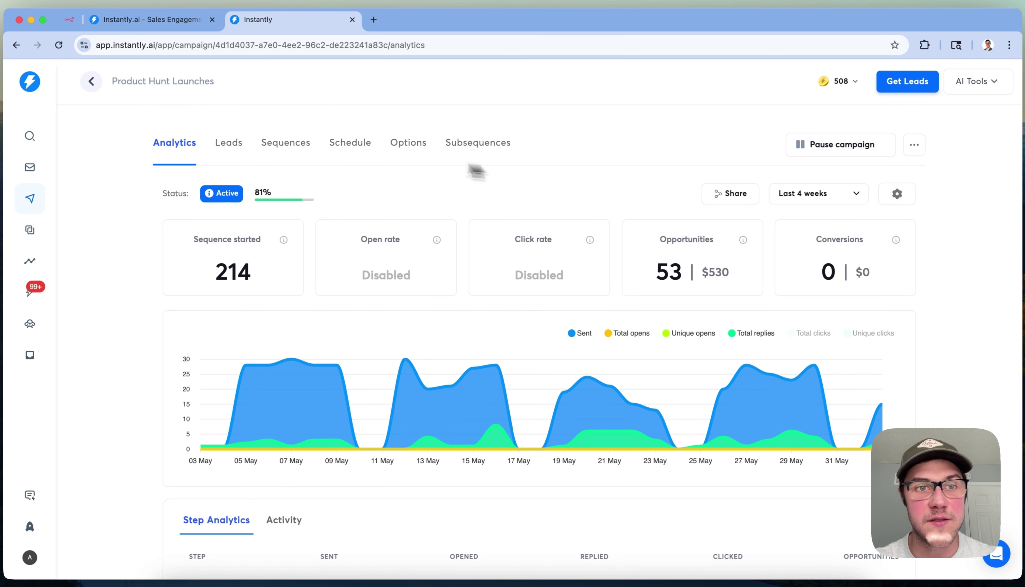
{"action": "left_click", "coordinate": [292, 142]}
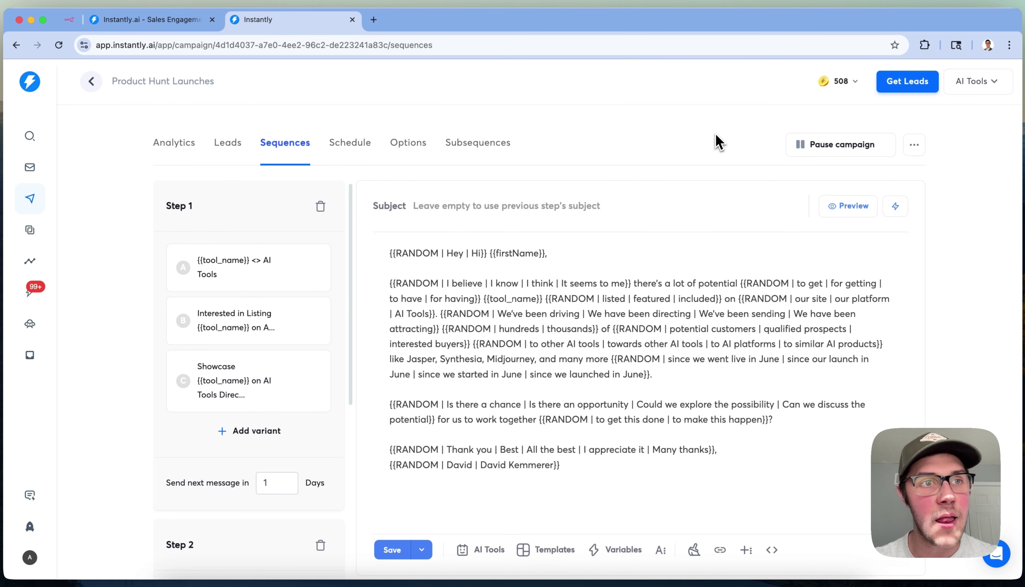
Switch to the Email Scraper workflow in n8n and examine the set_result node's scraped_email_addresses expression and output array
{"action": "left_click", "coordinate": [70, 20]}
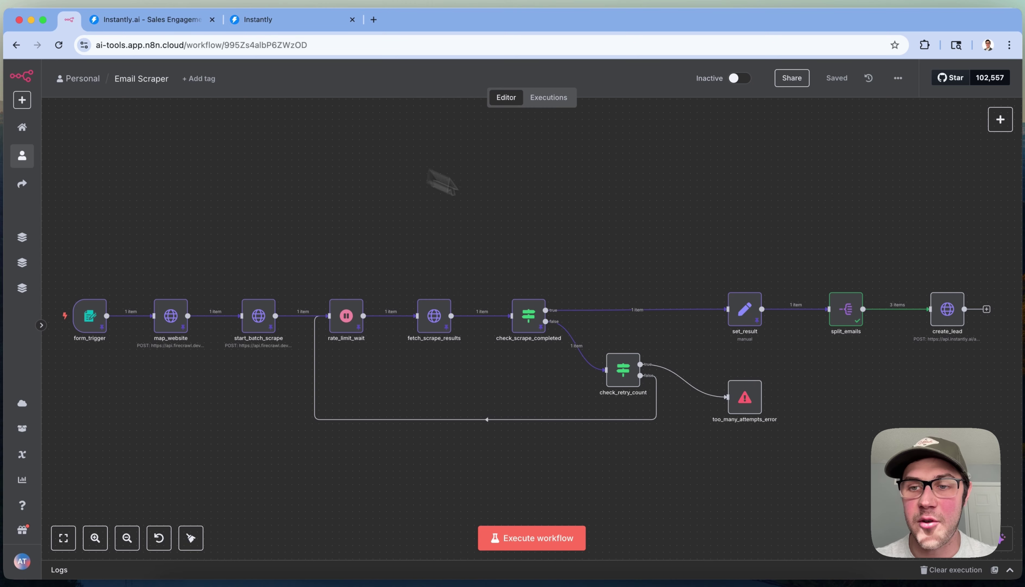
{"action": "scroll", "coordinate": [906, 251], "scroll_direction": "right", "scroll_amount": 10}
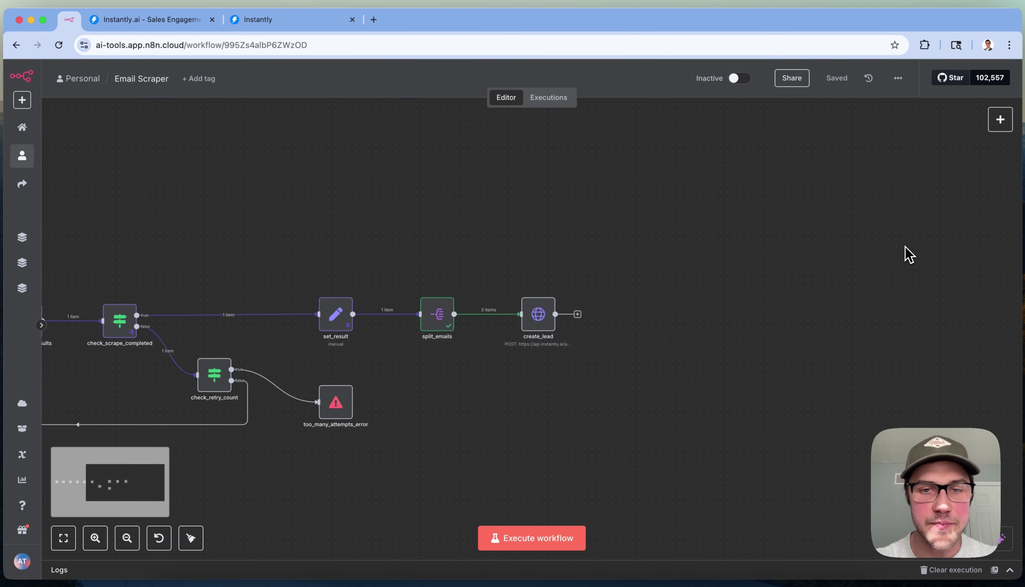
{"action": "scroll", "coordinate": [907, 252], "scroll_direction": "left", "scroll_amount": 3}
{"action": "double_click", "coordinate": [435, 321]}
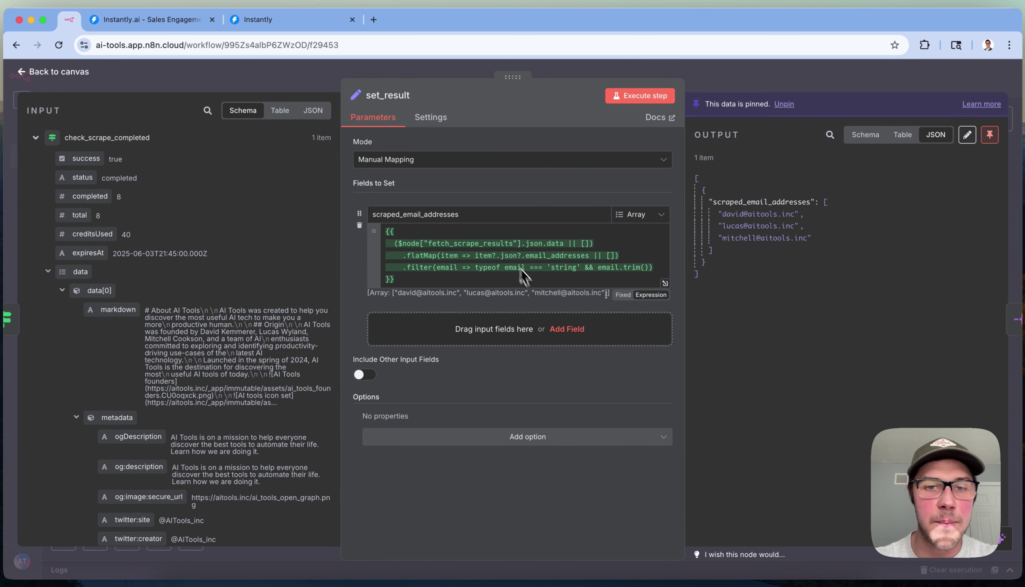
{"action": "left_click", "coordinate": [525, 277]}
{"action": "key", "text": "super+a"}
{"action": "left_click", "coordinate": [810, 296]}
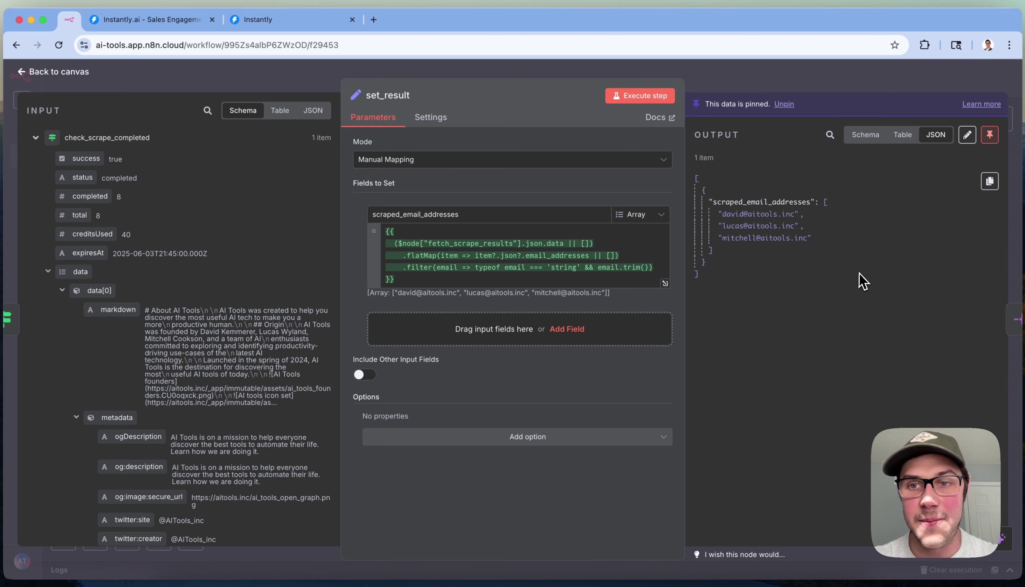
{"action": "left_click_drag", "start_coordinate": [724, 254], "coordinate": [699, 193]}
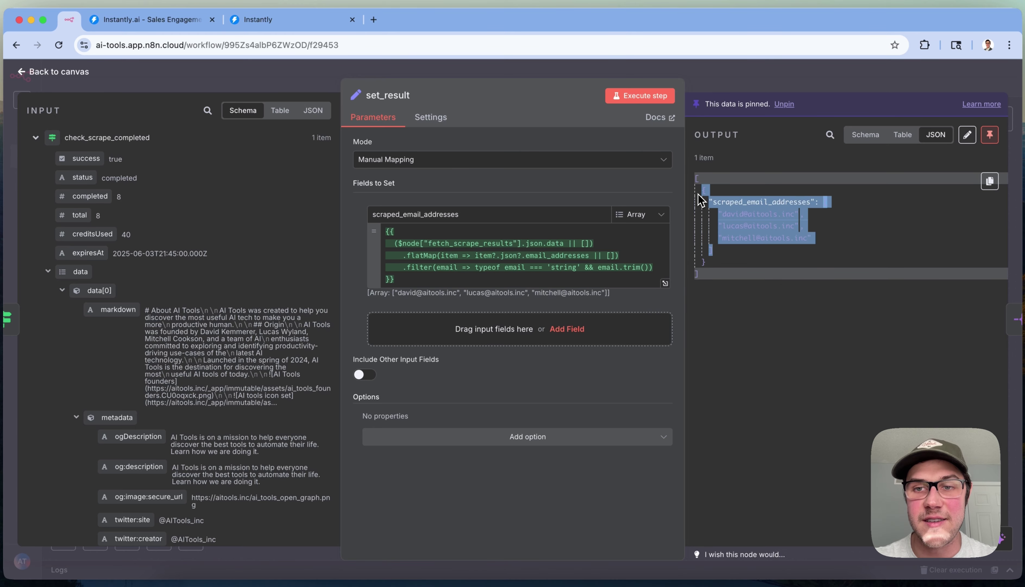
{"action": "left_click", "coordinate": [845, 83]}
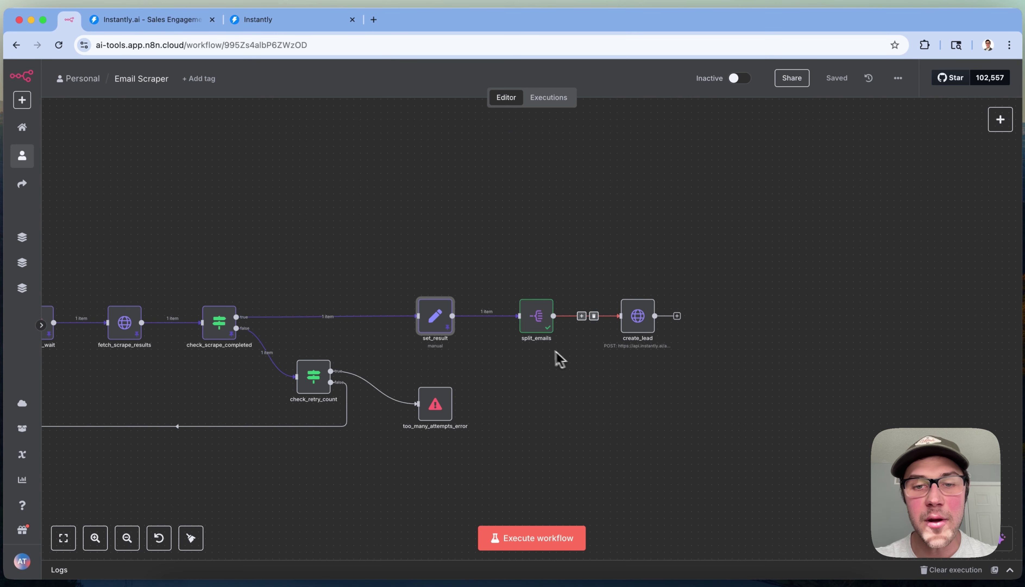
Open the split_emails node, examine how scraped_email_addresses is split into separate items, and return to the canvas
{"action": "double_click", "coordinate": [536, 316]}
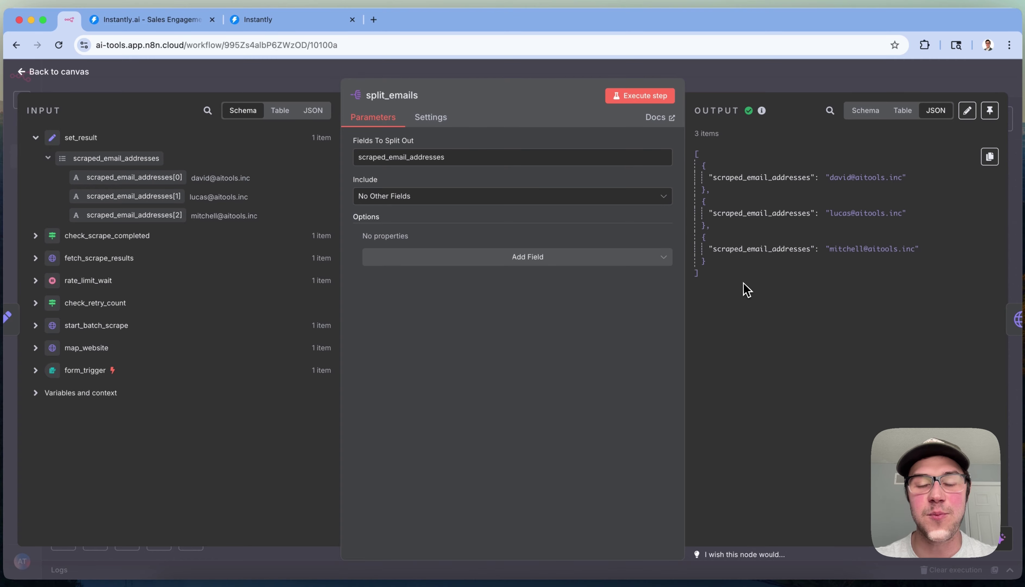
{"action": "left_click", "coordinate": [536, 73]}
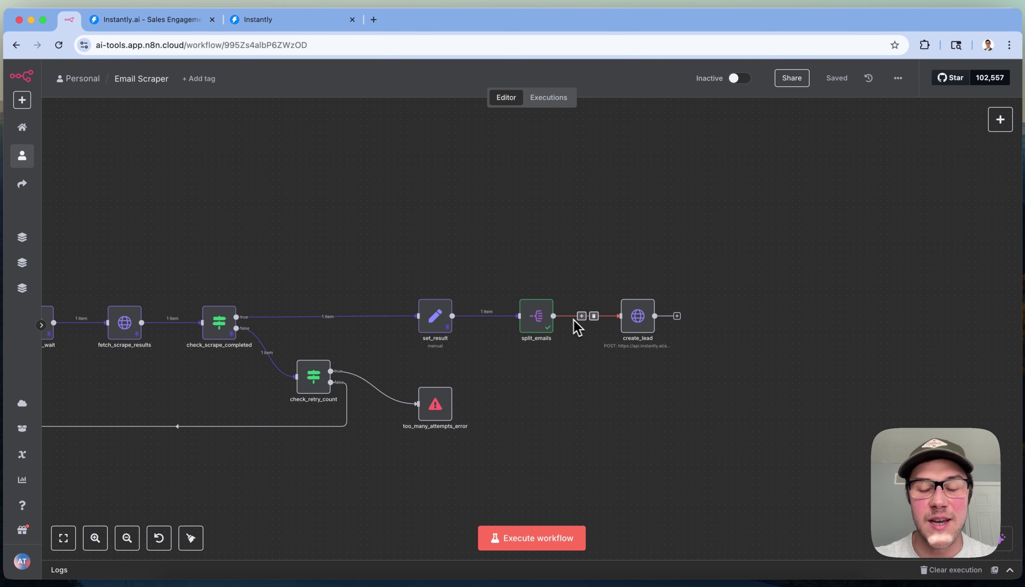
{"action": "scroll", "coordinate": [698, 327], "scroll_direction": "right", "scroll_amount": 1}
{"action": "scroll", "coordinate": [698, 328], "scroll_direction": "up", "scroll_amount": 1}
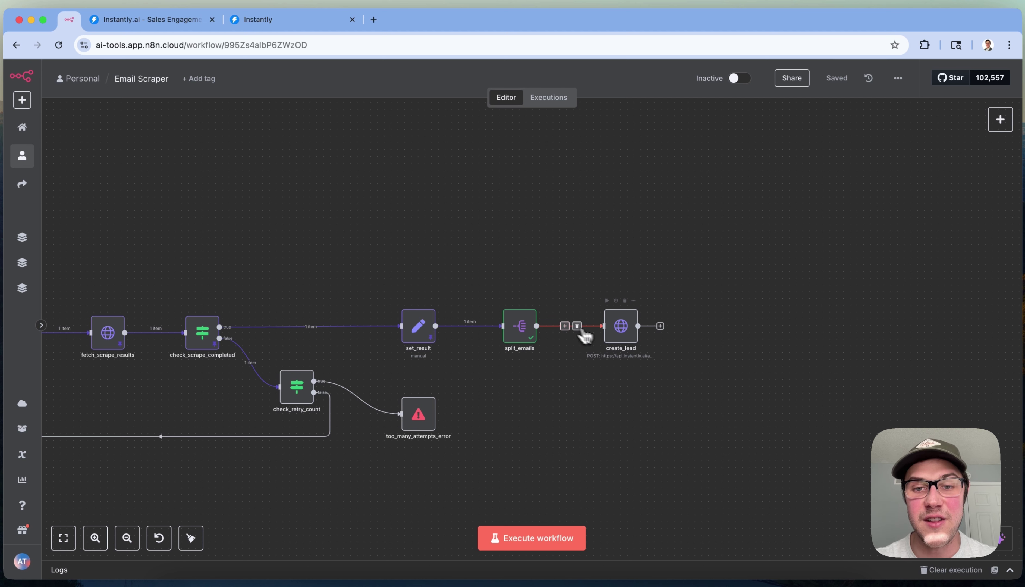
Open the create_lead node and examine its POST request URL, highlighting the leads endpoint
{"action": "mouse_move", "coordinate": [627, 321]}
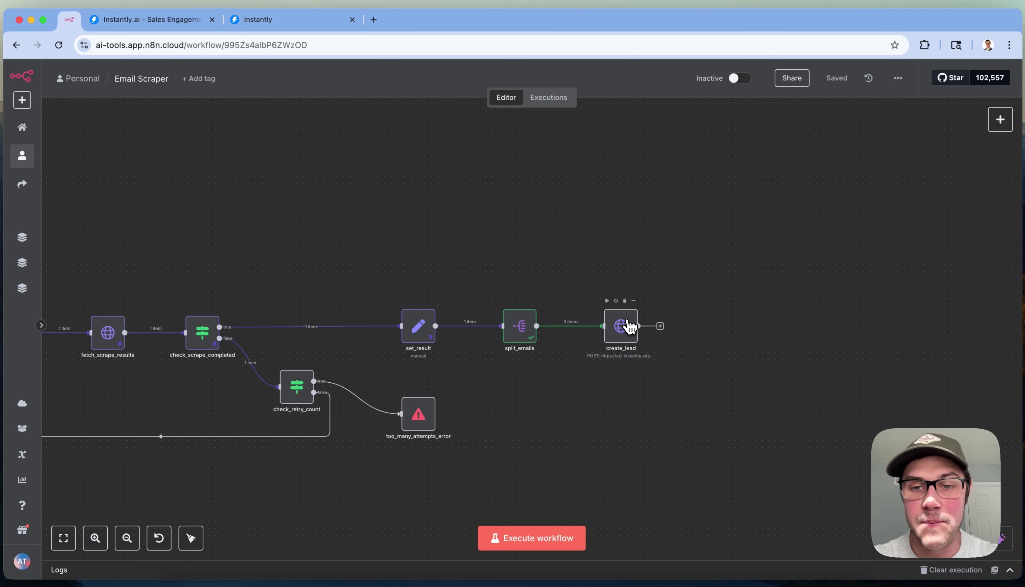
{"action": "double_click", "coordinate": [627, 326]}
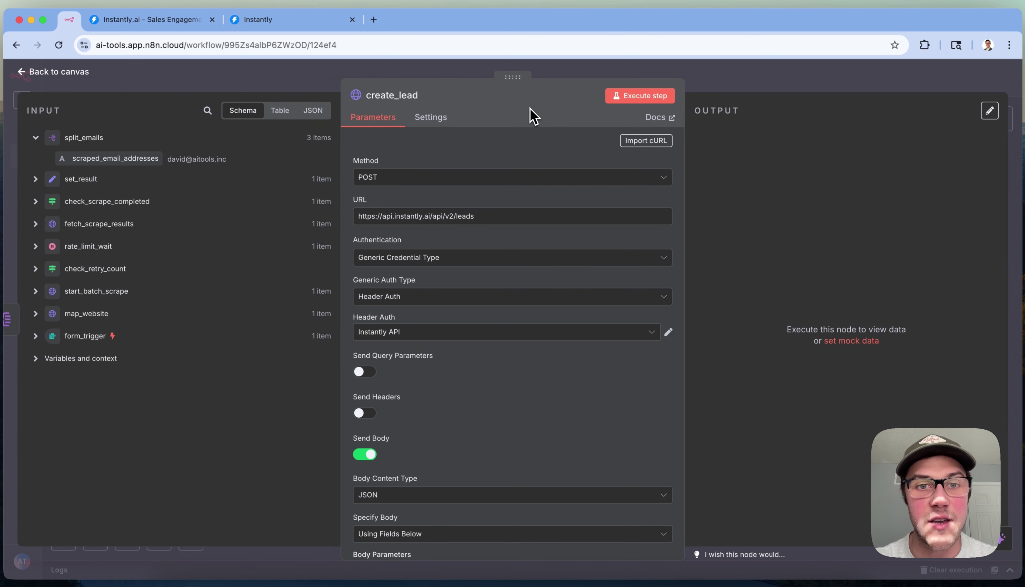
{"action": "triple_click", "coordinate": [378, 215]}
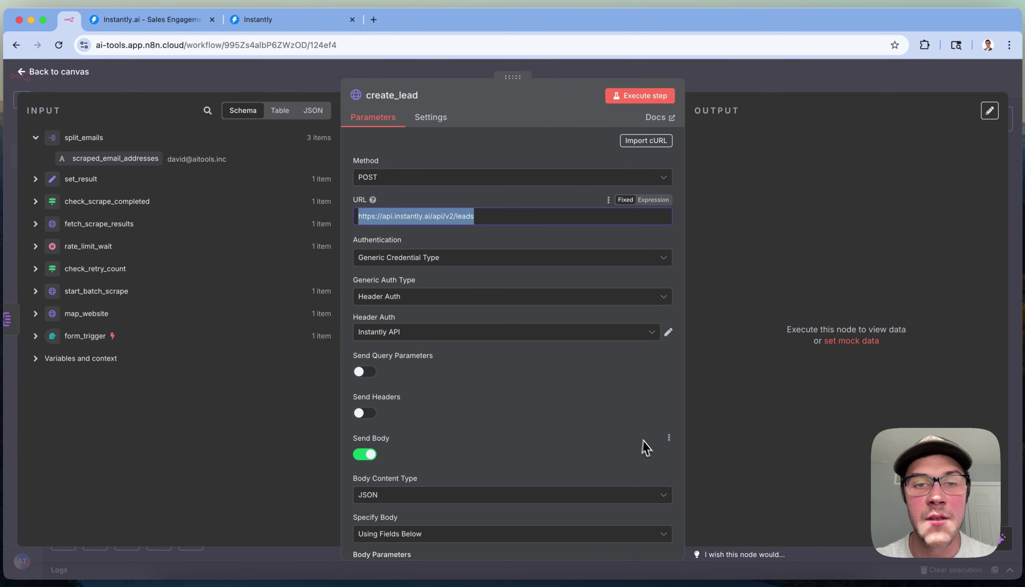
{"action": "double_click", "coordinate": [519, 216]}
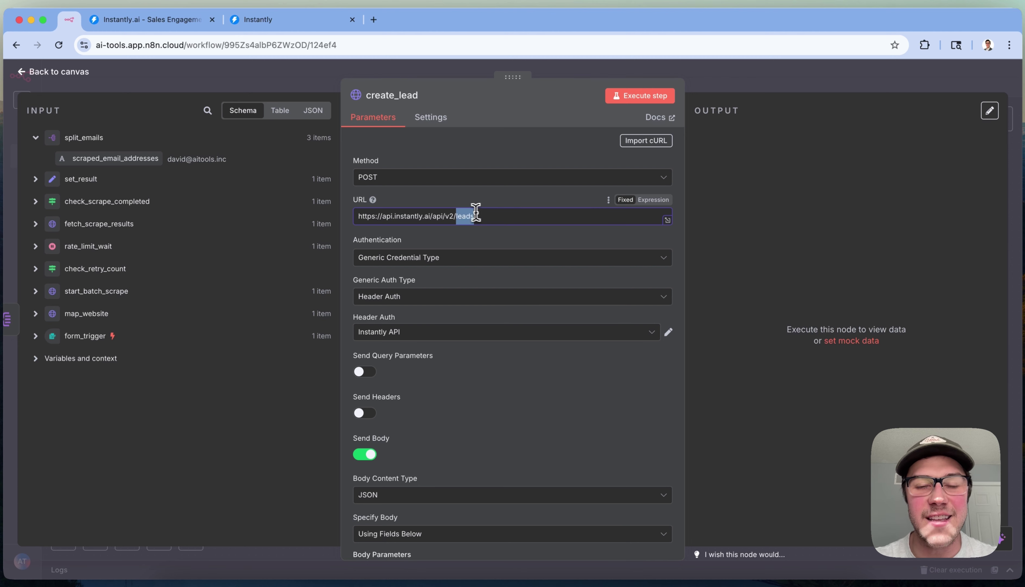
{"action": "left_click", "coordinate": [635, 444]}
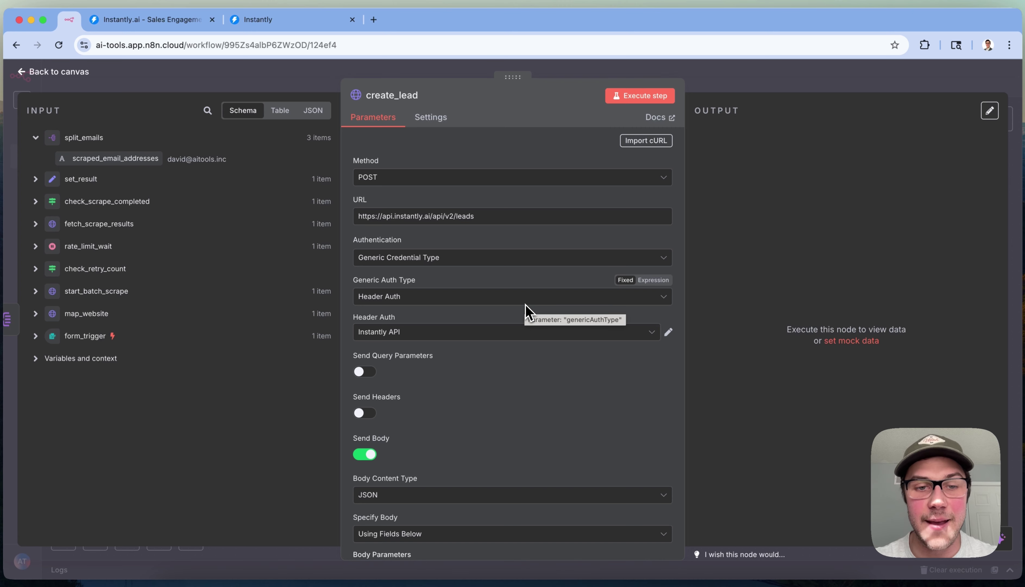
Examine create_lead's email body parameter, cycling through its expression's results for the split items in the expanded editor, and close the editor
{"action": "scroll", "coordinate": [610, 366], "scroll_direction": "down", "scroll_amount": 6}
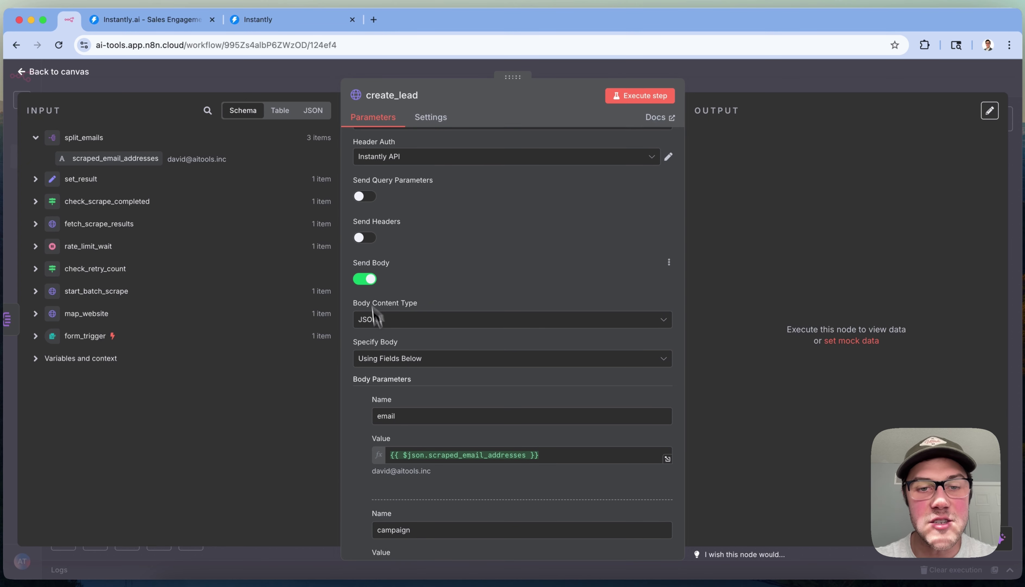
{"action": "scroll", "coordinate": [610, 311], "scroll_direction": "down", "scroll_amount": 2}
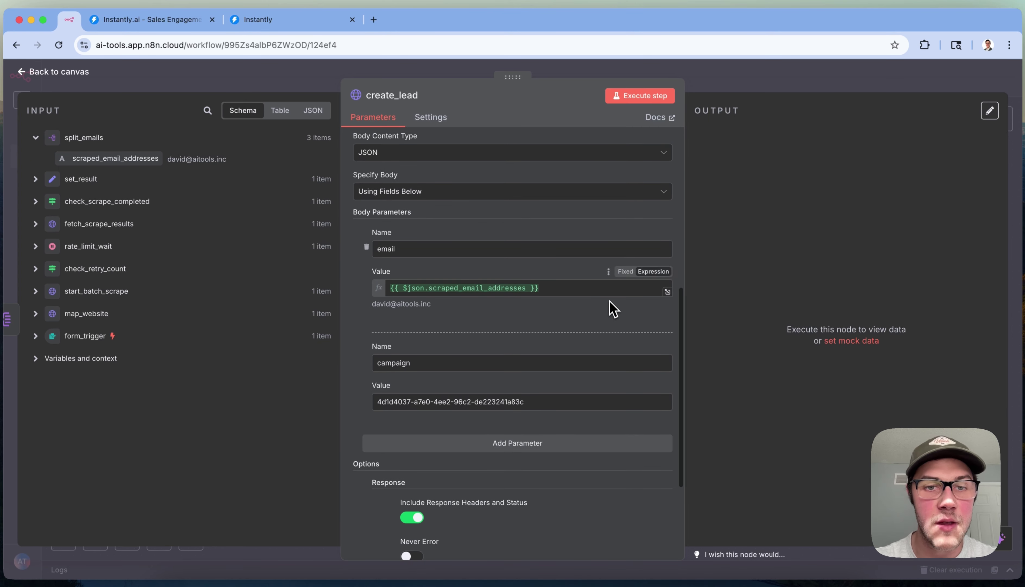
{"action": "double_click", "coordinate": [431, 248]}
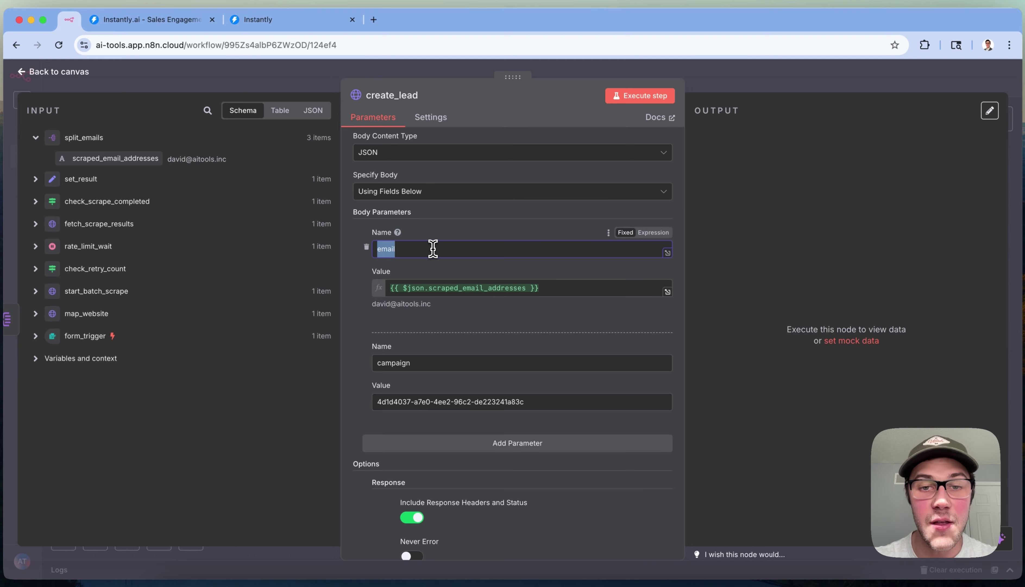
{"action": "left_click", "coordinate": [563, 287]}
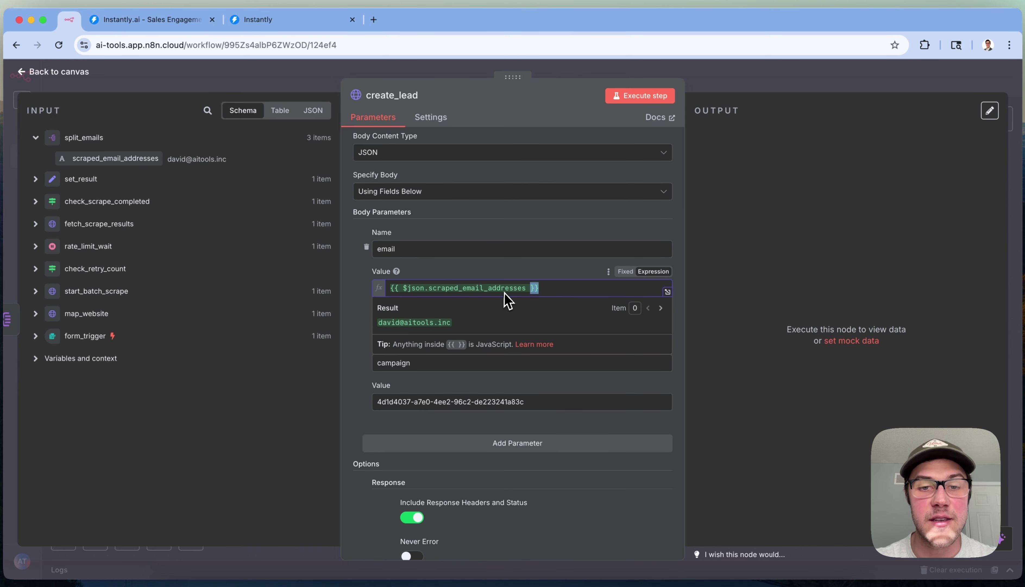
{"action": "left_click", "coordinate": [668, 291]}
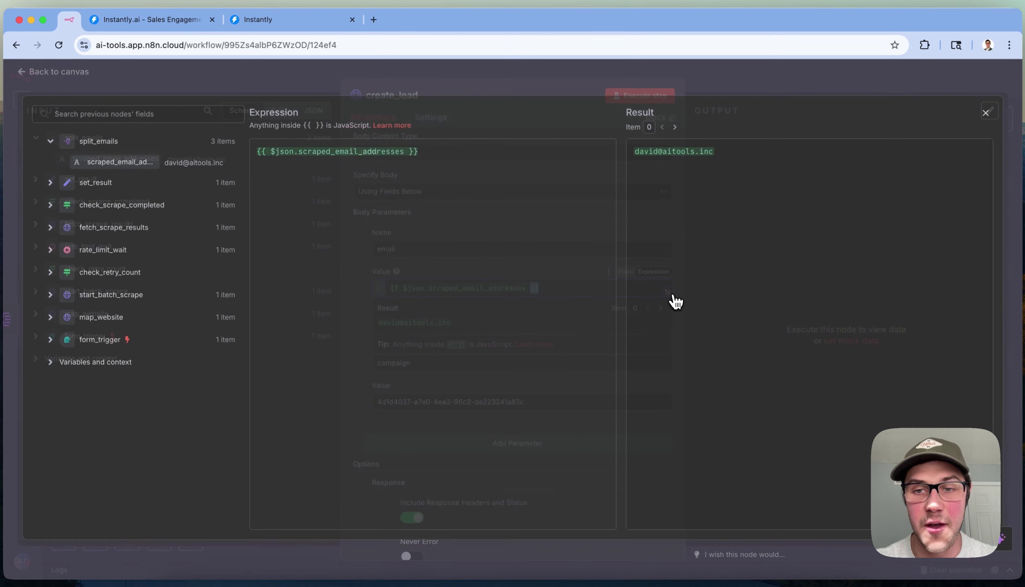
{"action": "left_click", "coordinate": [676, 129]}
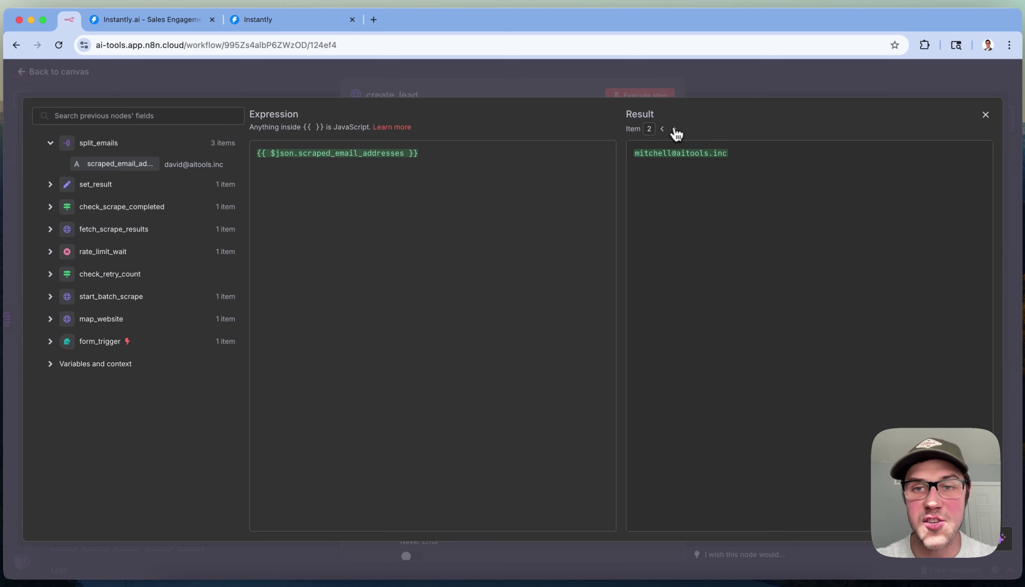
{"action": "left_click", "coordinate": [663, 129]}
{"action": "left_click", "coordinate": [662, 129]}
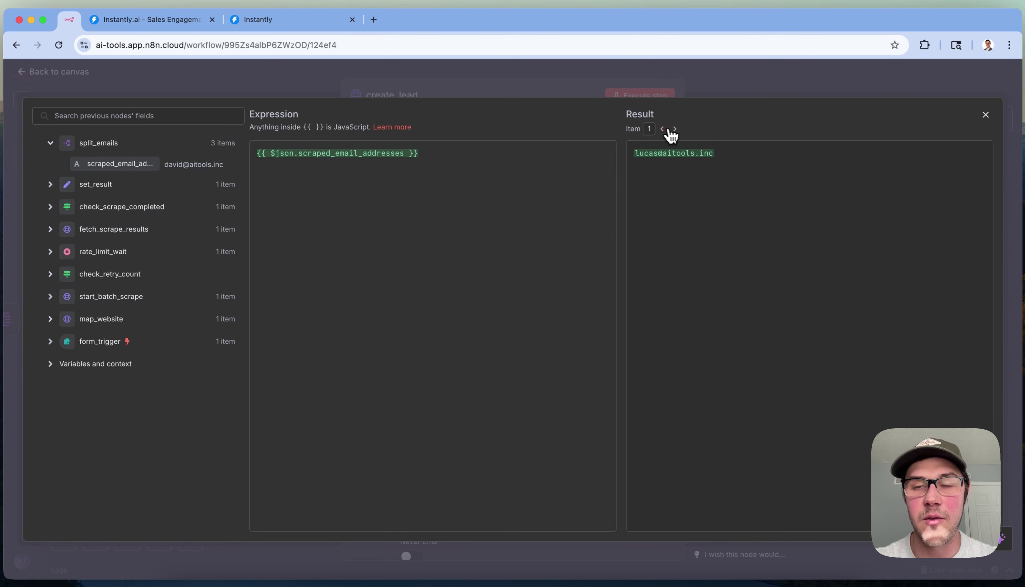
{"action": "left_click", "coordinate": [762, 87]}
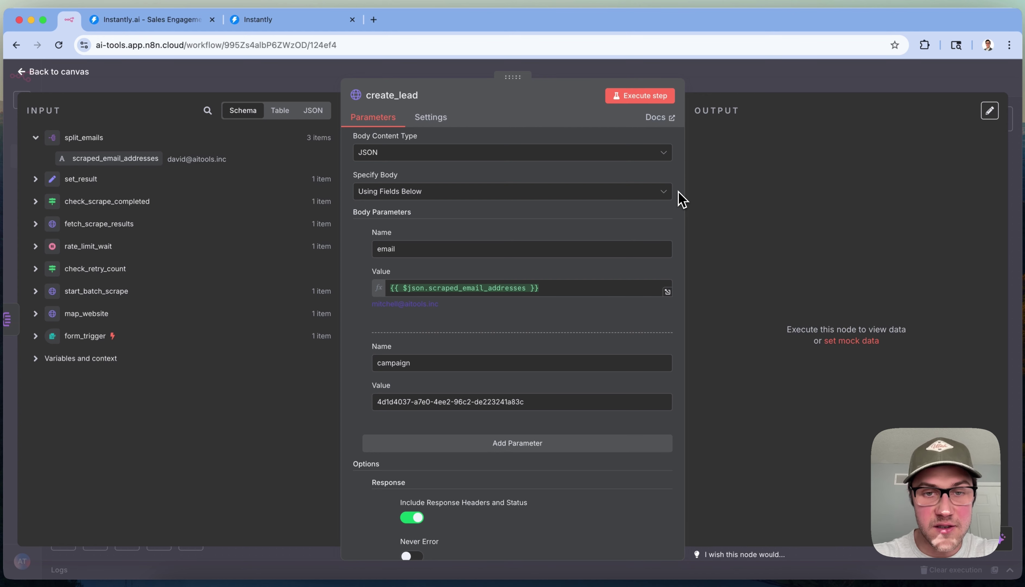
Examine create_lead's campaign body parameter, highlighting its name and then its campaign ID value
{"action": "double_click", "coordinate": [457, 356]}
{"action": "left_click", "coordinate": [456, 356]}
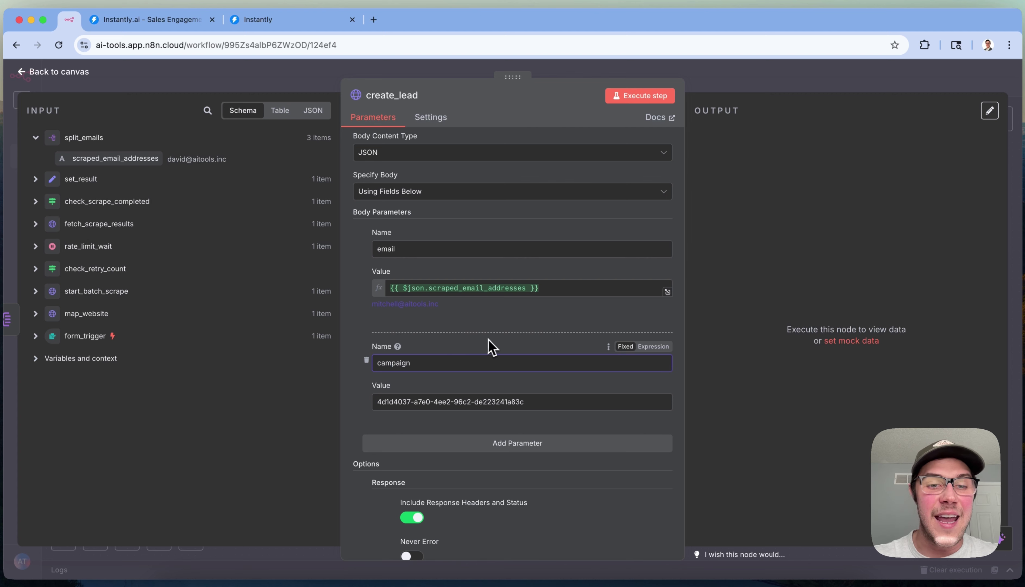
{"action": "double_click", "coordinate": [436, 359]}
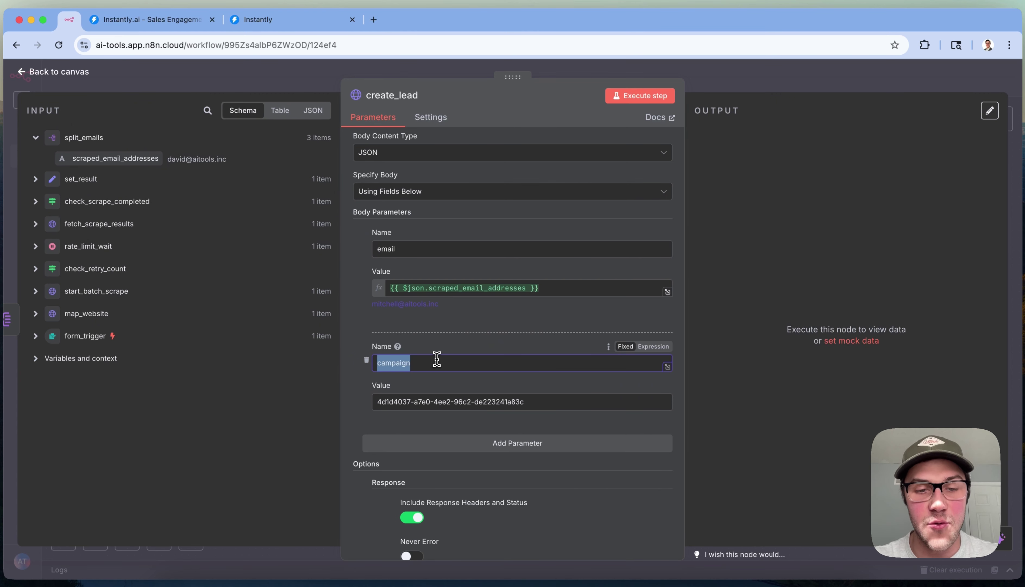
{"action": "triple_click", "coordinate": [422, 406]}
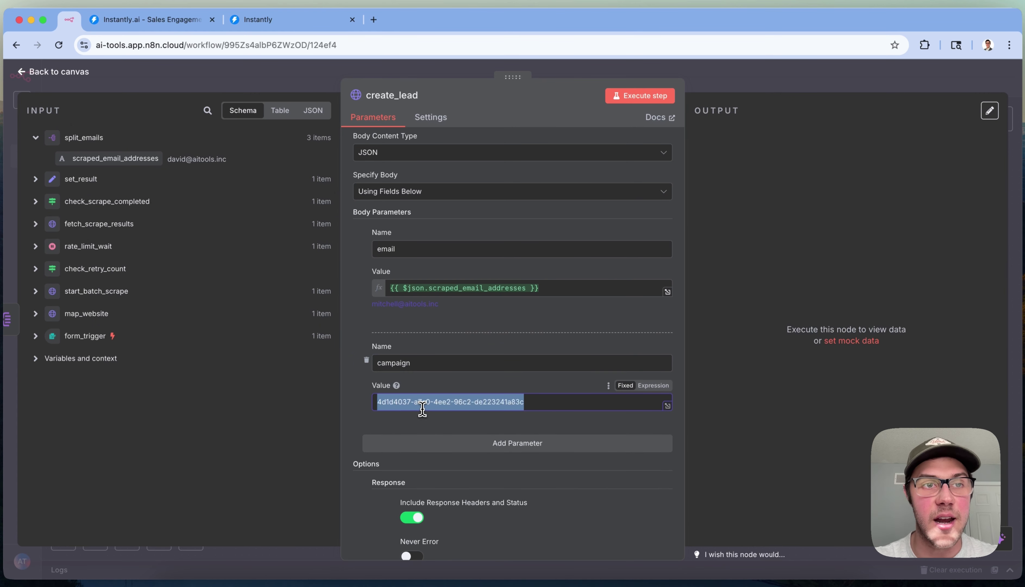
{"action": "left_click", "coordinate": [422, 407]}
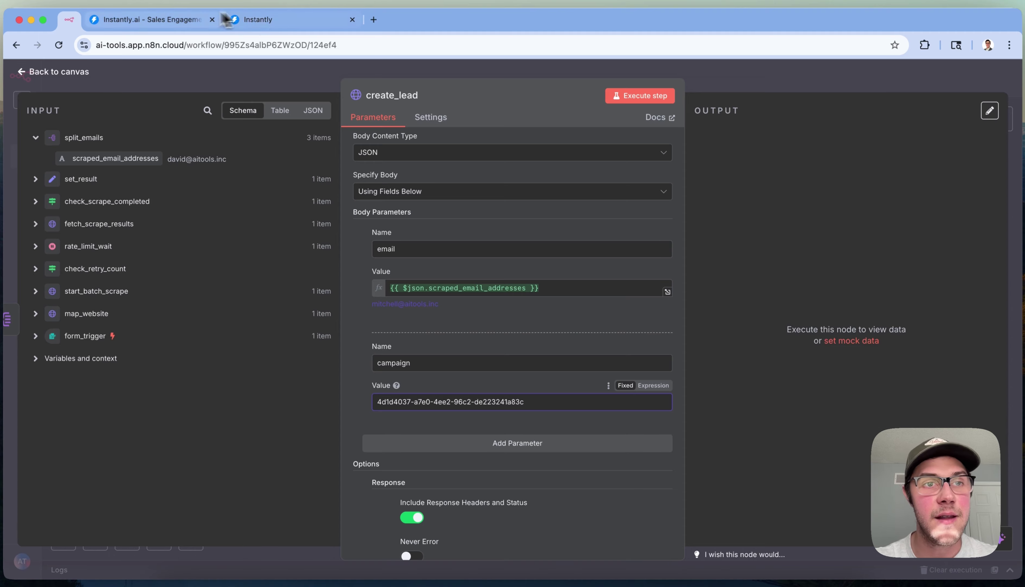
Check the campaign ID in the URL of Instantly's Product Hunt Launches campaign, then return to n8n and close create_lead to the canvas
{"action": "left_click", "coordinate": [276, 22]}
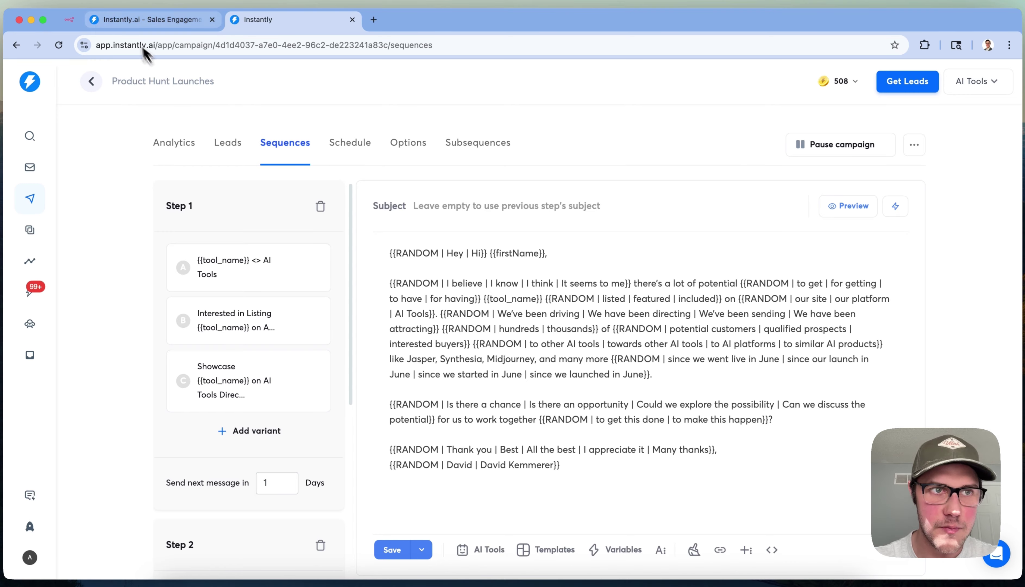
{"action": "left_click", "coordinate": [70, 22]}
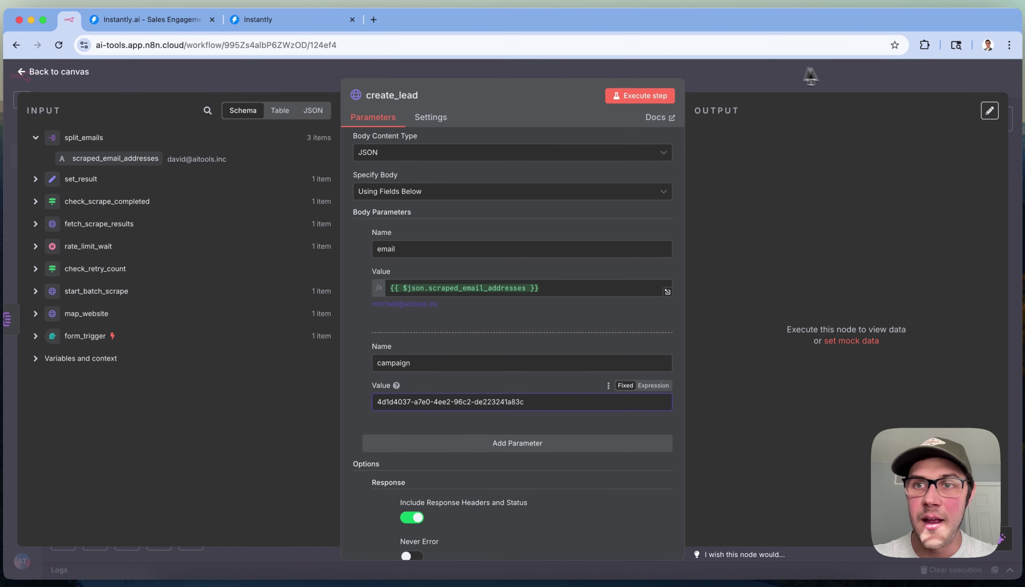
{"action": "left_click", "coordinate": [830, 76]}
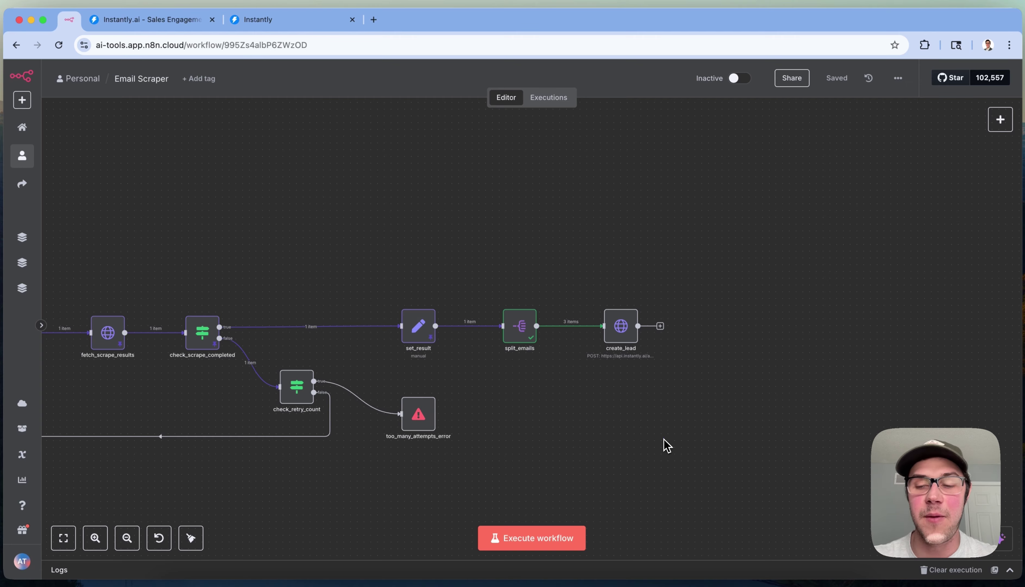
In the AI Automation Mastery community on Skool, filter posts by YouTube n8n Resources and open the "Build a Twitter (X) AI Agent" post
{"action": "scroll", "coordinate": [664, 444], "scroll_direction": "up", "scroll_amount": 3}
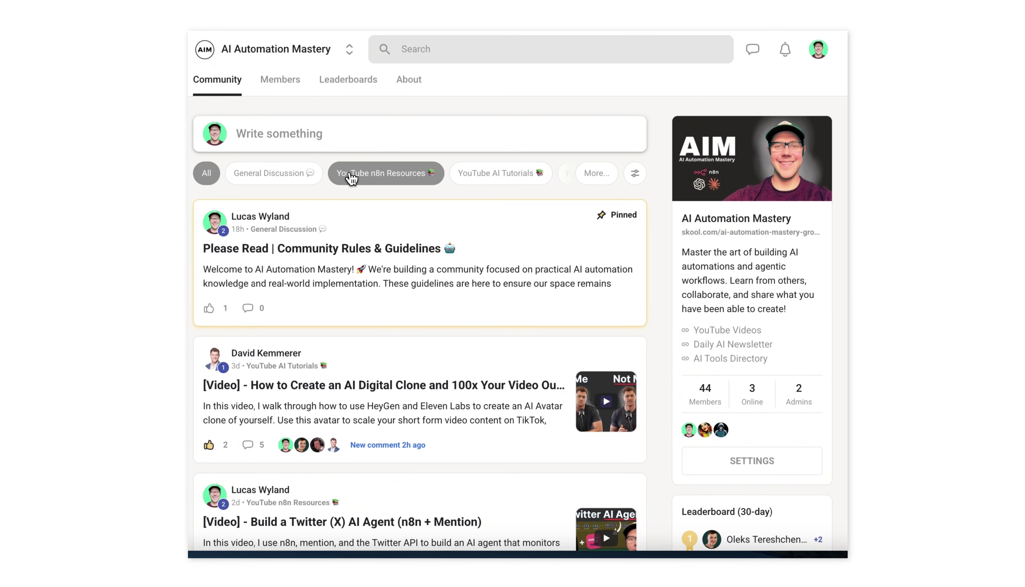
{"action": "left_click", "coordinate": [351, 177]}
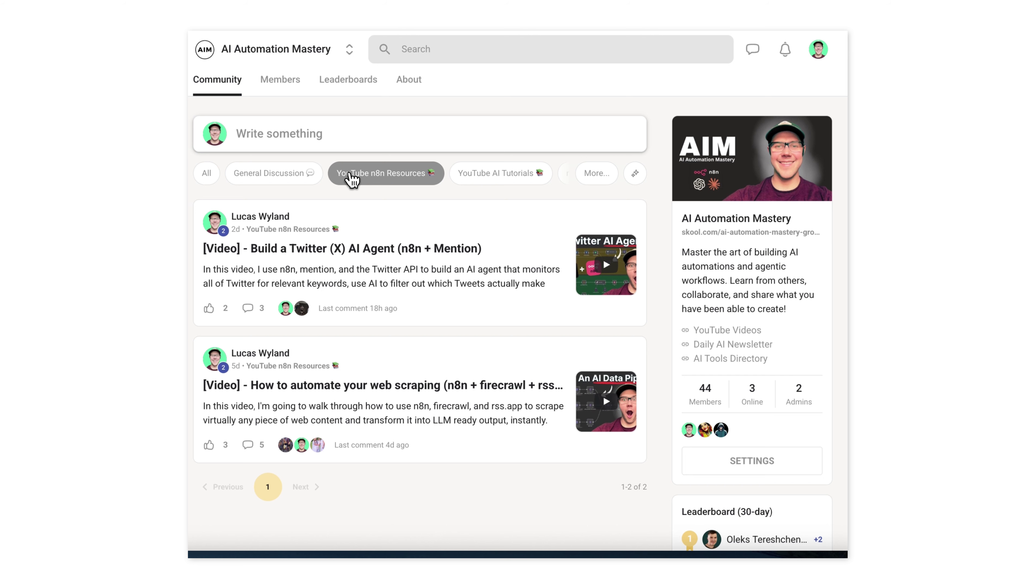
{"action": "left_click", "coordinate": [478, 244]}
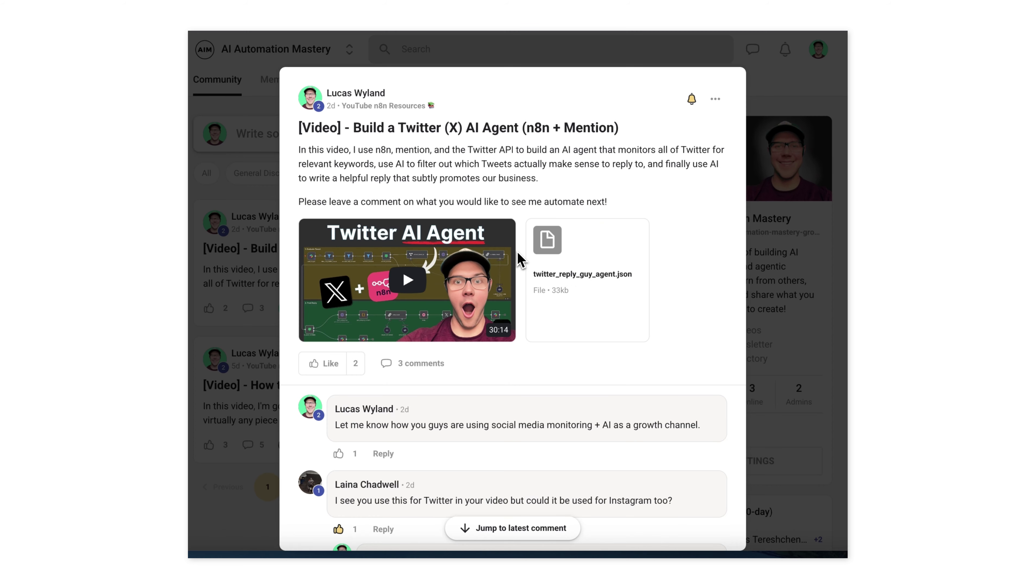